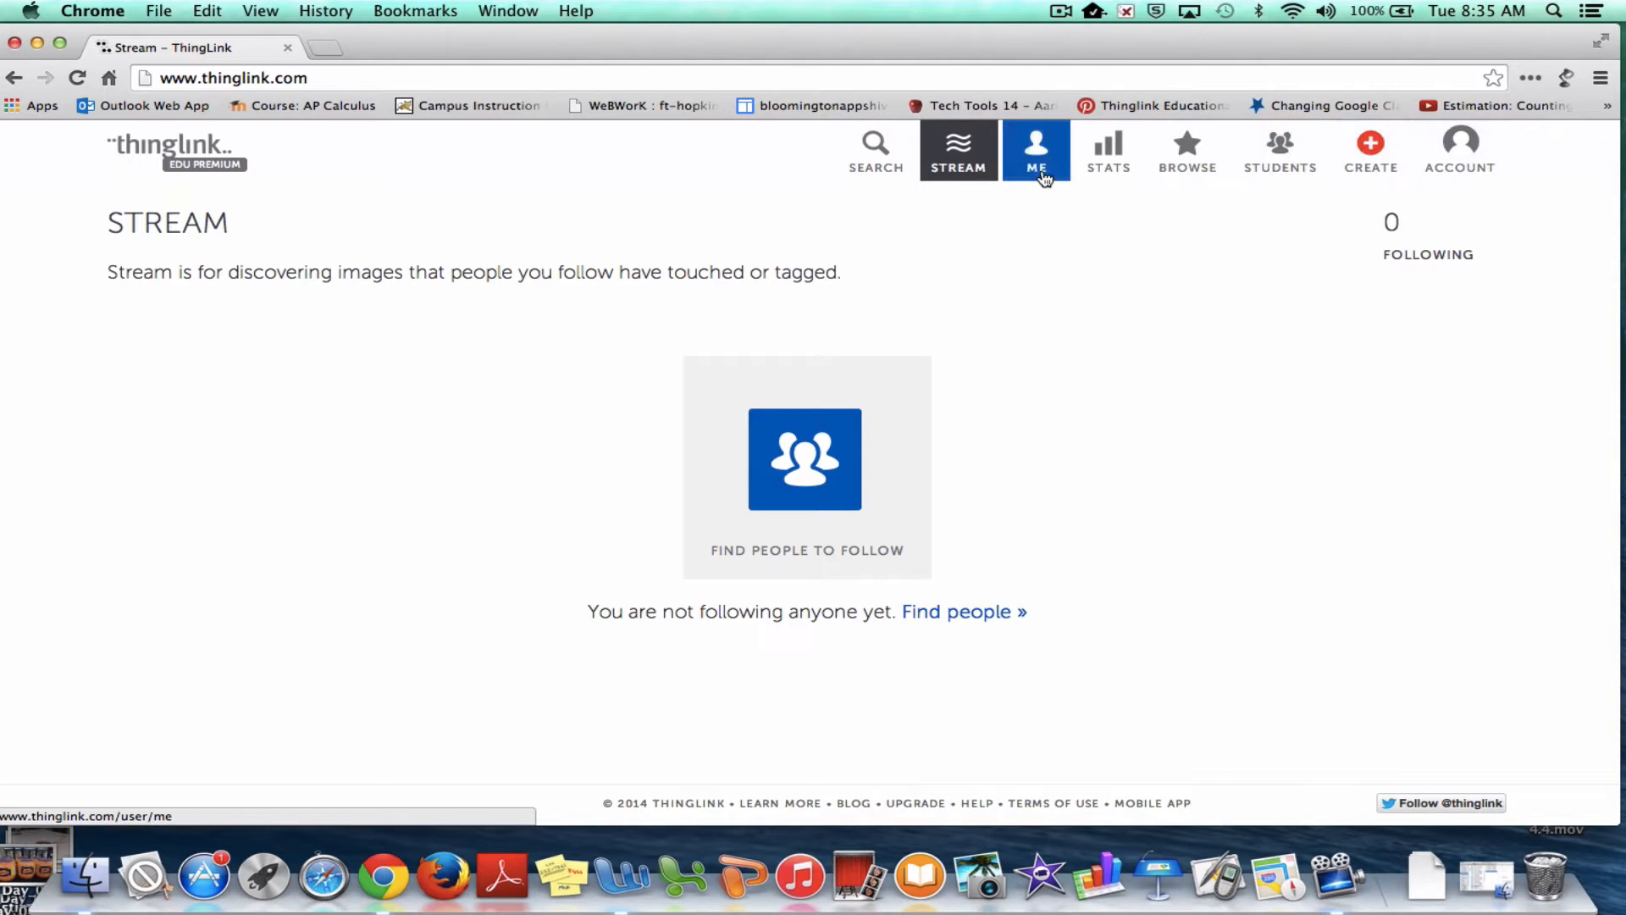
Go to the student groups page and focus the Name field of the 'Create a new group' form
click(1043, 173)
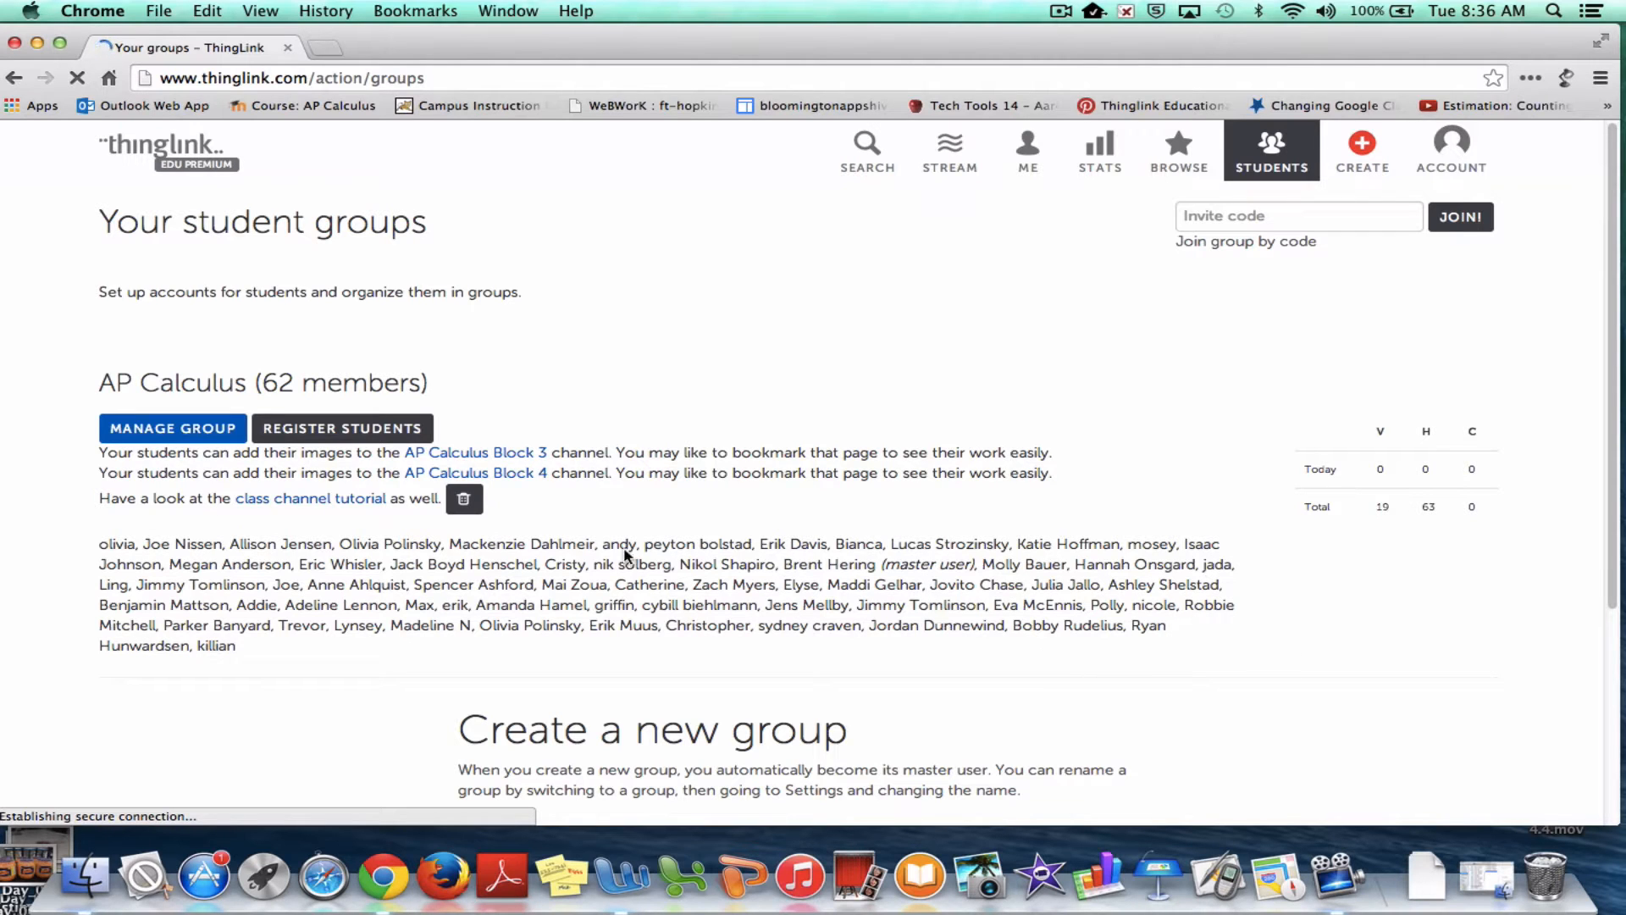
scroll(724, 536, down, 1)
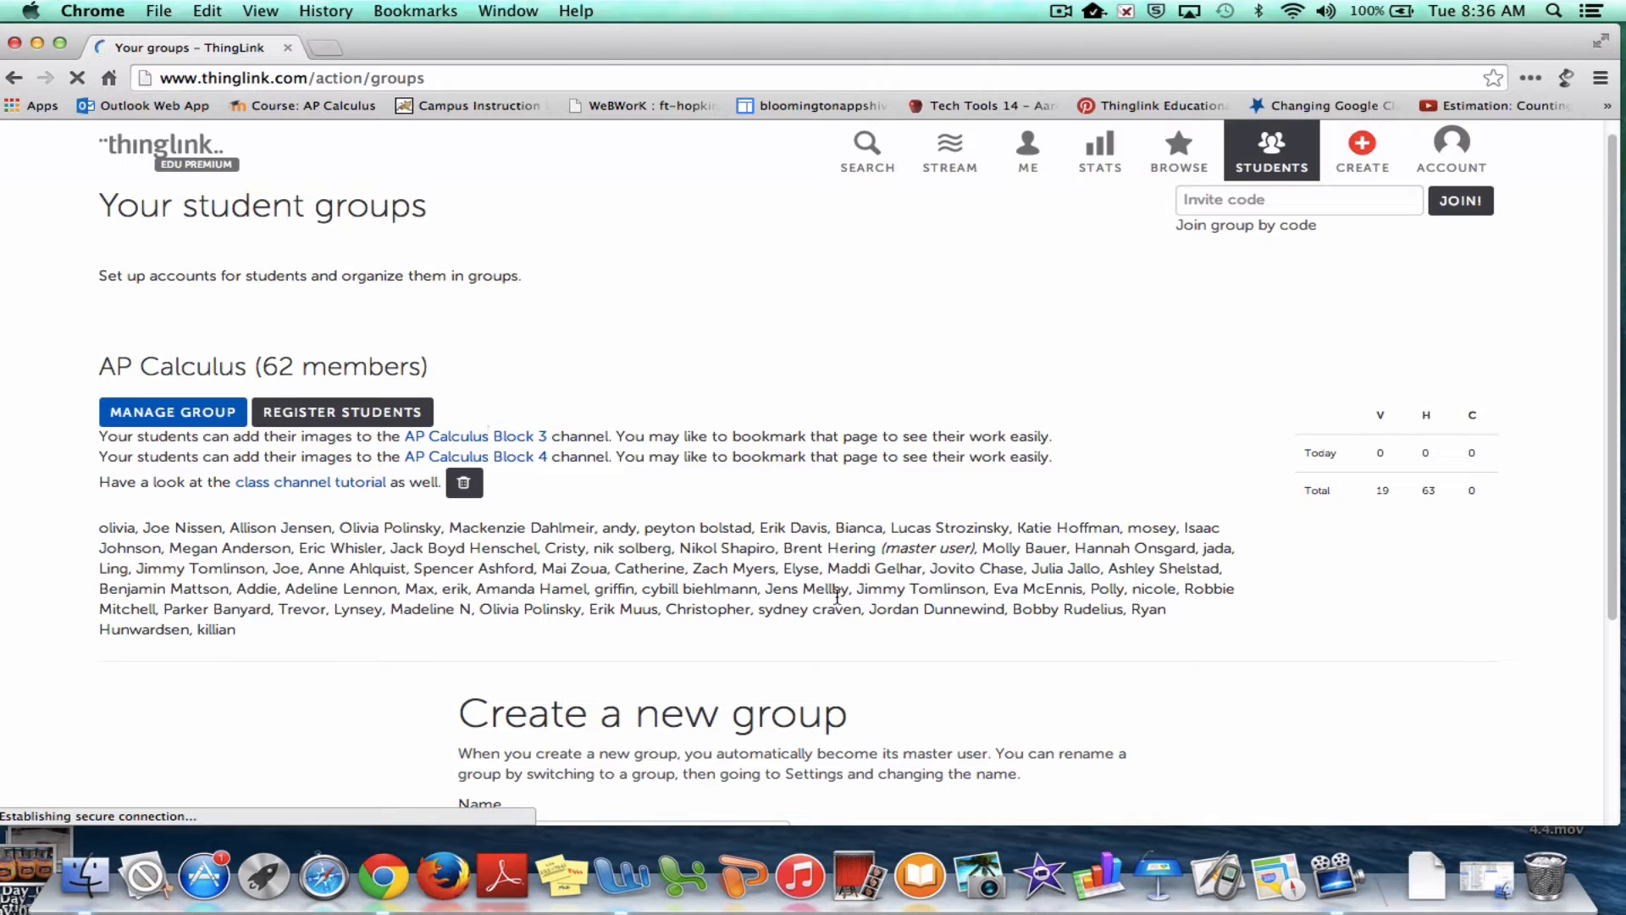
scroll(838, 597, down, 5)
scroll(841, 595, down, 1)
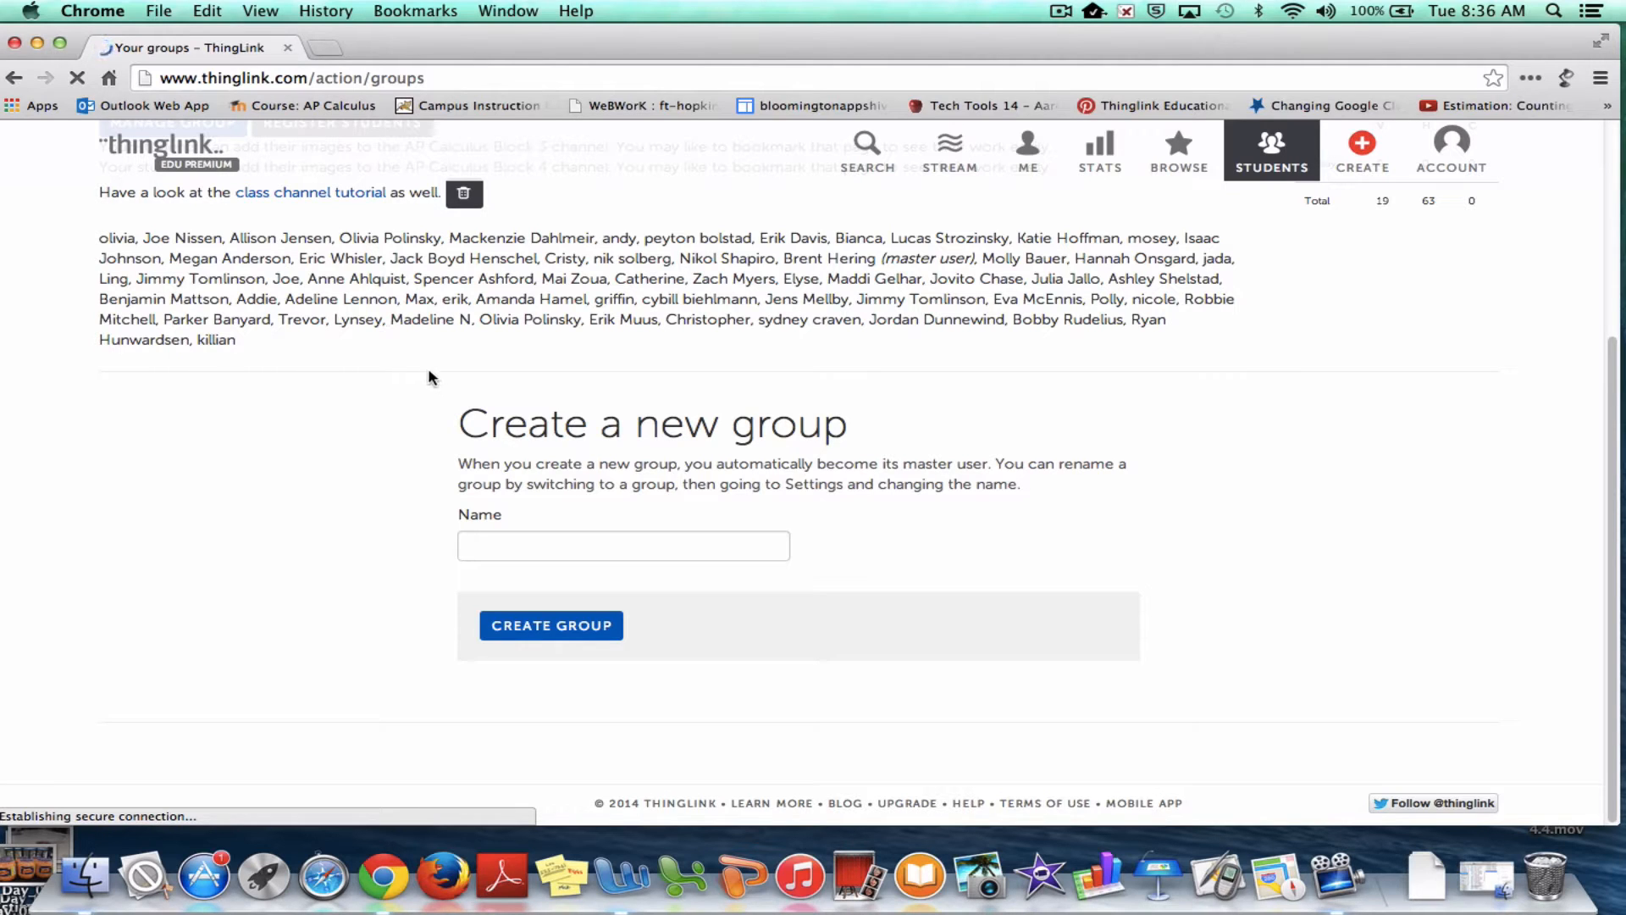
click(524, 544)
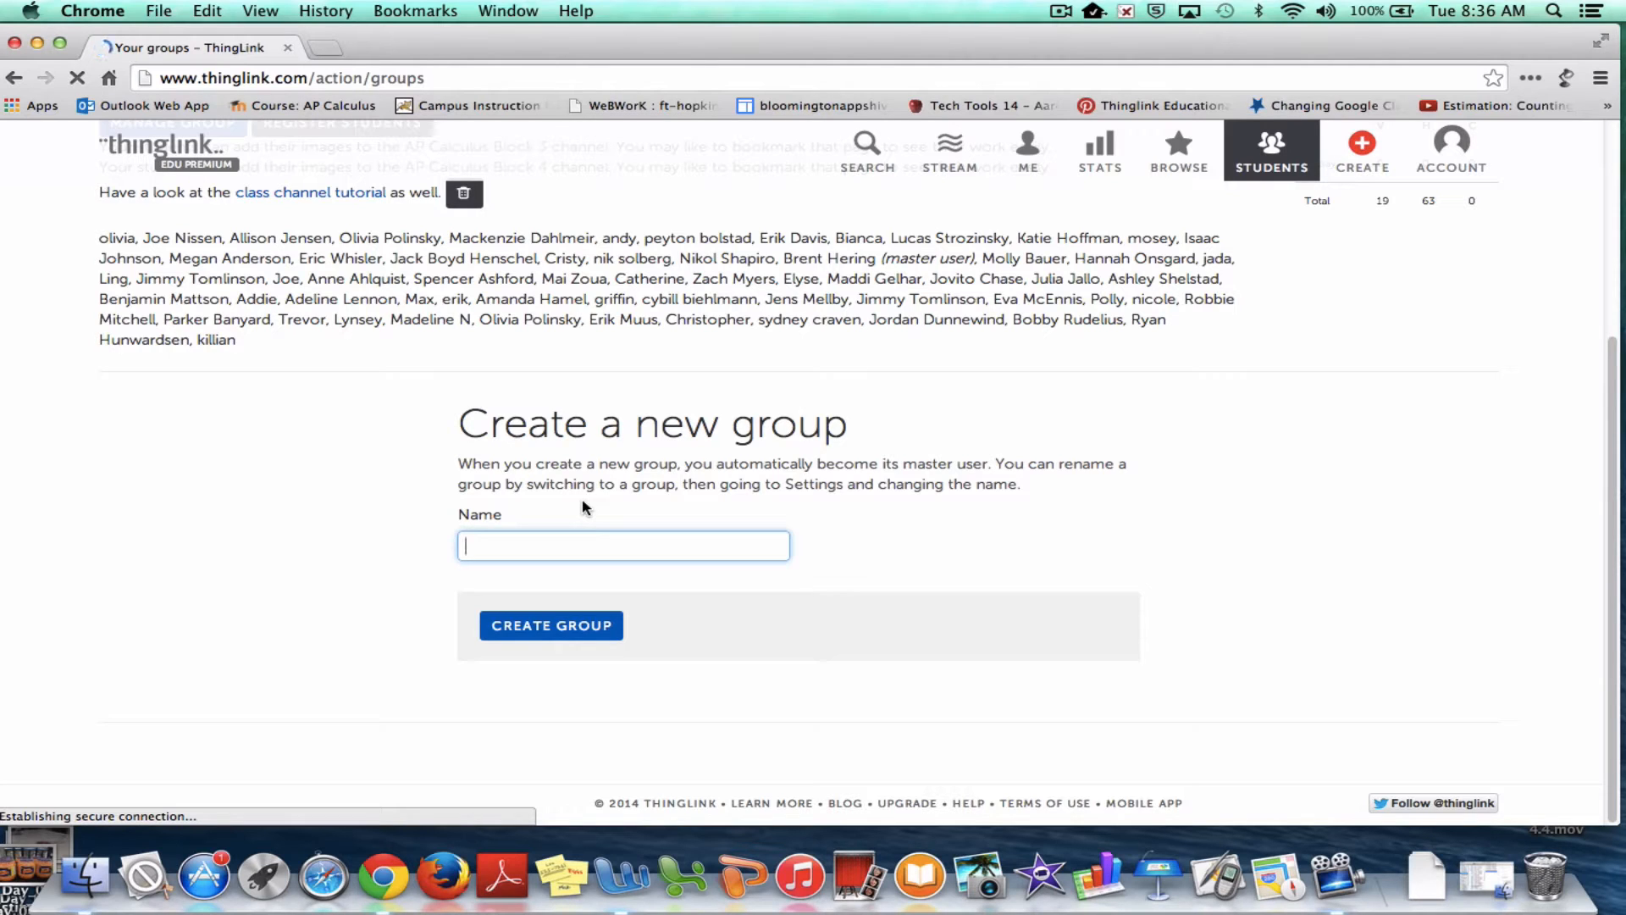
Create the group 'Algebra 2 Block 3' and open its Manage group page
text(Algebra 2 Block 3)
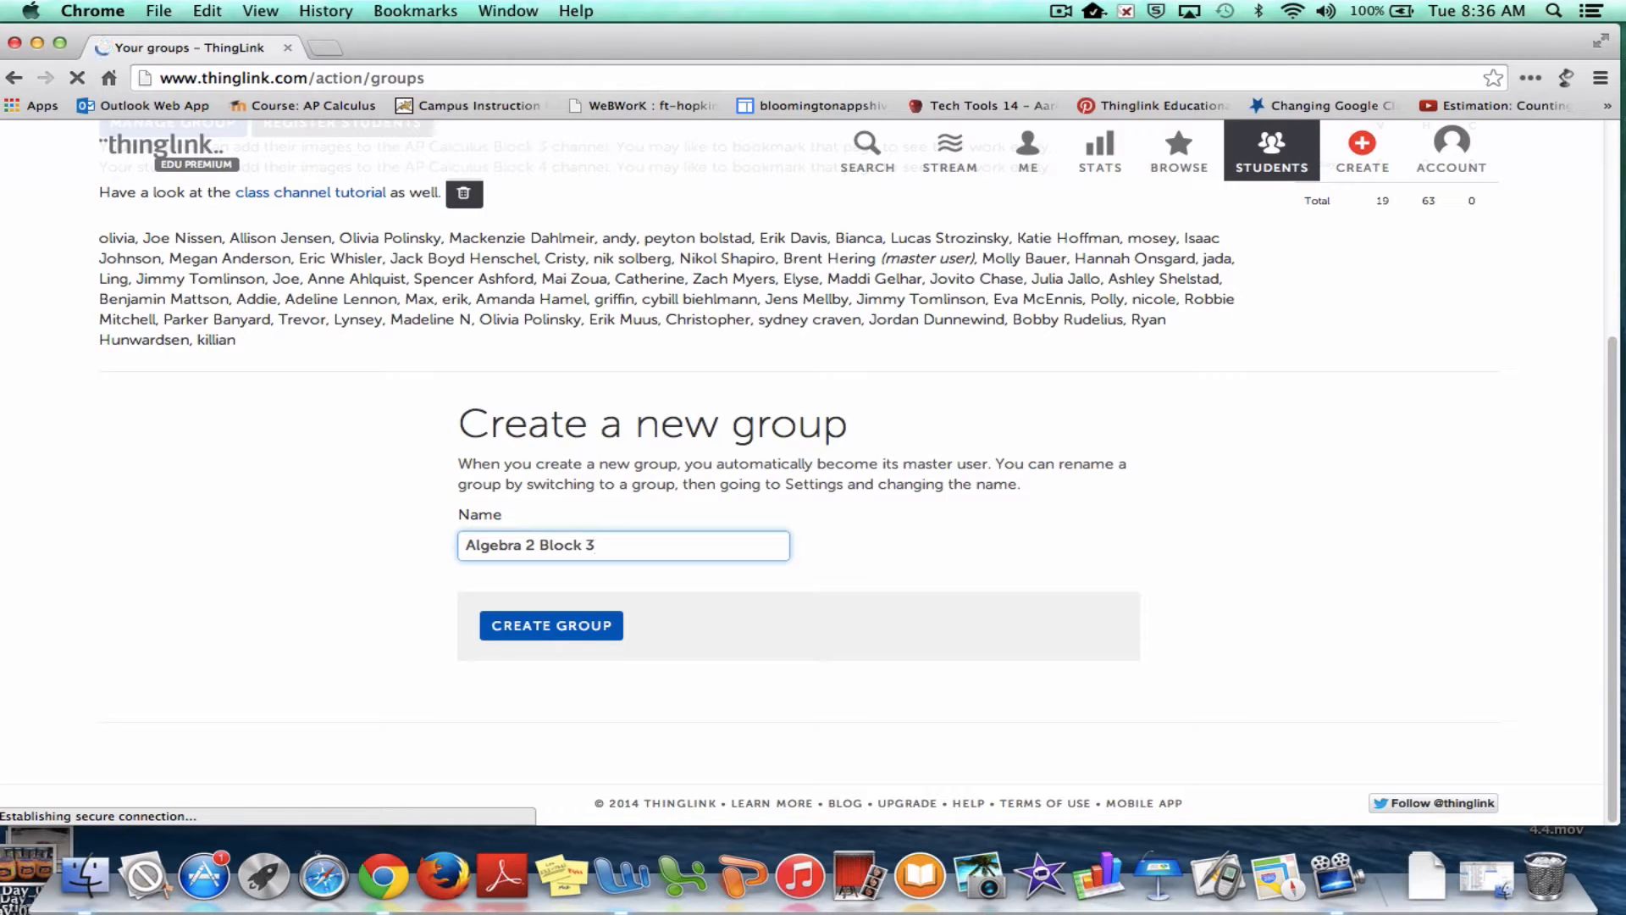
click(556, 632)
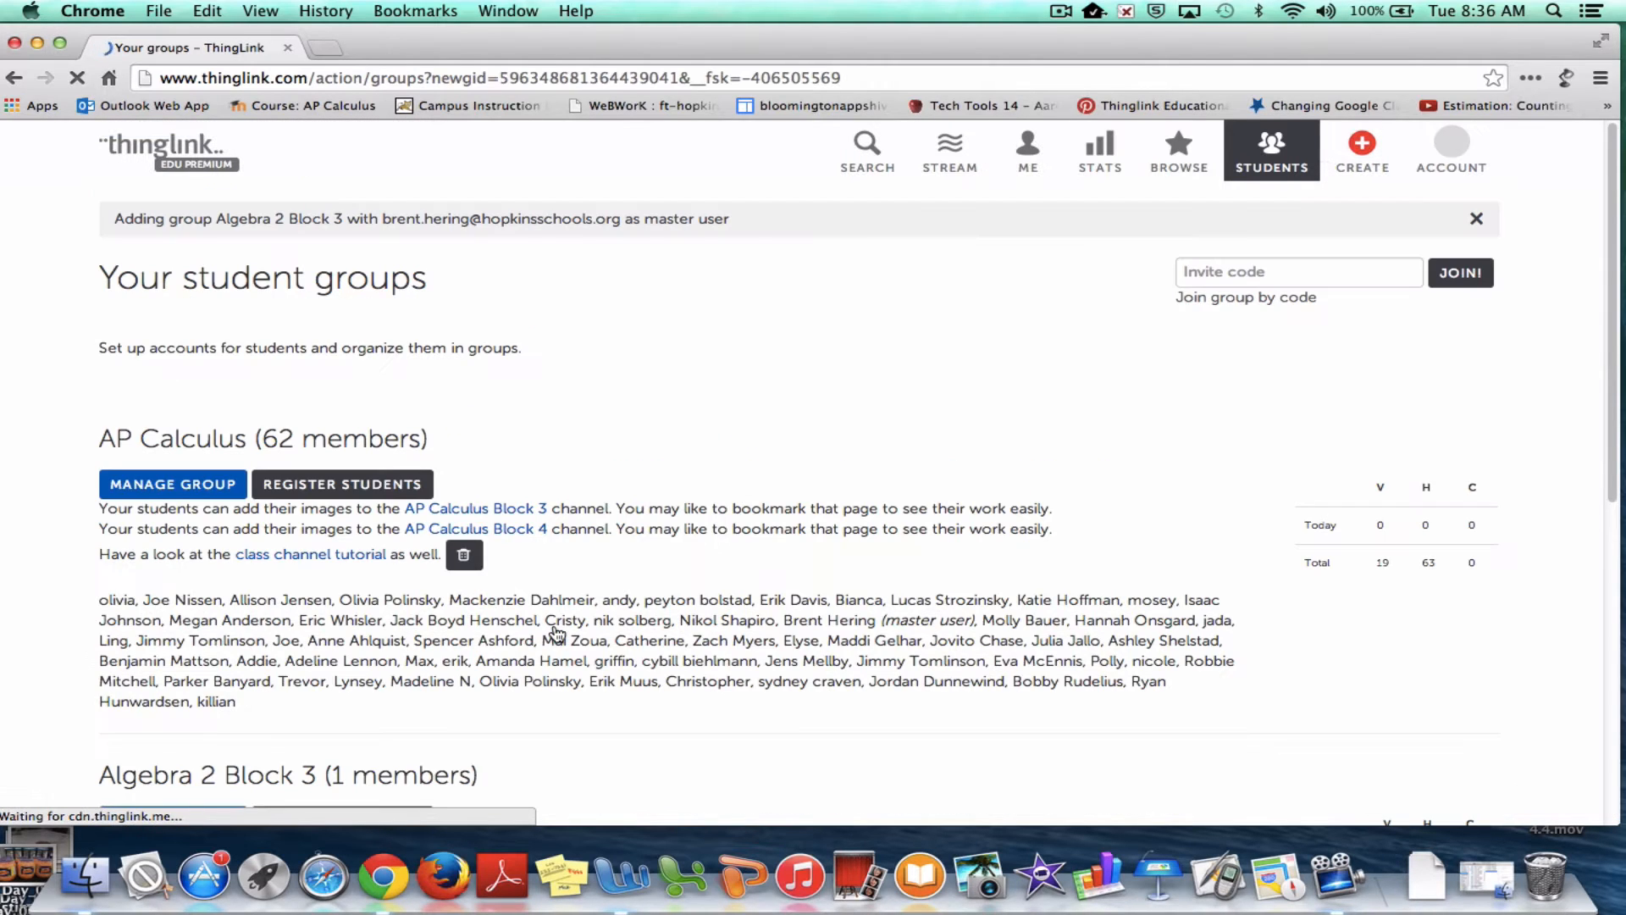
scroll(557, 635, down, 1)
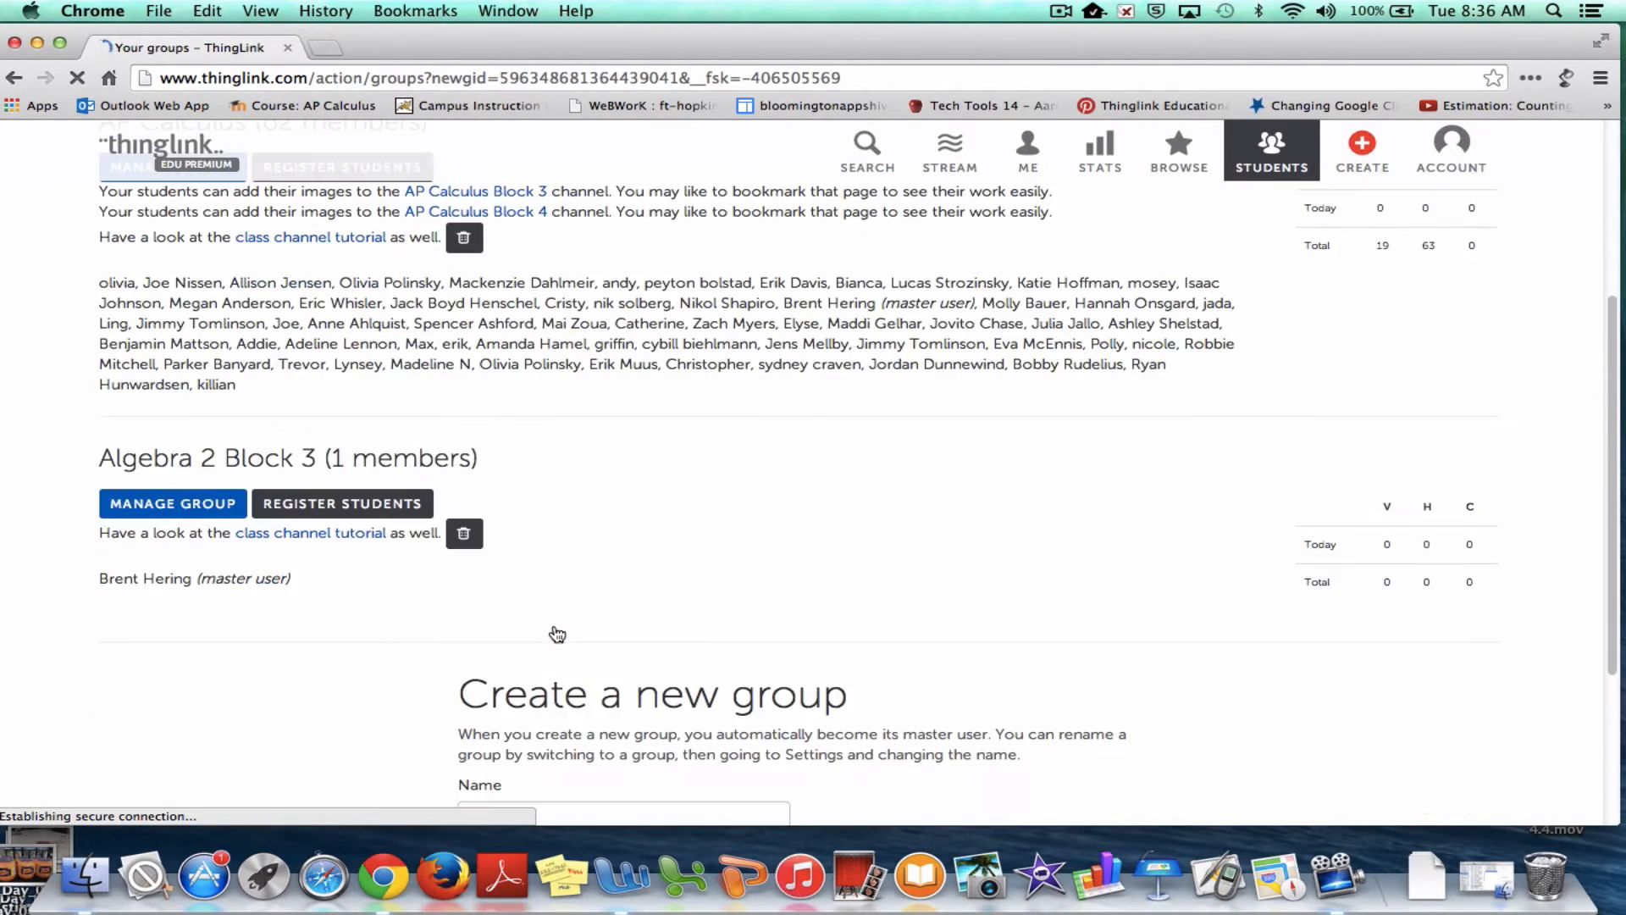
scroll(557, 634, up, 5)
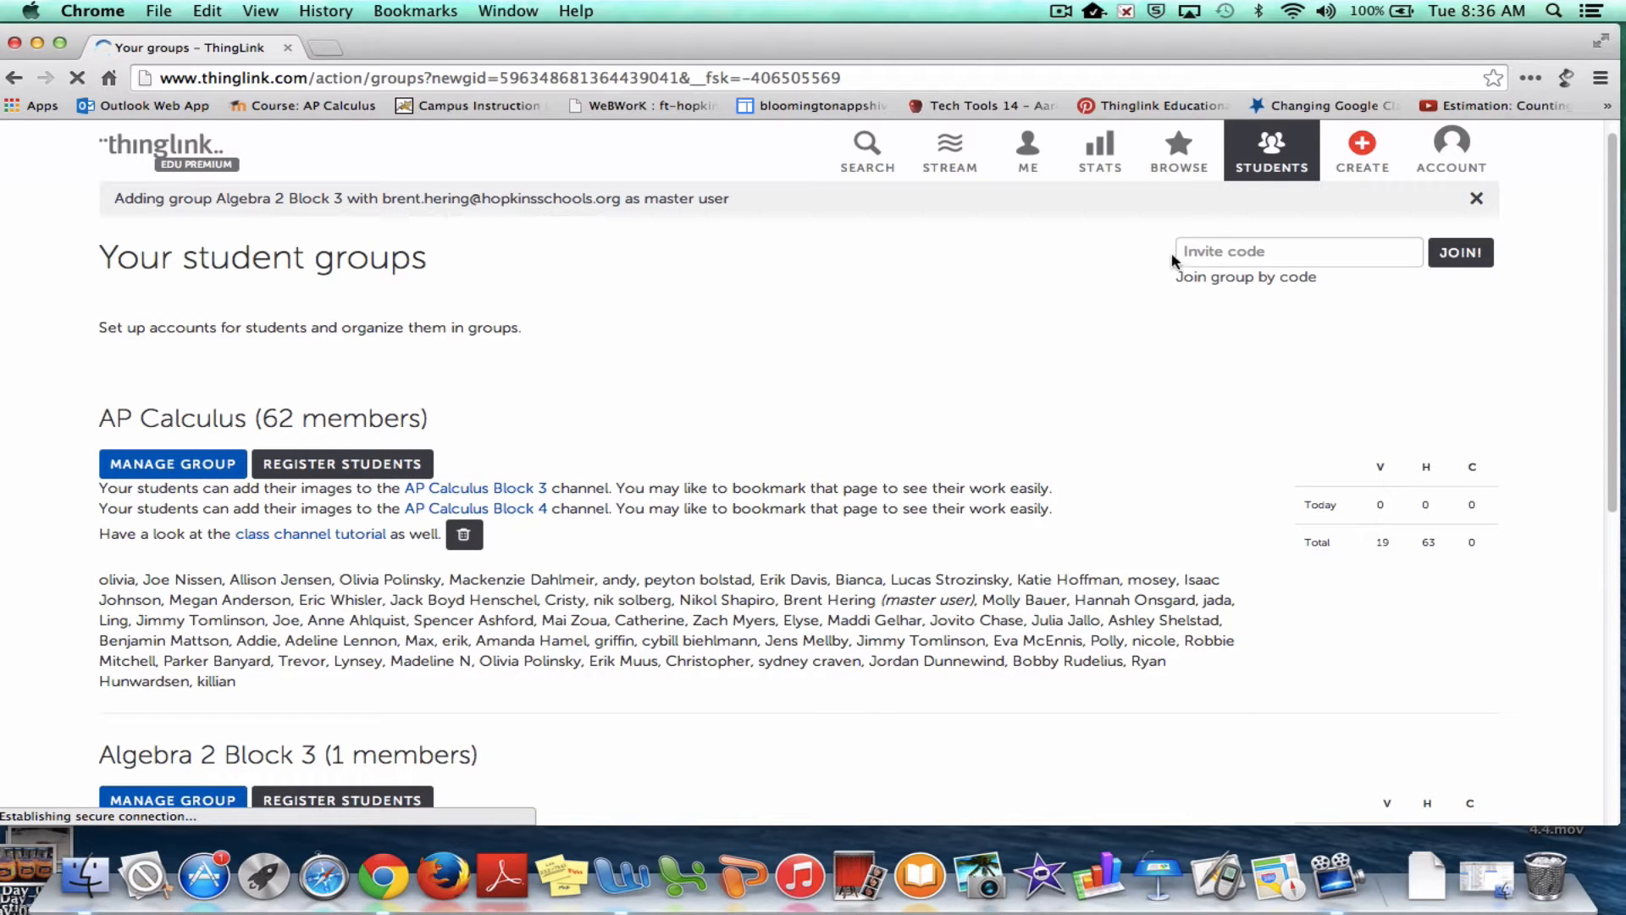
scroll(591, 677, down, 7)
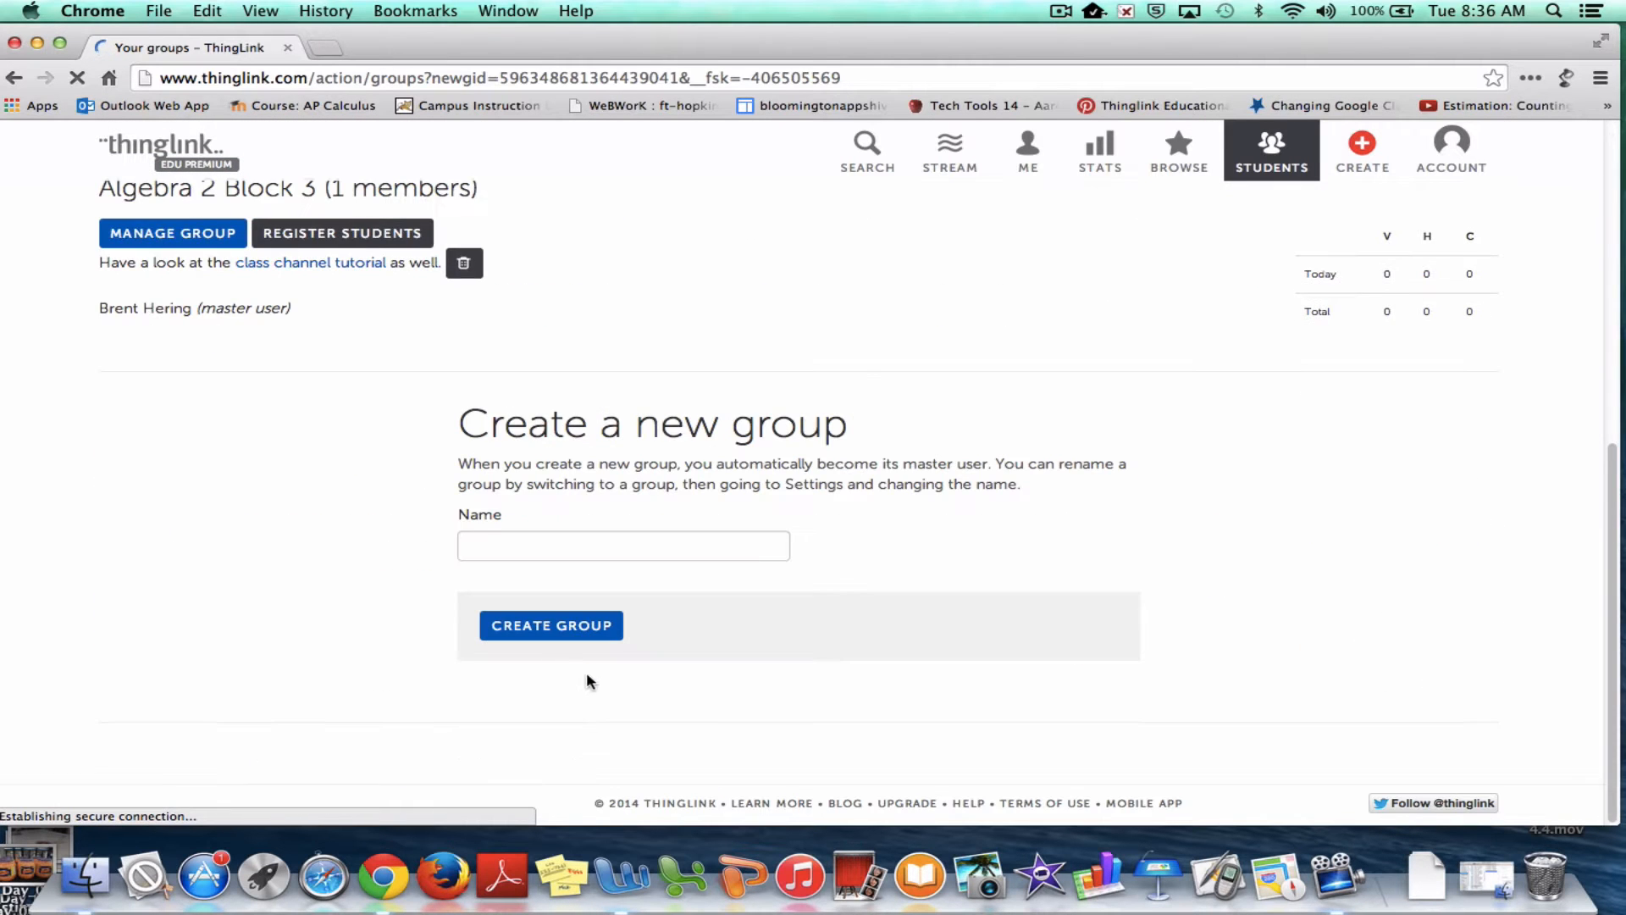
scroll(308, 240, up, 2)
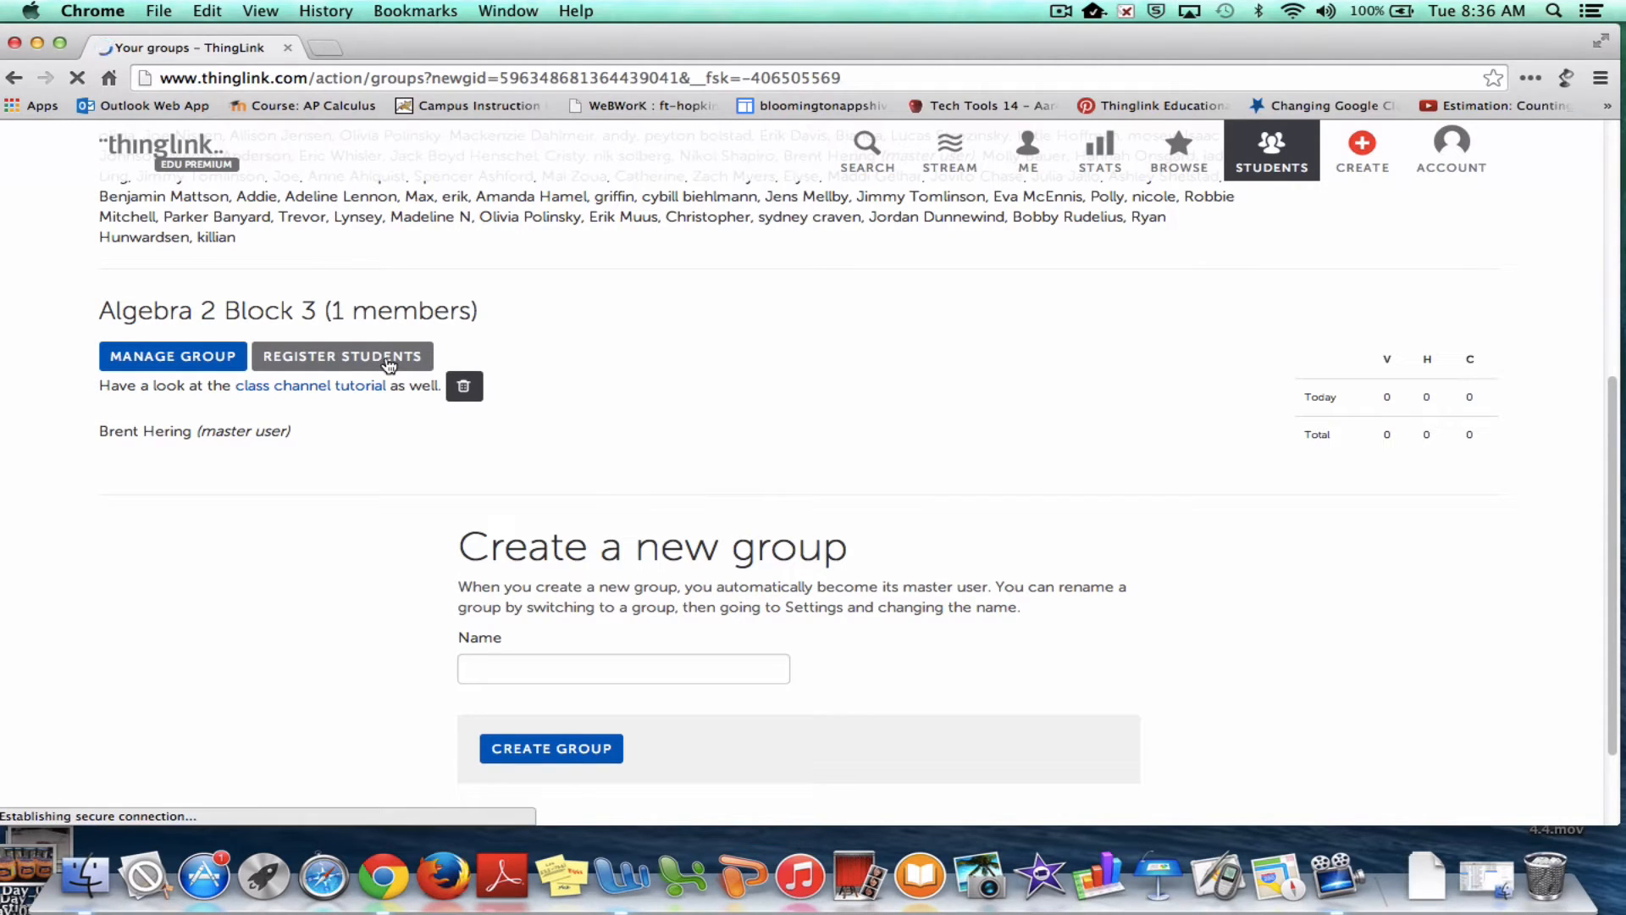
scroll(363, 372, down, 2)
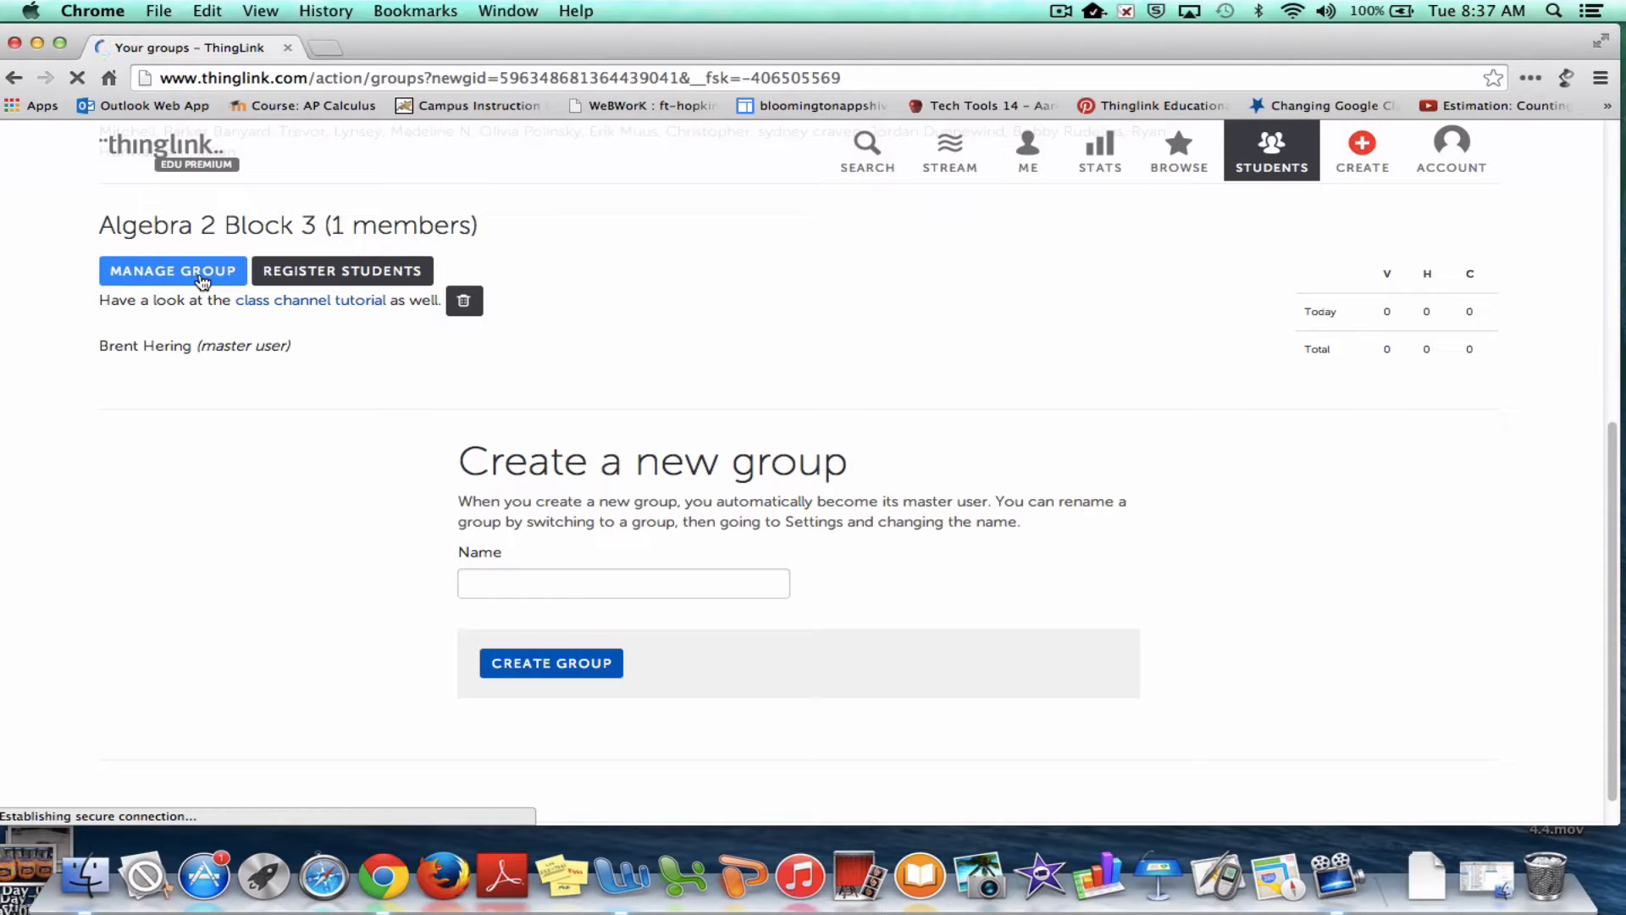
click(201, 280)
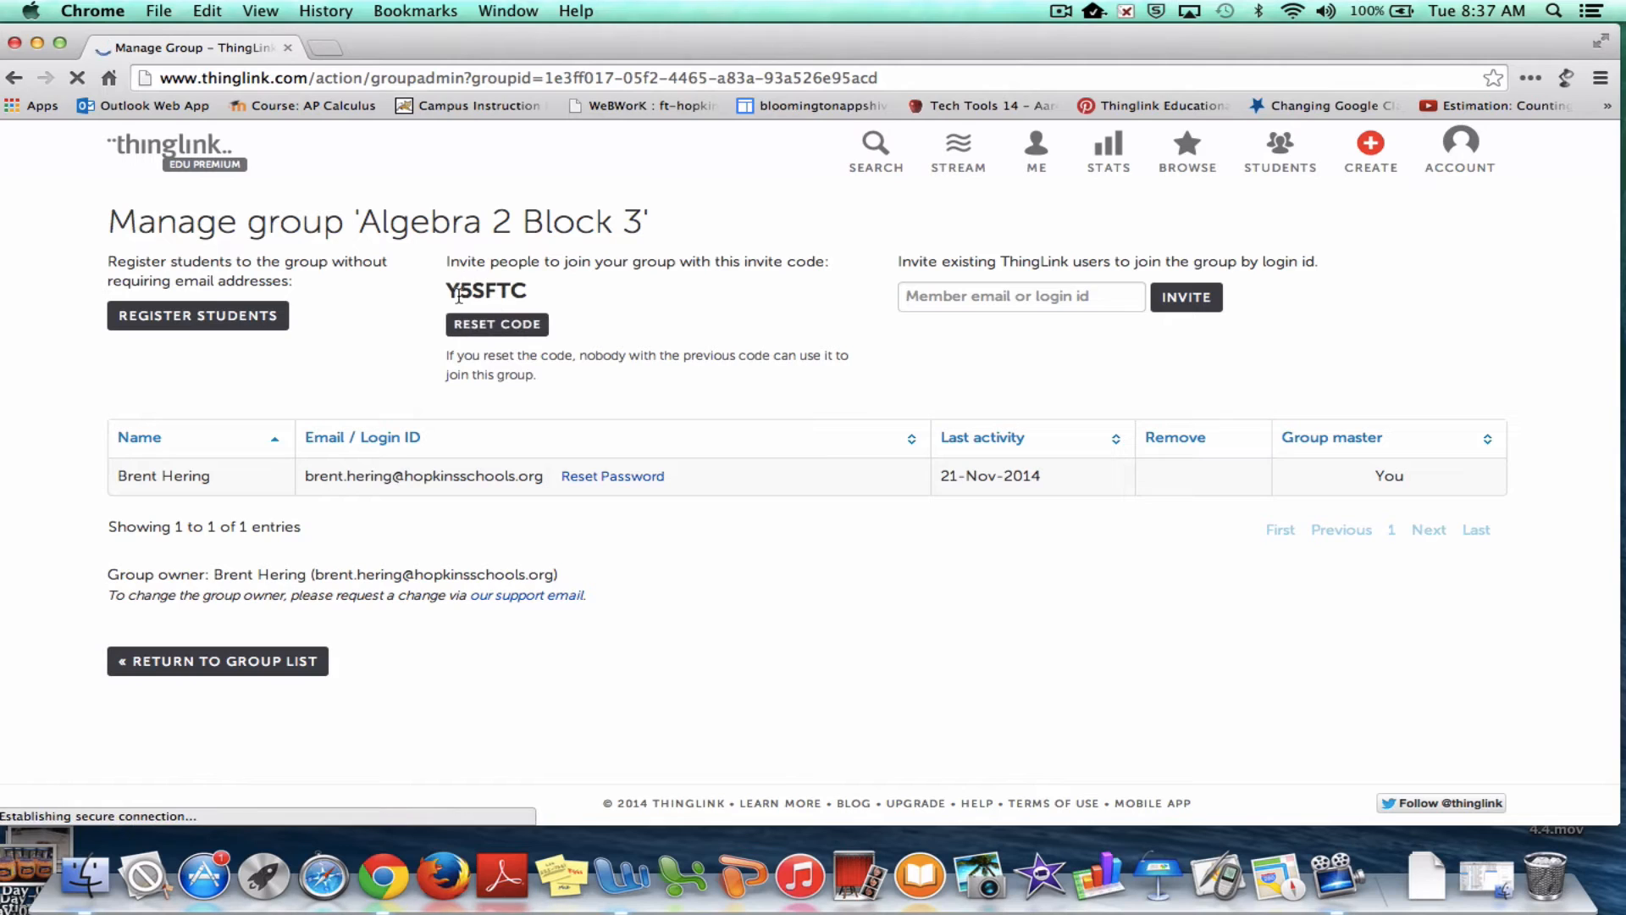
Select the Algebra 2 Block 3 invite code and copy it to the clipboard
drag(447, 255, 533, 295)
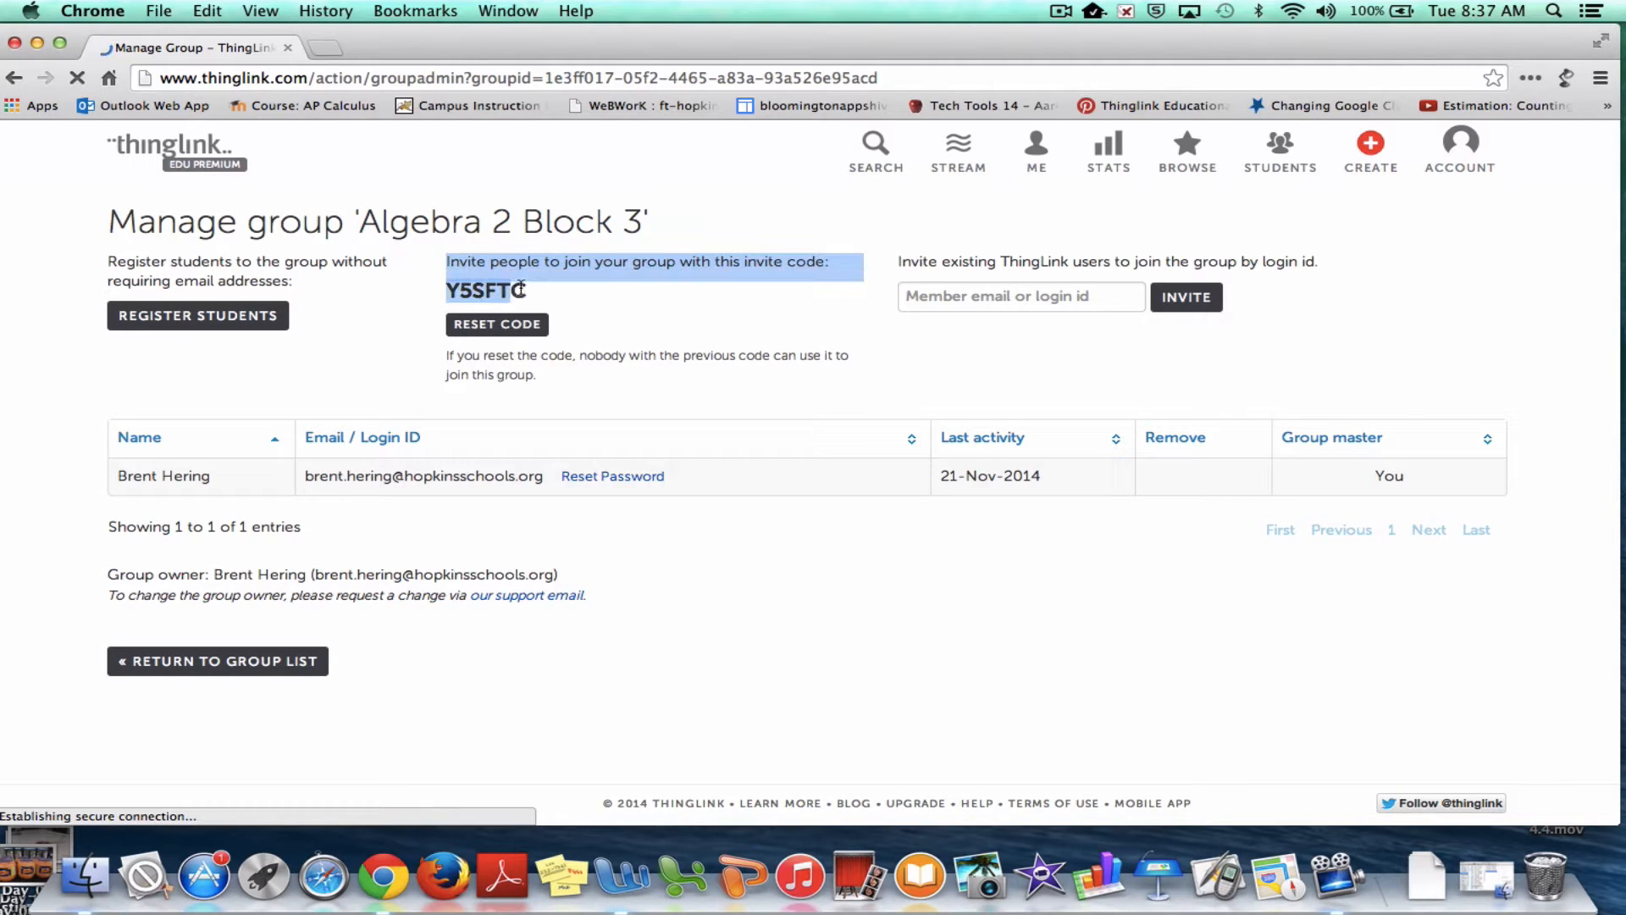
click(589, 308)
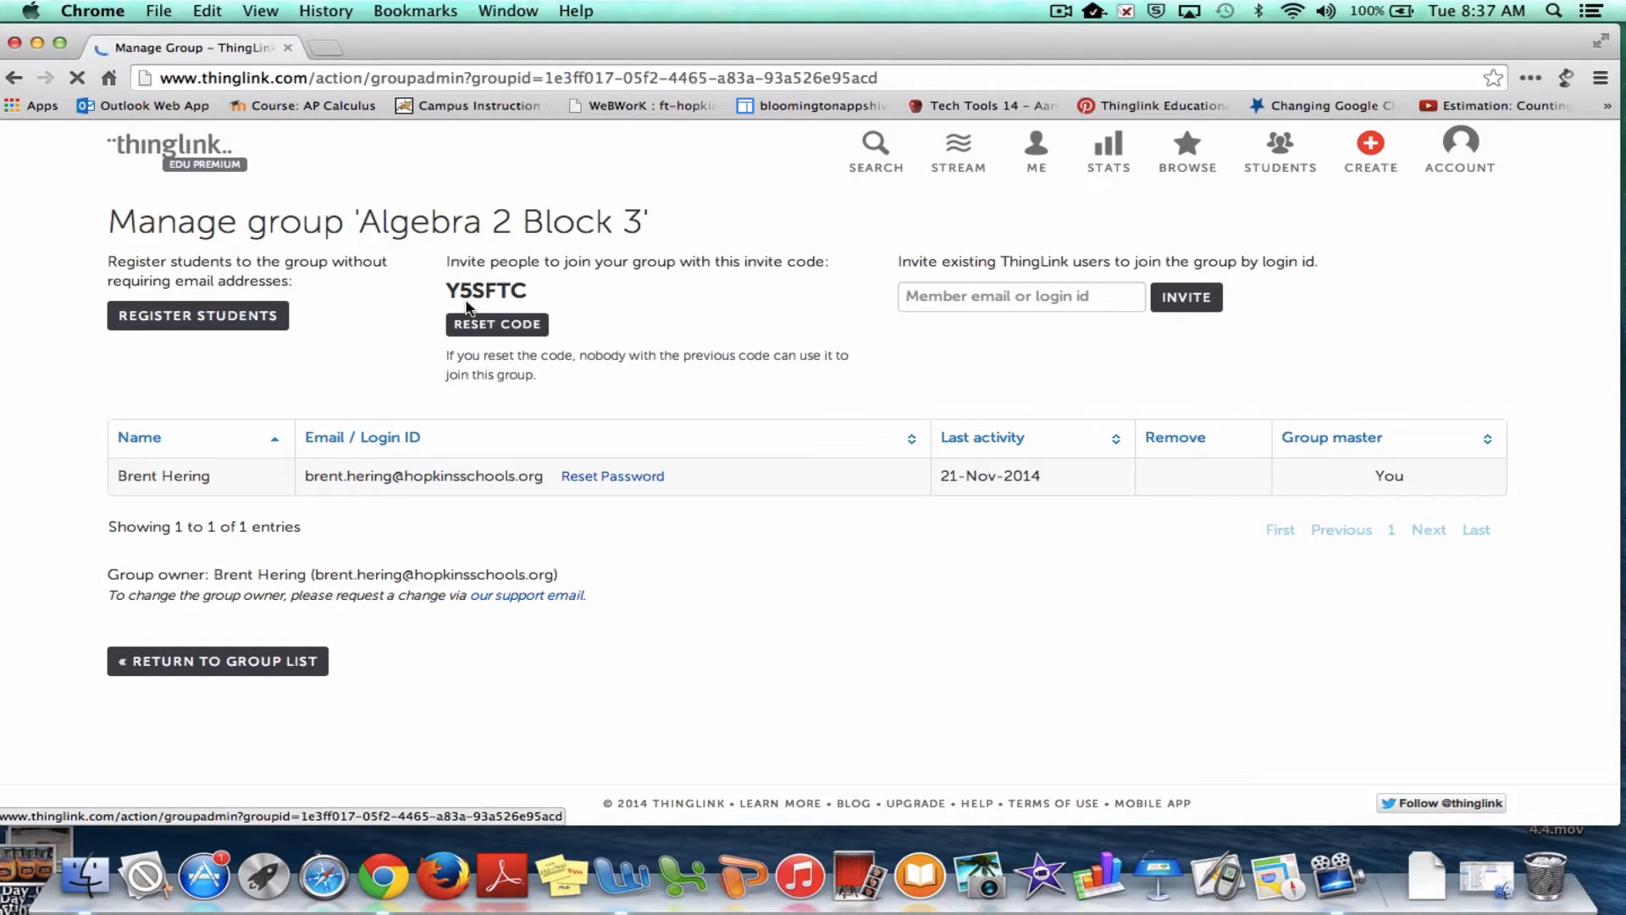
drag(445, 292, 525, 296)
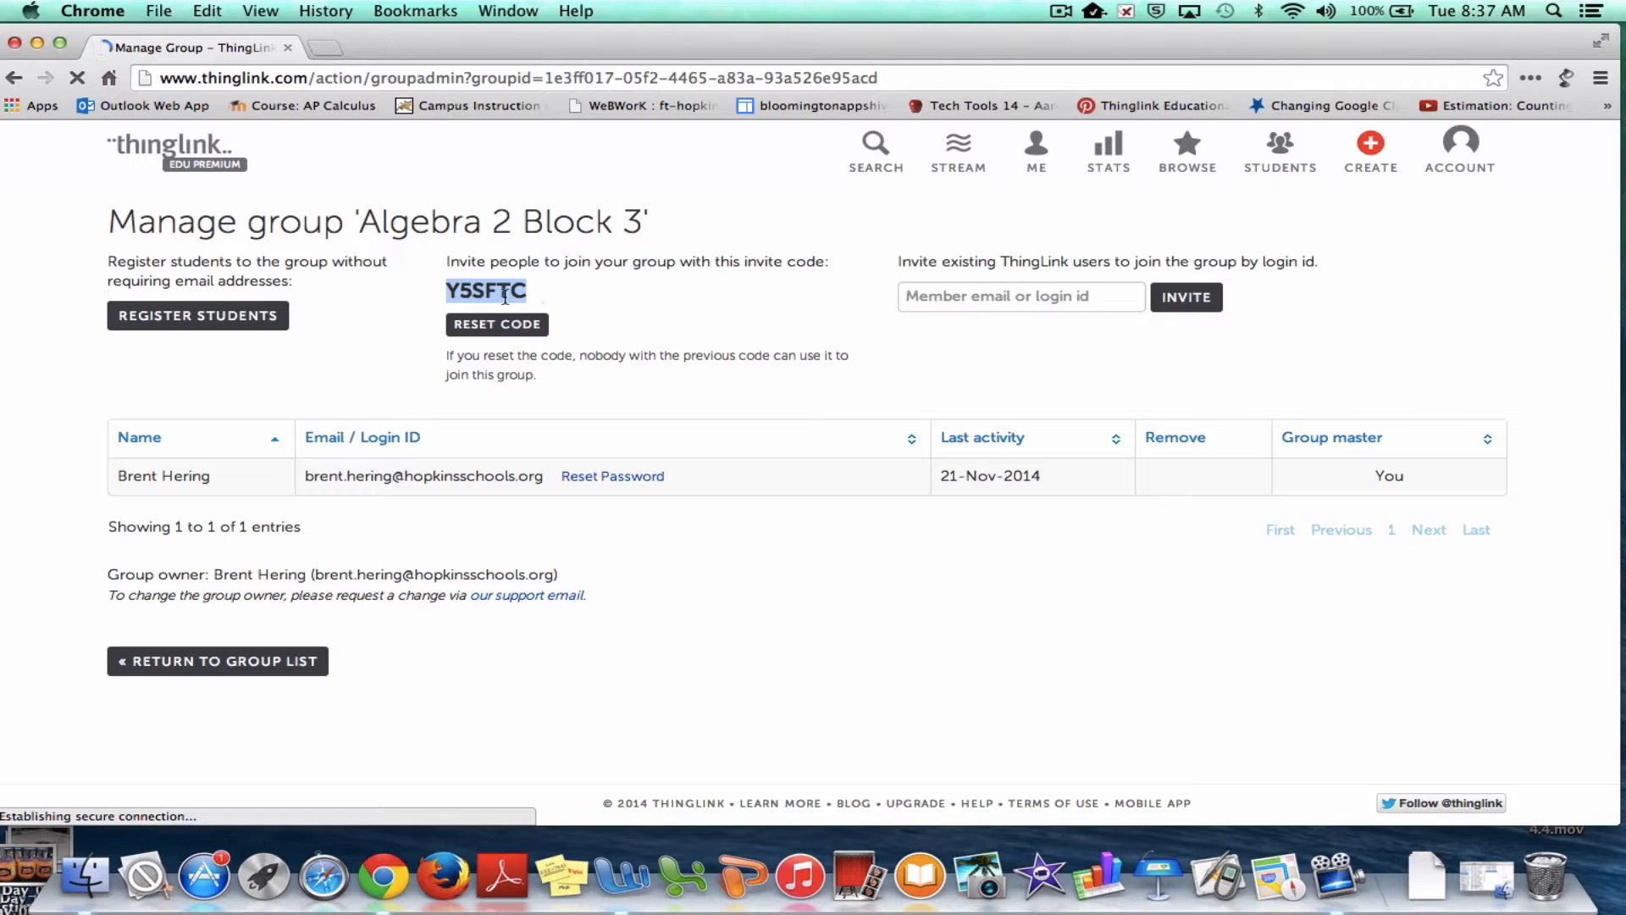
right_click(506, 297)
click(536, 306)
click(545, 292)
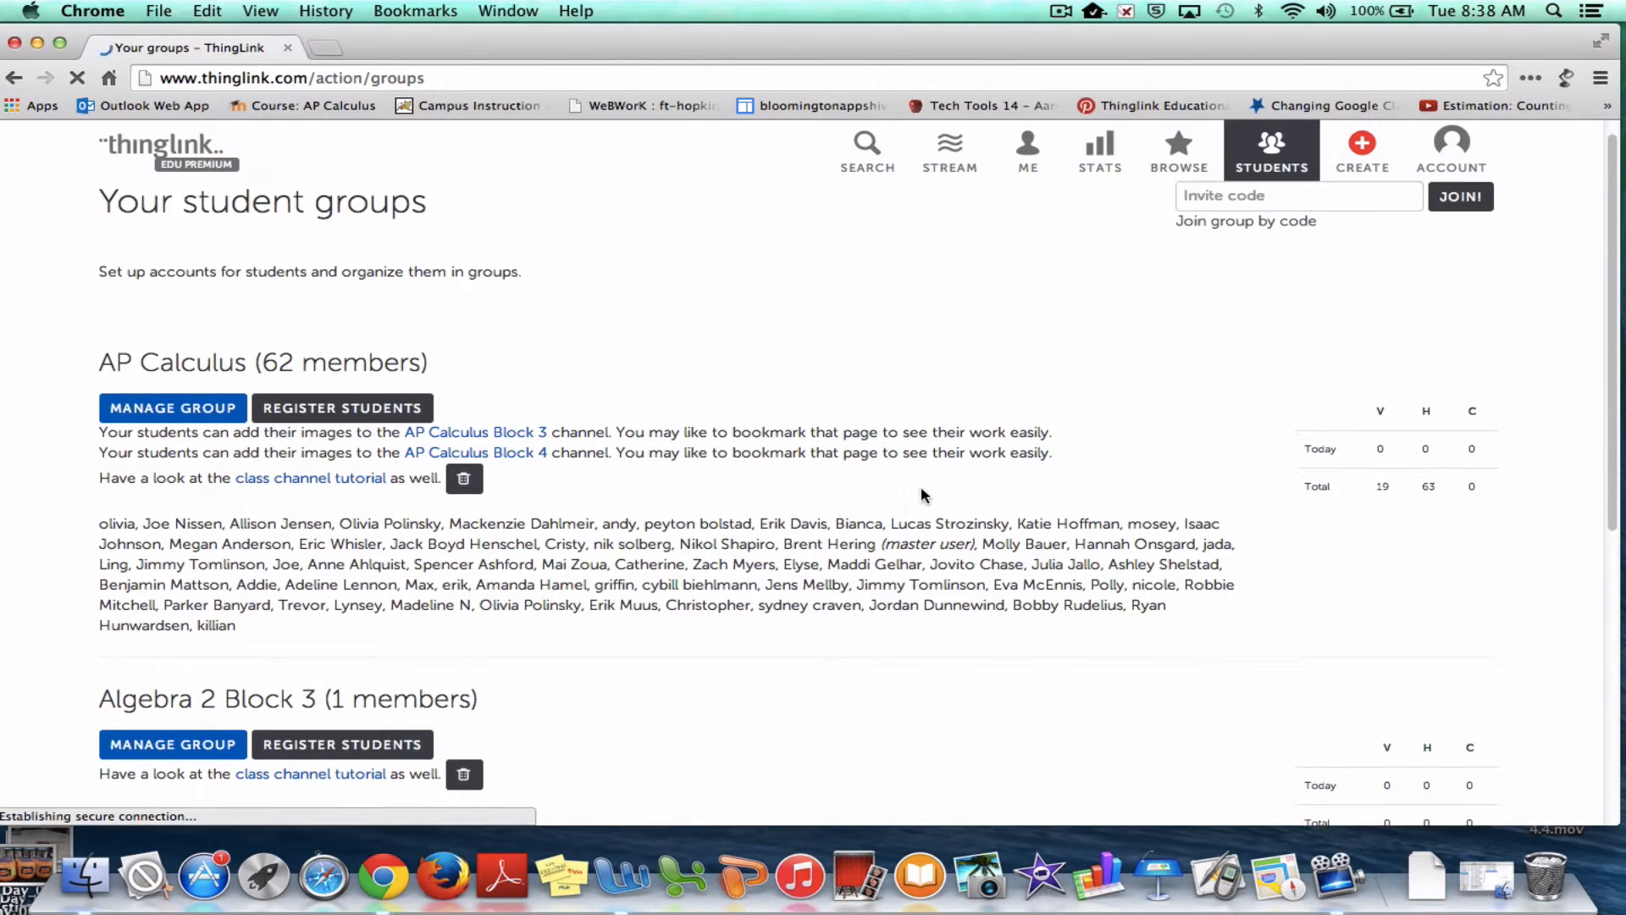
scroll(922, 485, down, 2)
scroll(346, 612, down, 1)
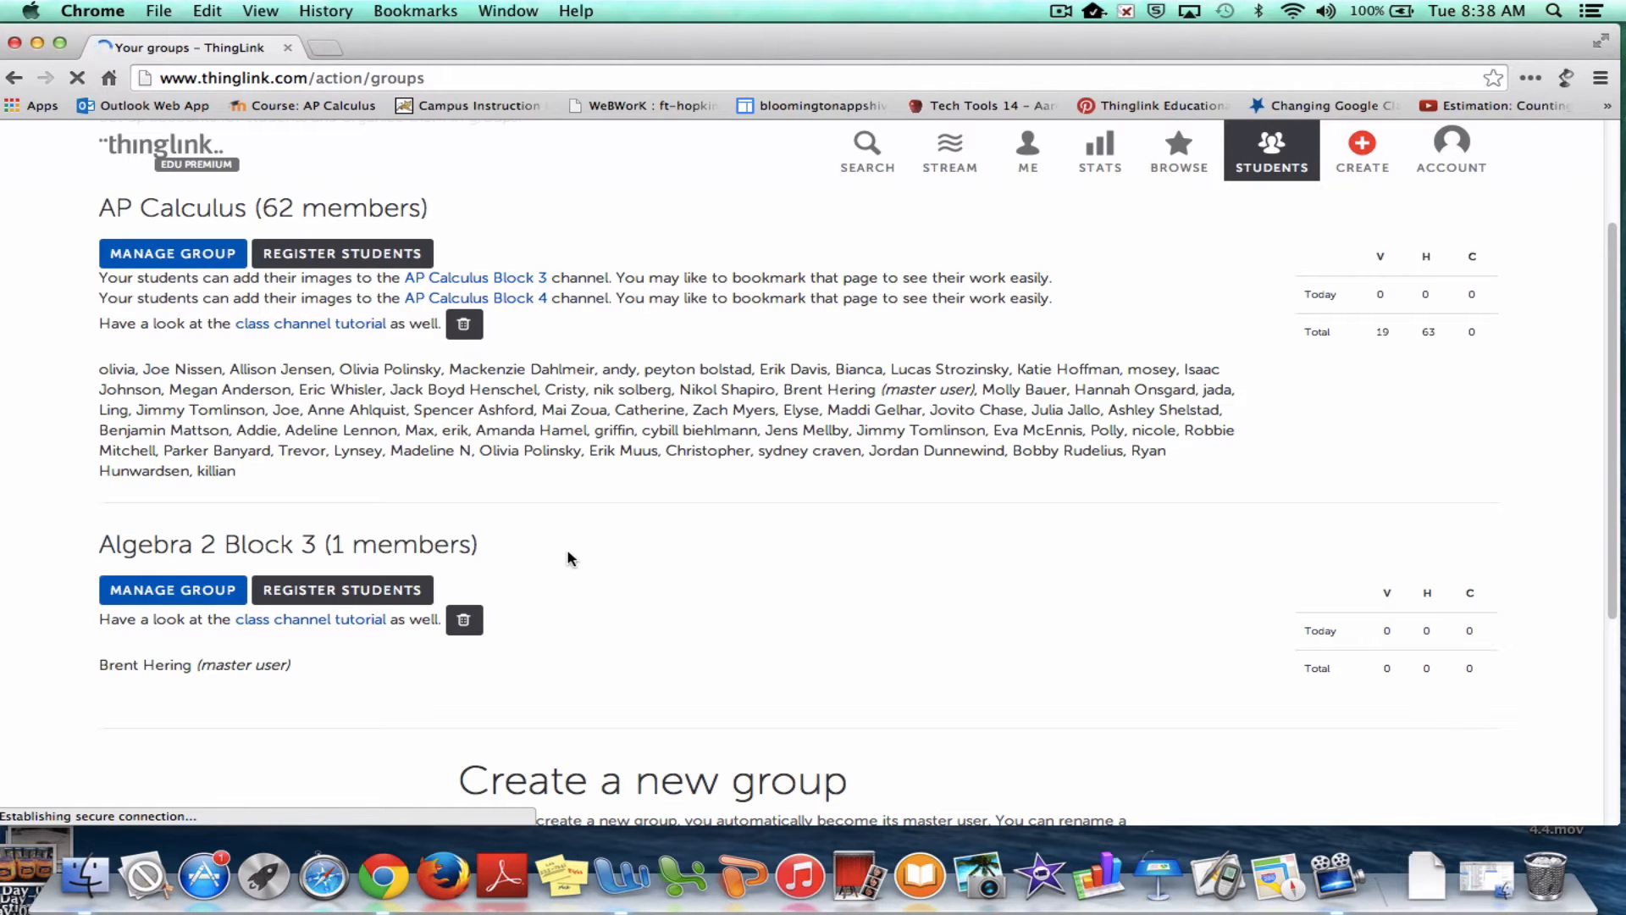
scroll(569, 557, up, 3)
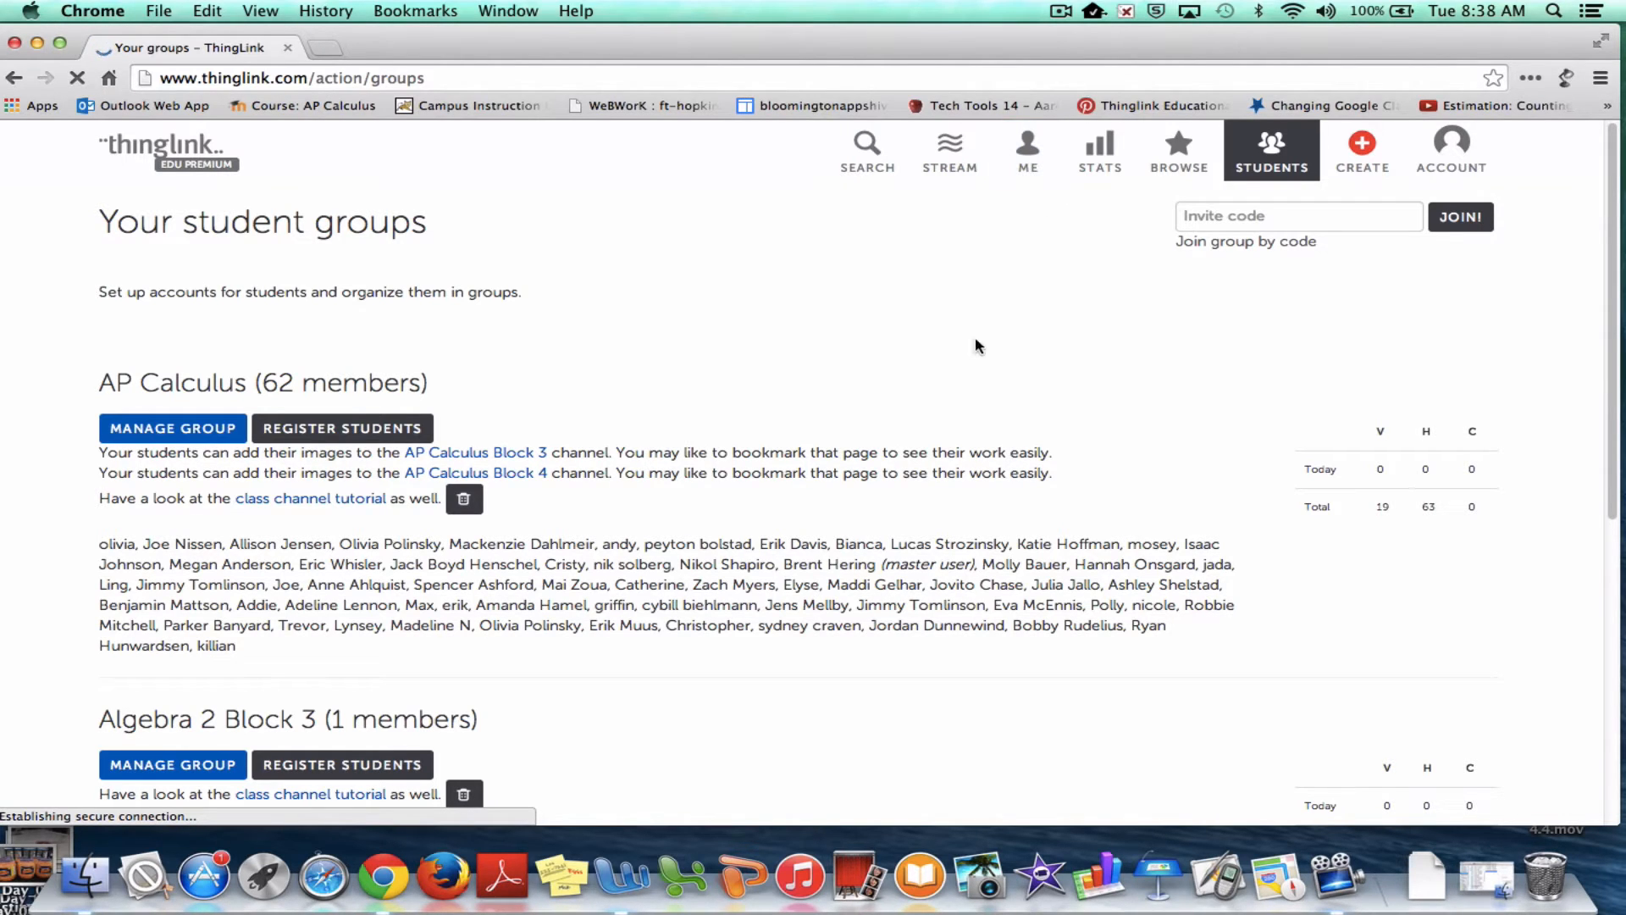
scroll(566, 454, down, 3)
click(156, 492)
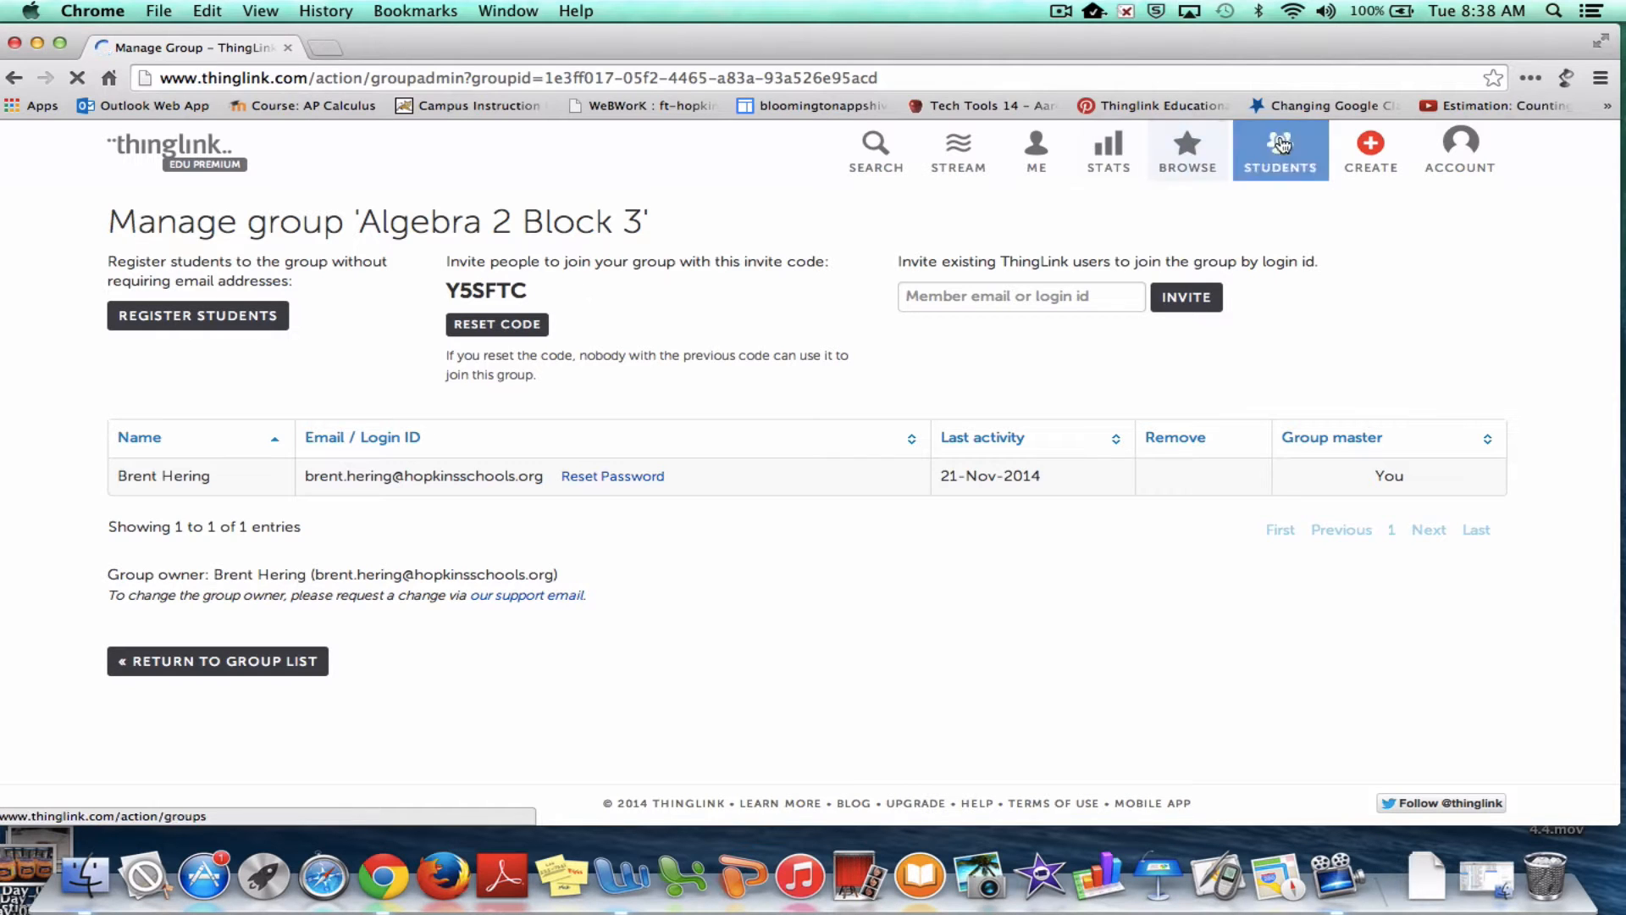
click(1057, 159)
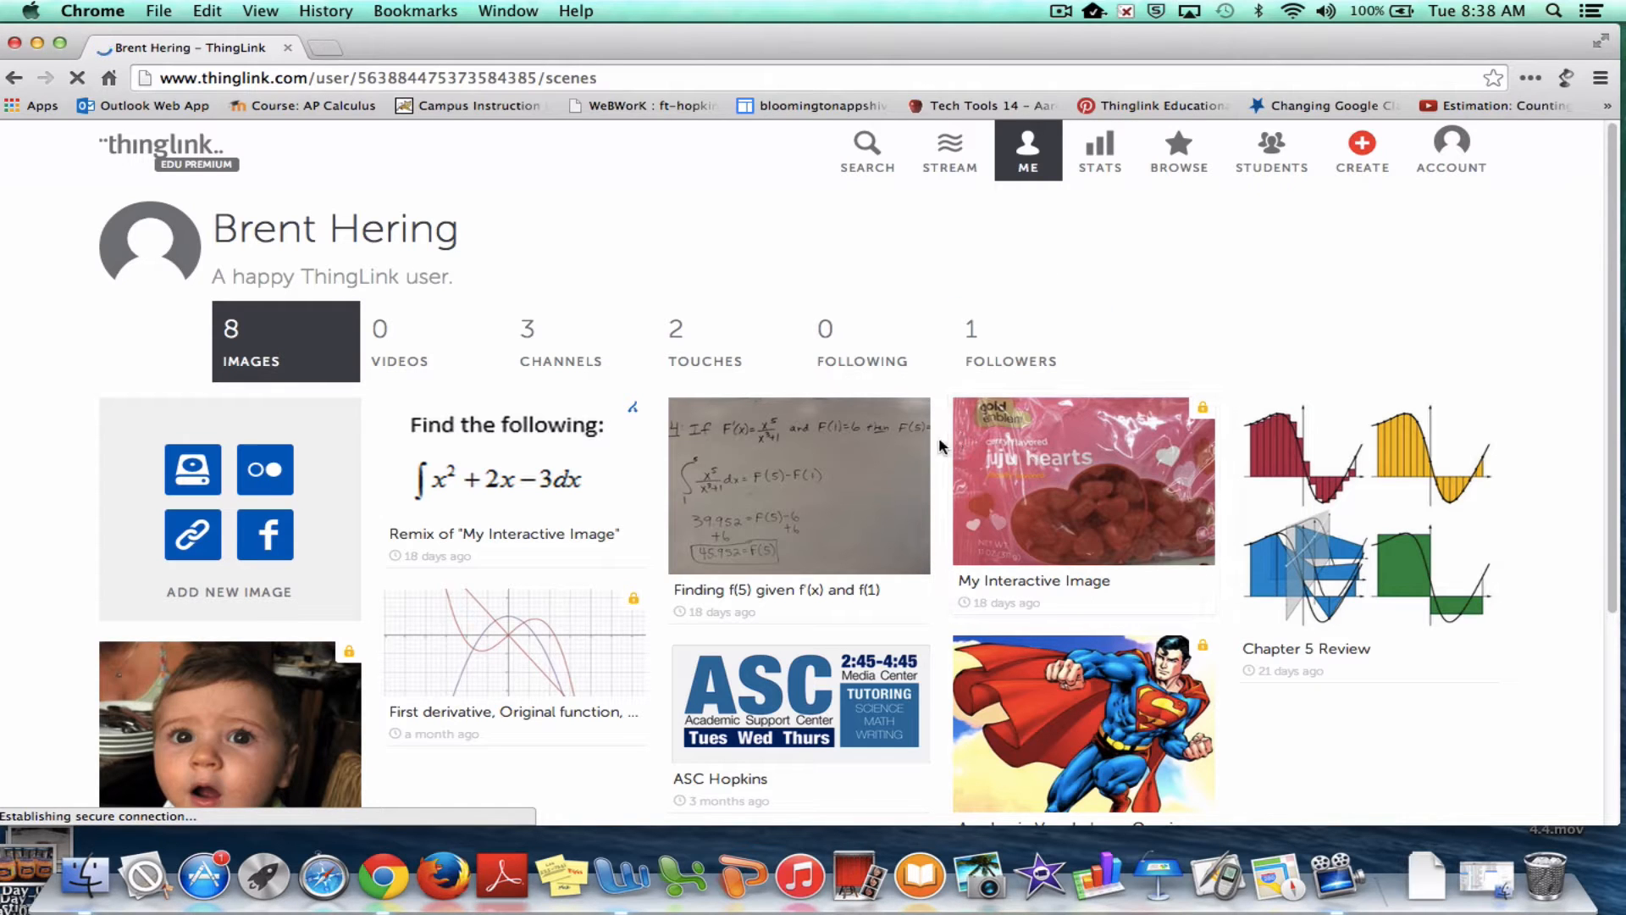
click(1458, 159)
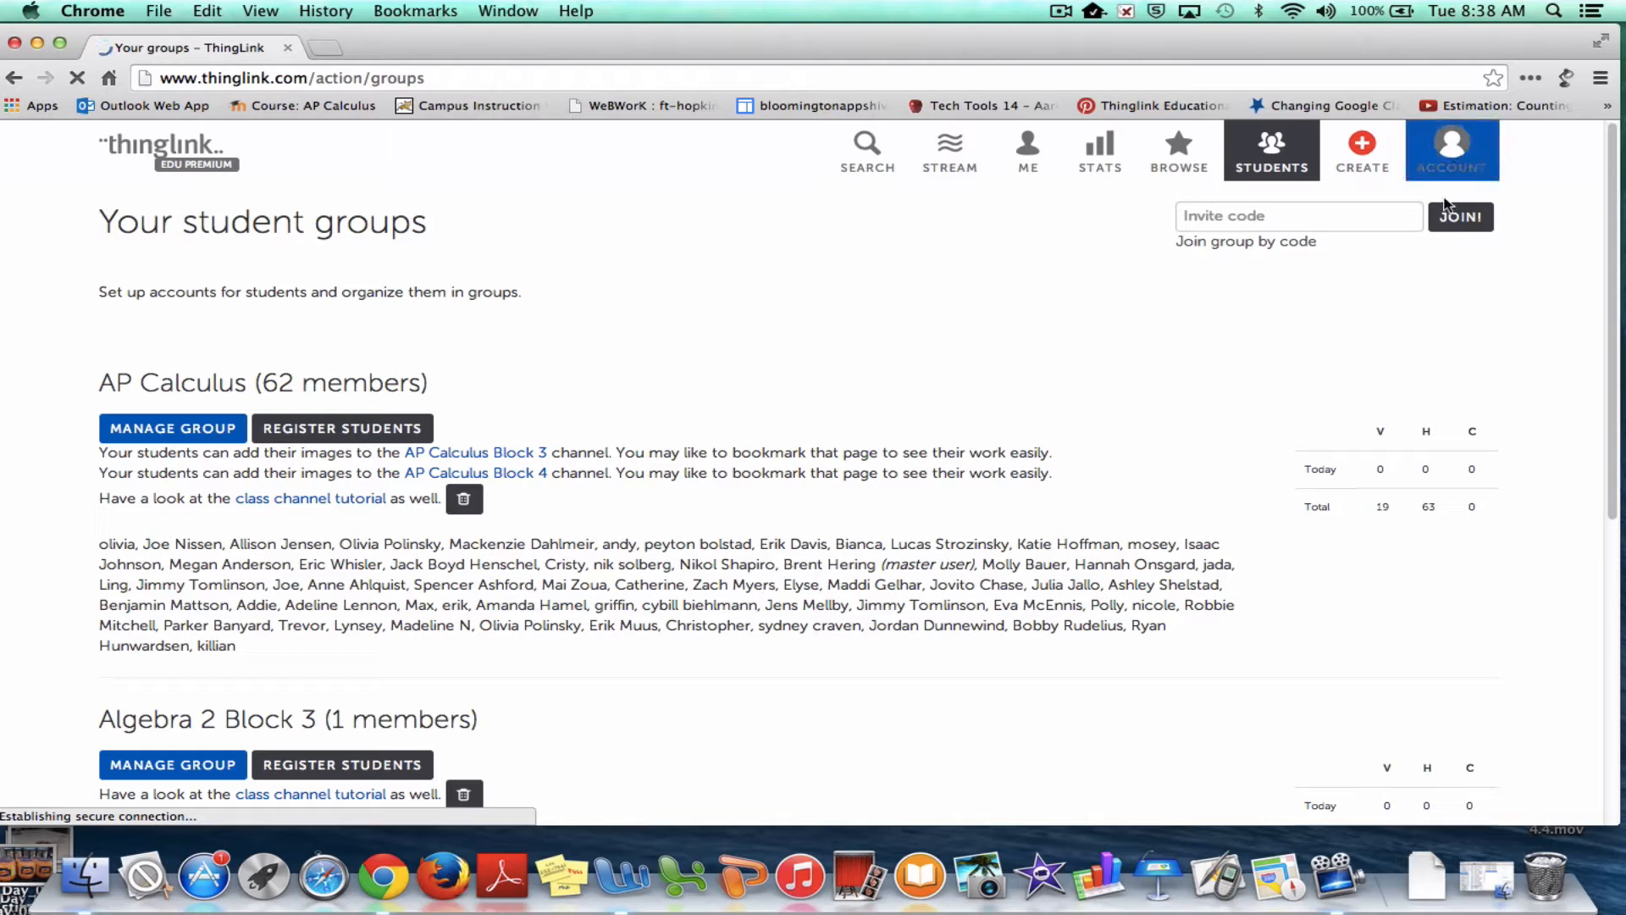
click(1270, 216)
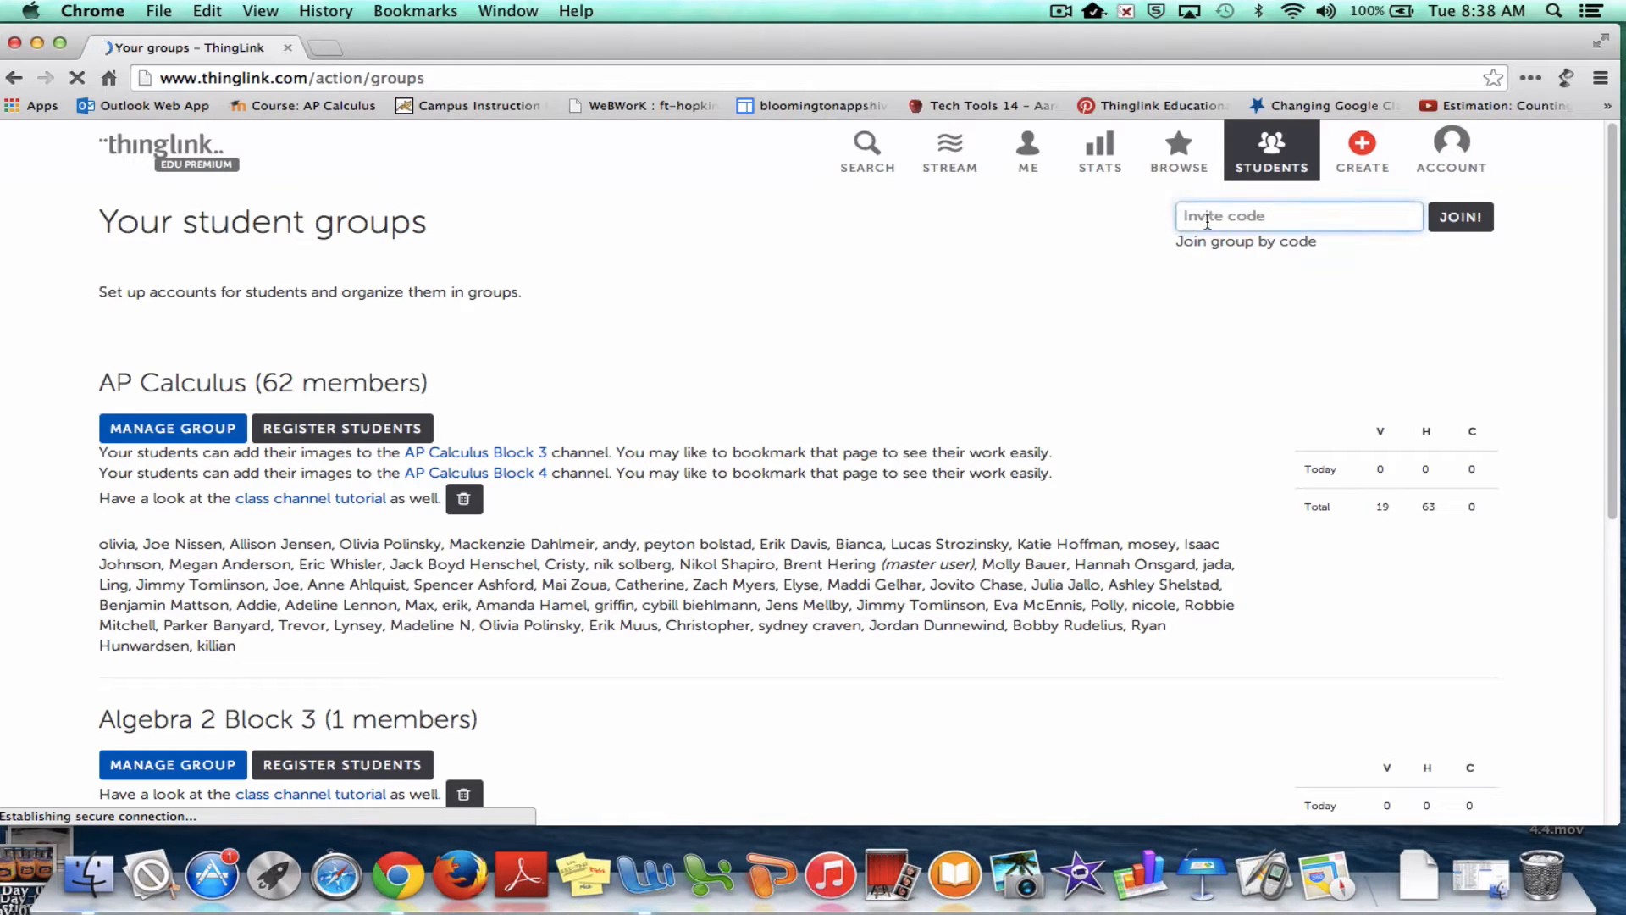
right_click(1211, 219)
click(1256, 318)
click(1453, 222)
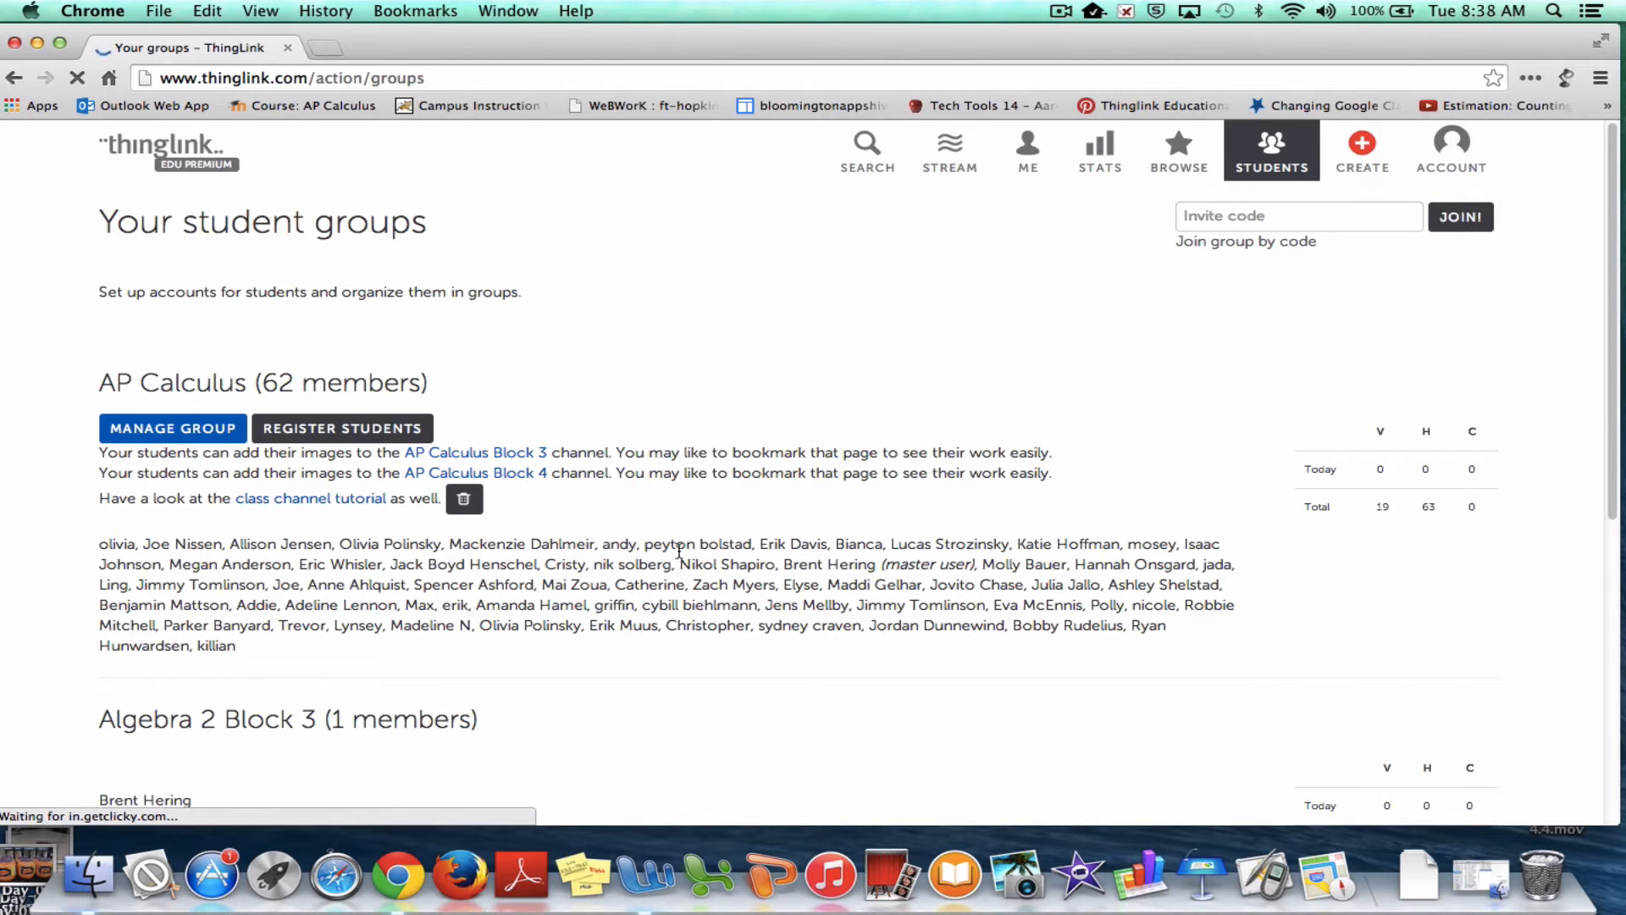
scroll(682, 552, down, 2)
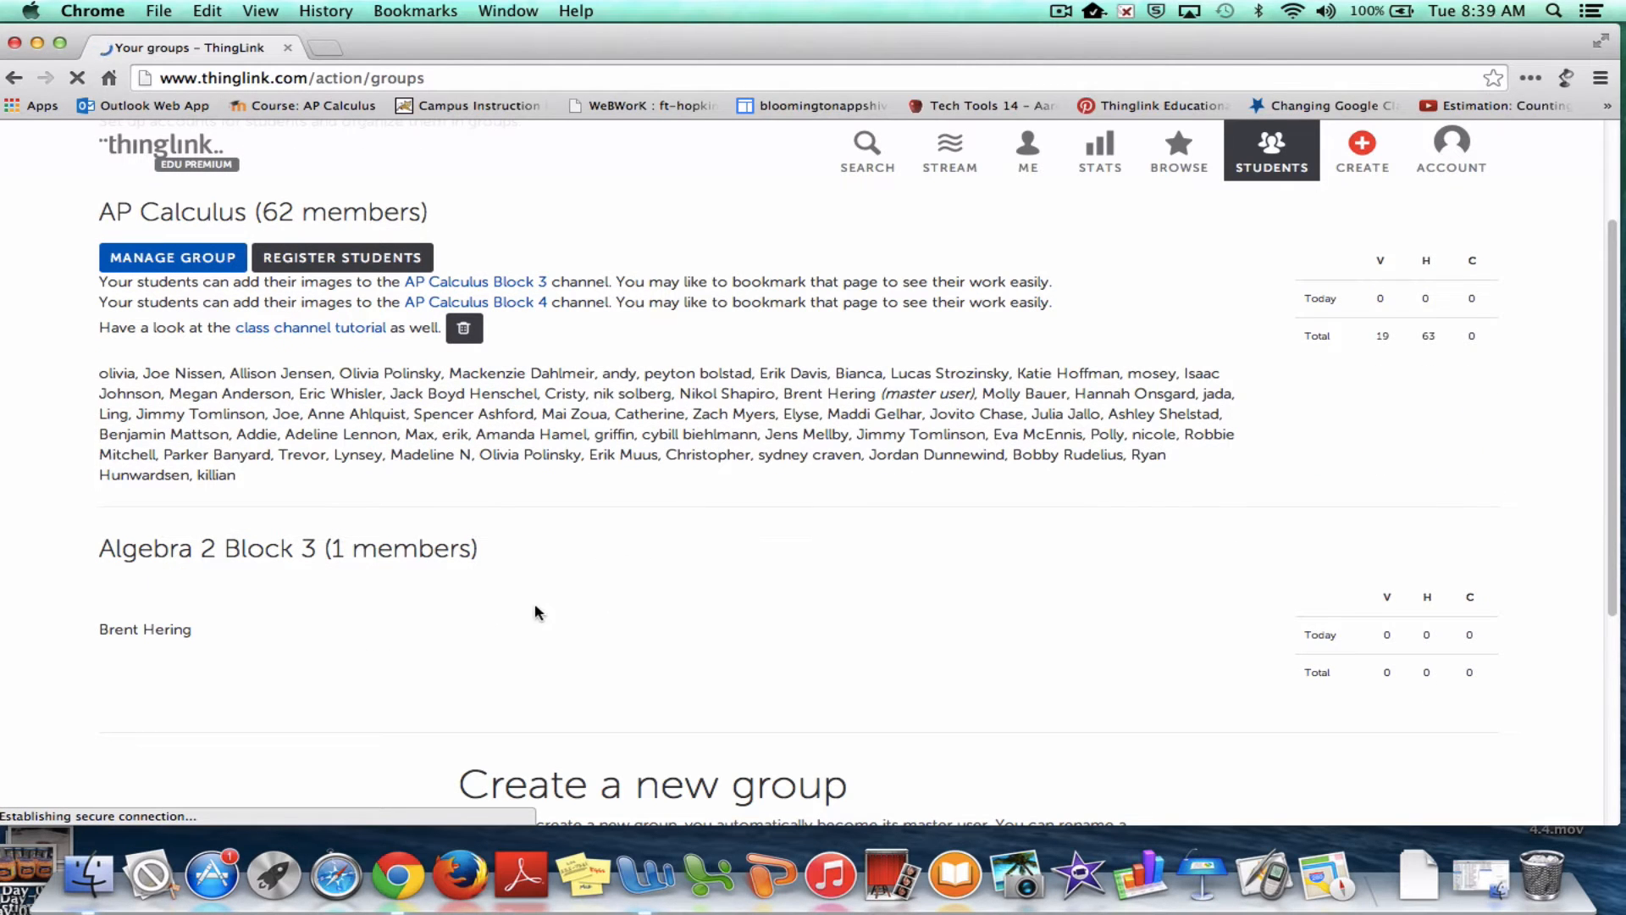
scroll(320, 644, down, 1)
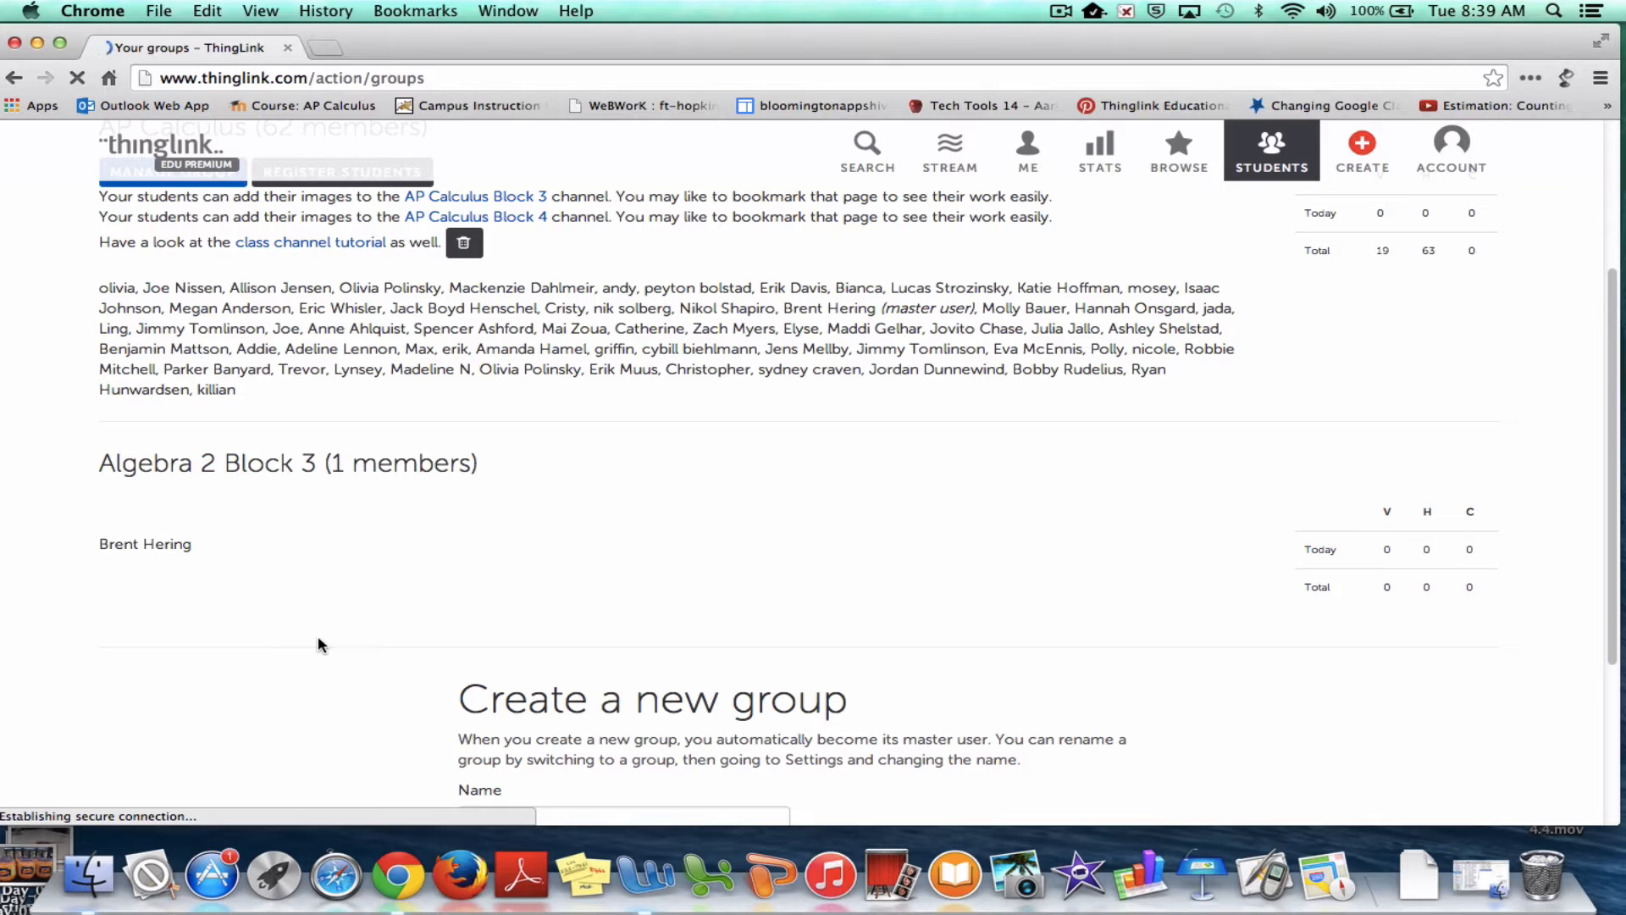
scroll(320, 644, down, 2)
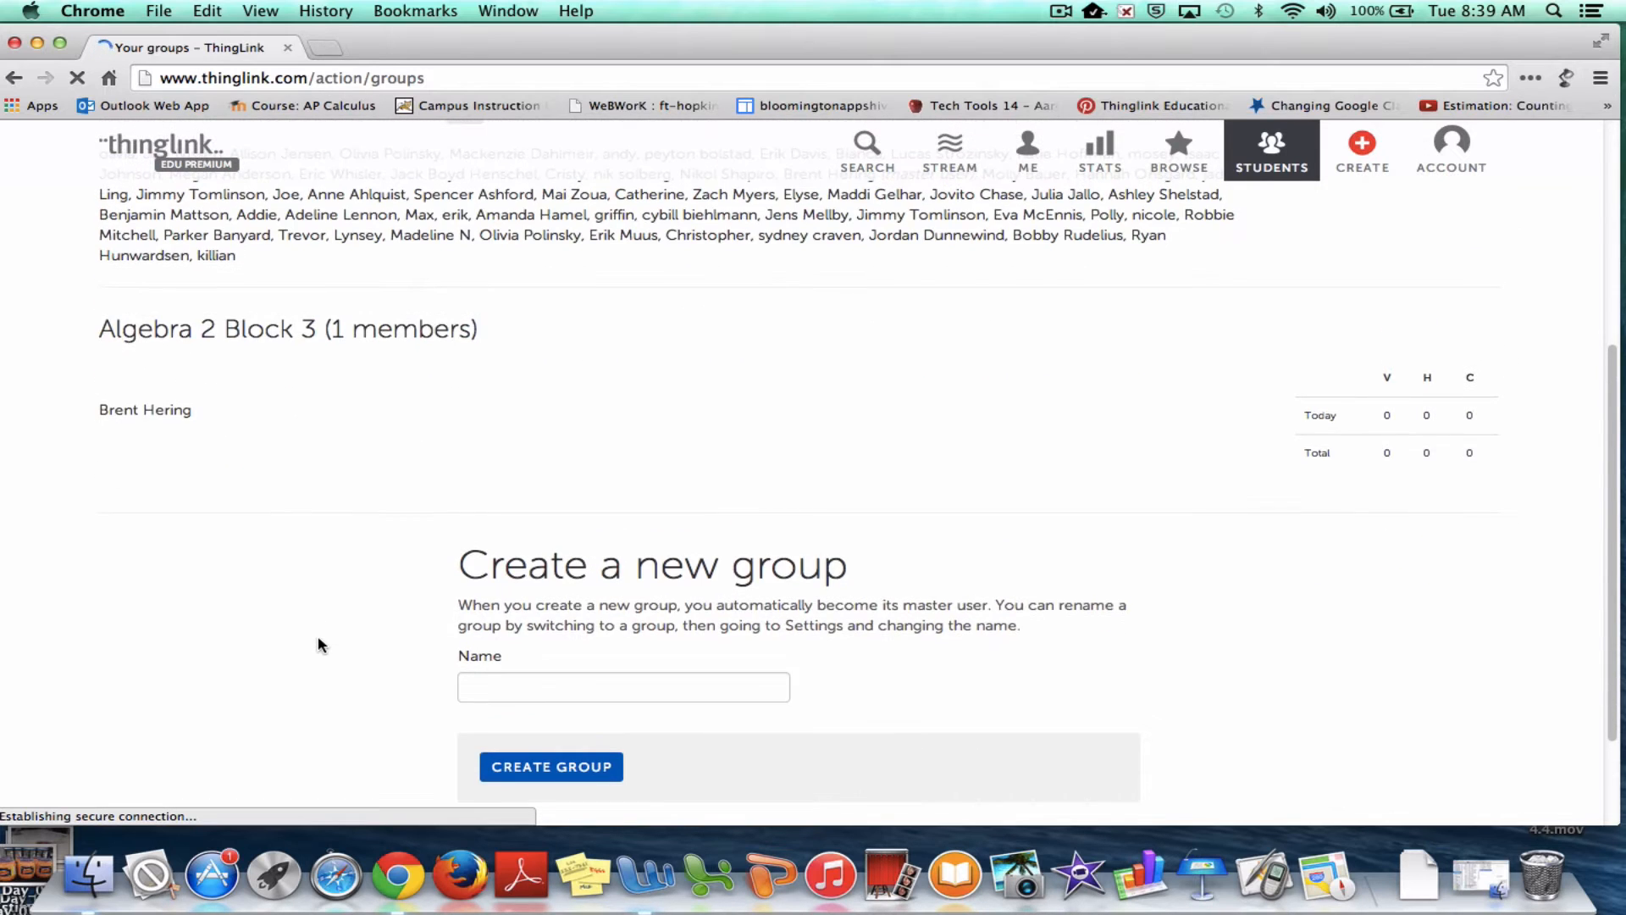
scroll(279, 601, up, 2)
scroll(360, 508, up, 1)
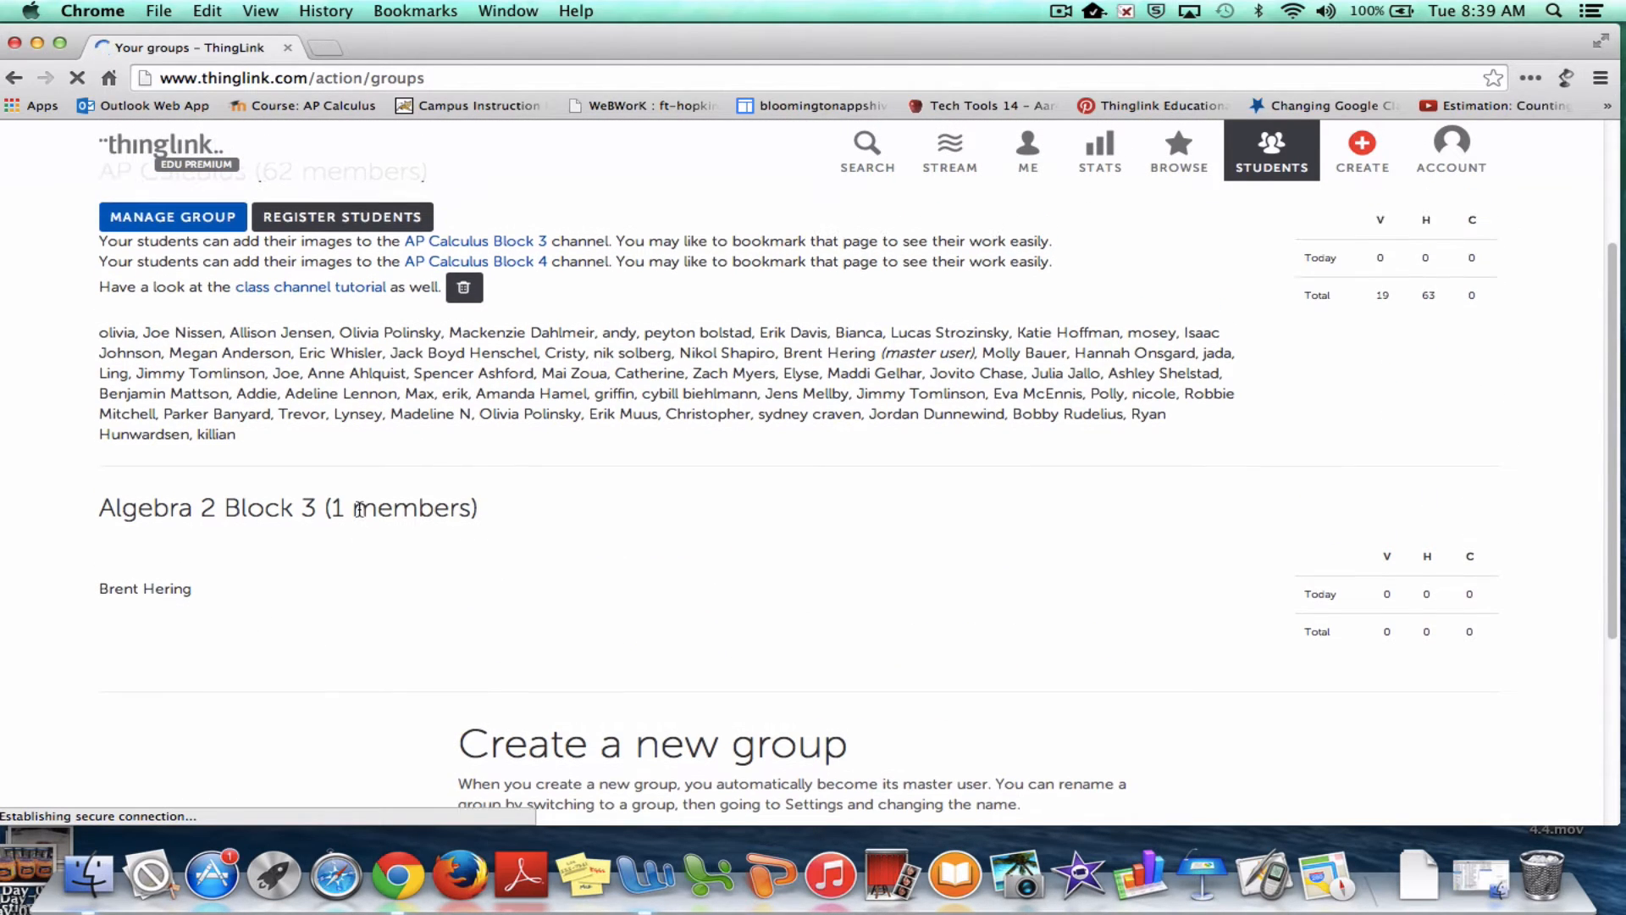
scroll(360, 509, up, 3)
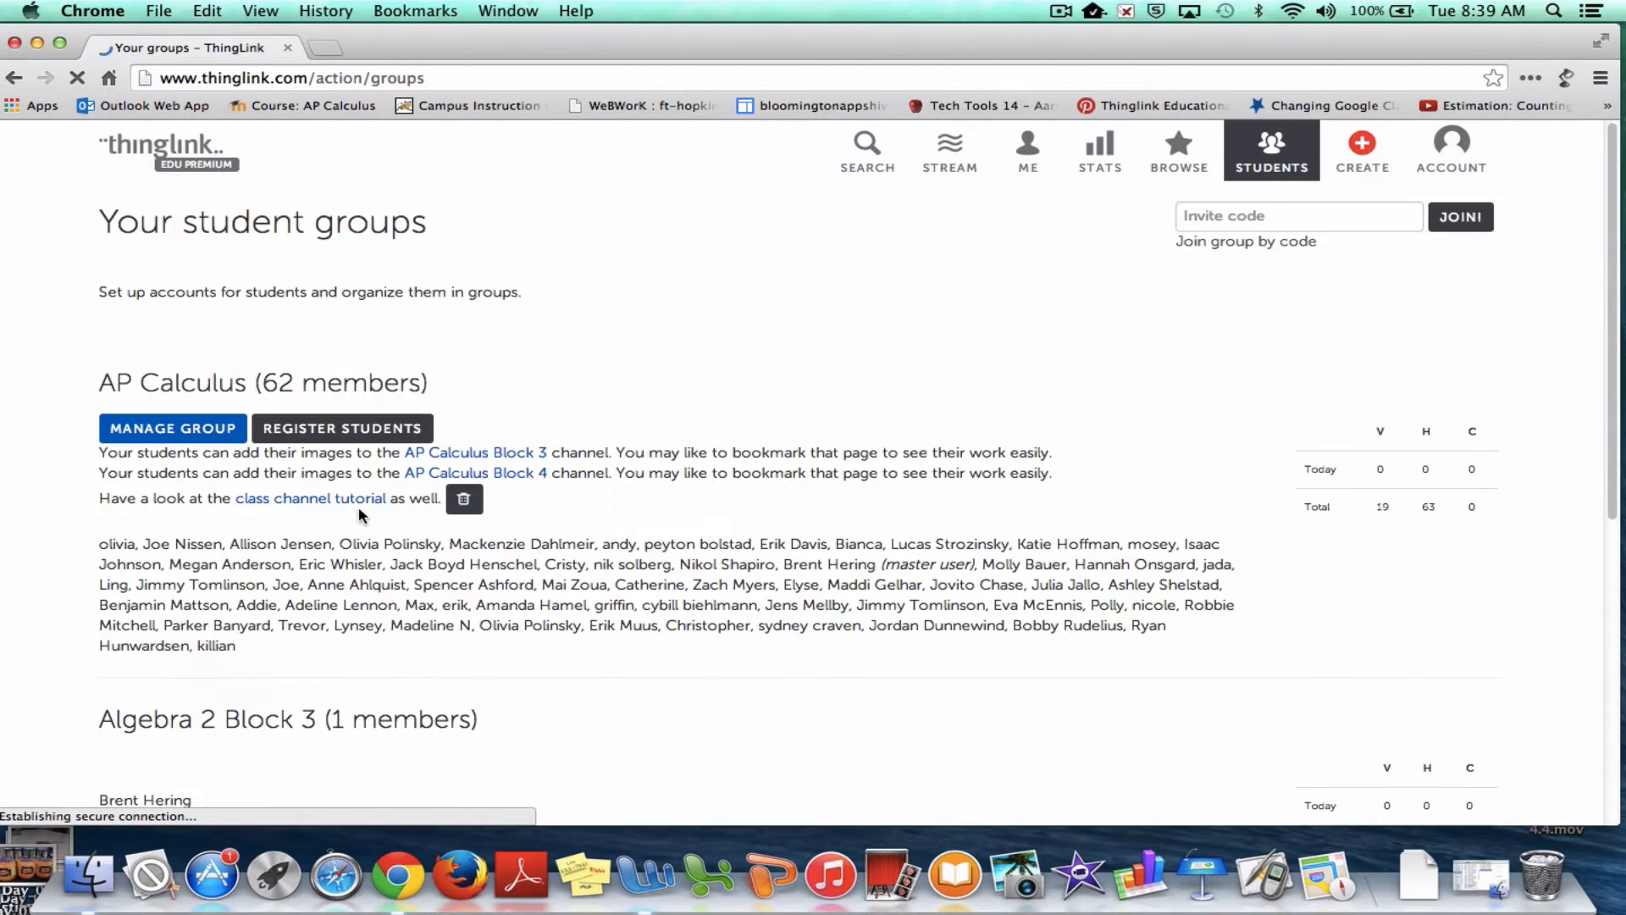
click(1218, 224)
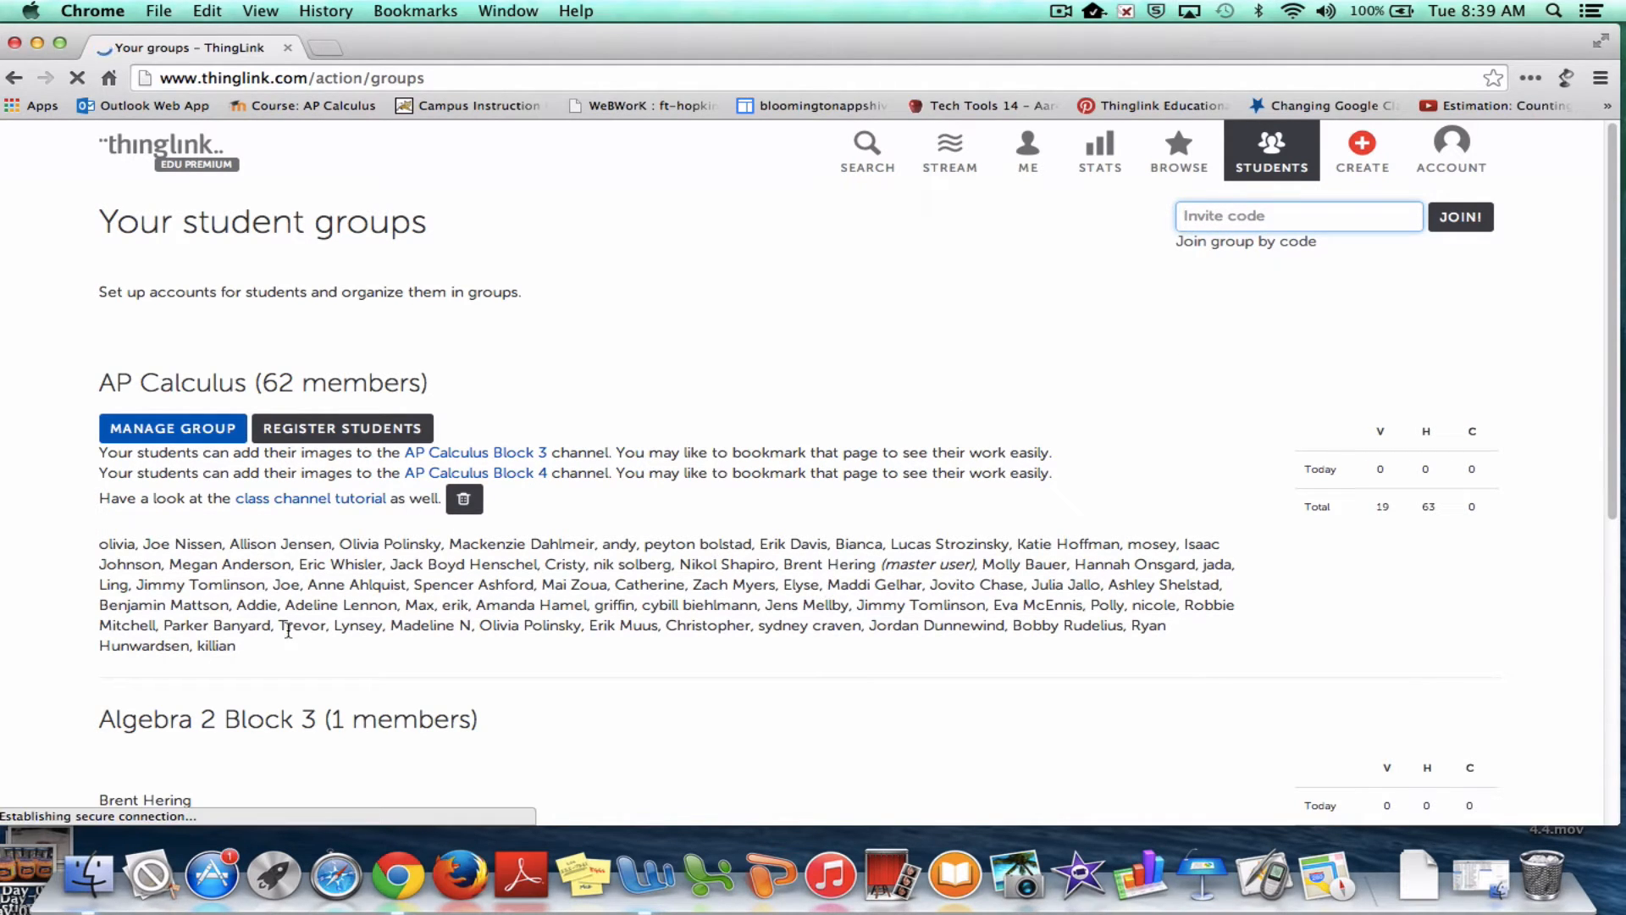
scroll(367, 708, down, 2)
scroll(366, 708, up, 2)
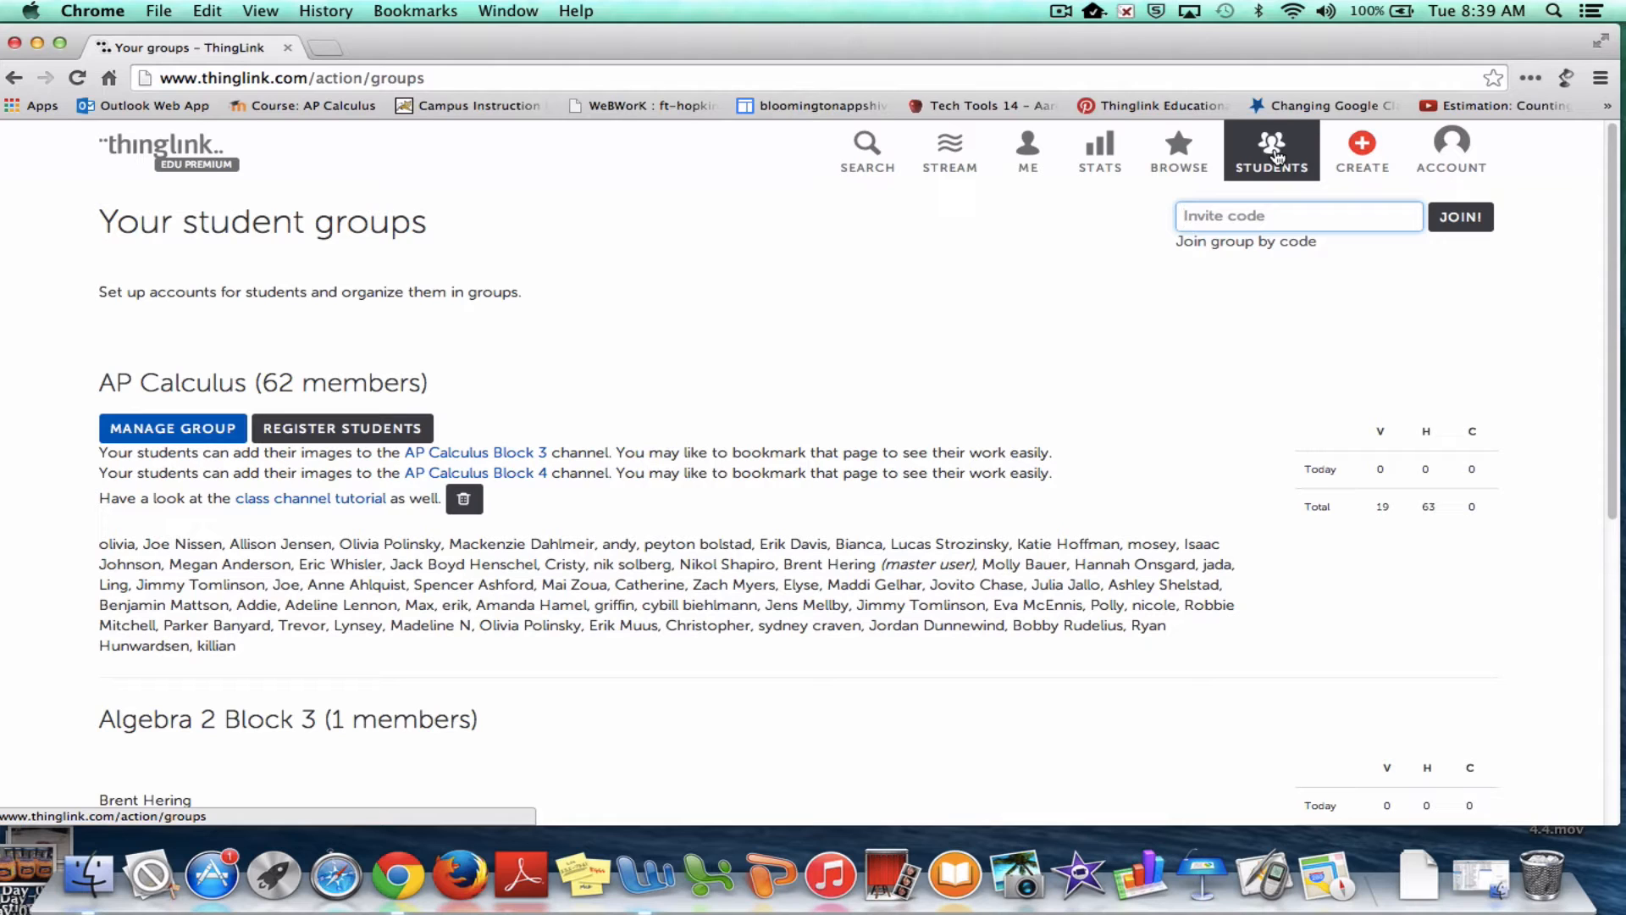
Log in as the Algebra 2 Block 3 group and view its empty Channels tab
click(1453, 149)
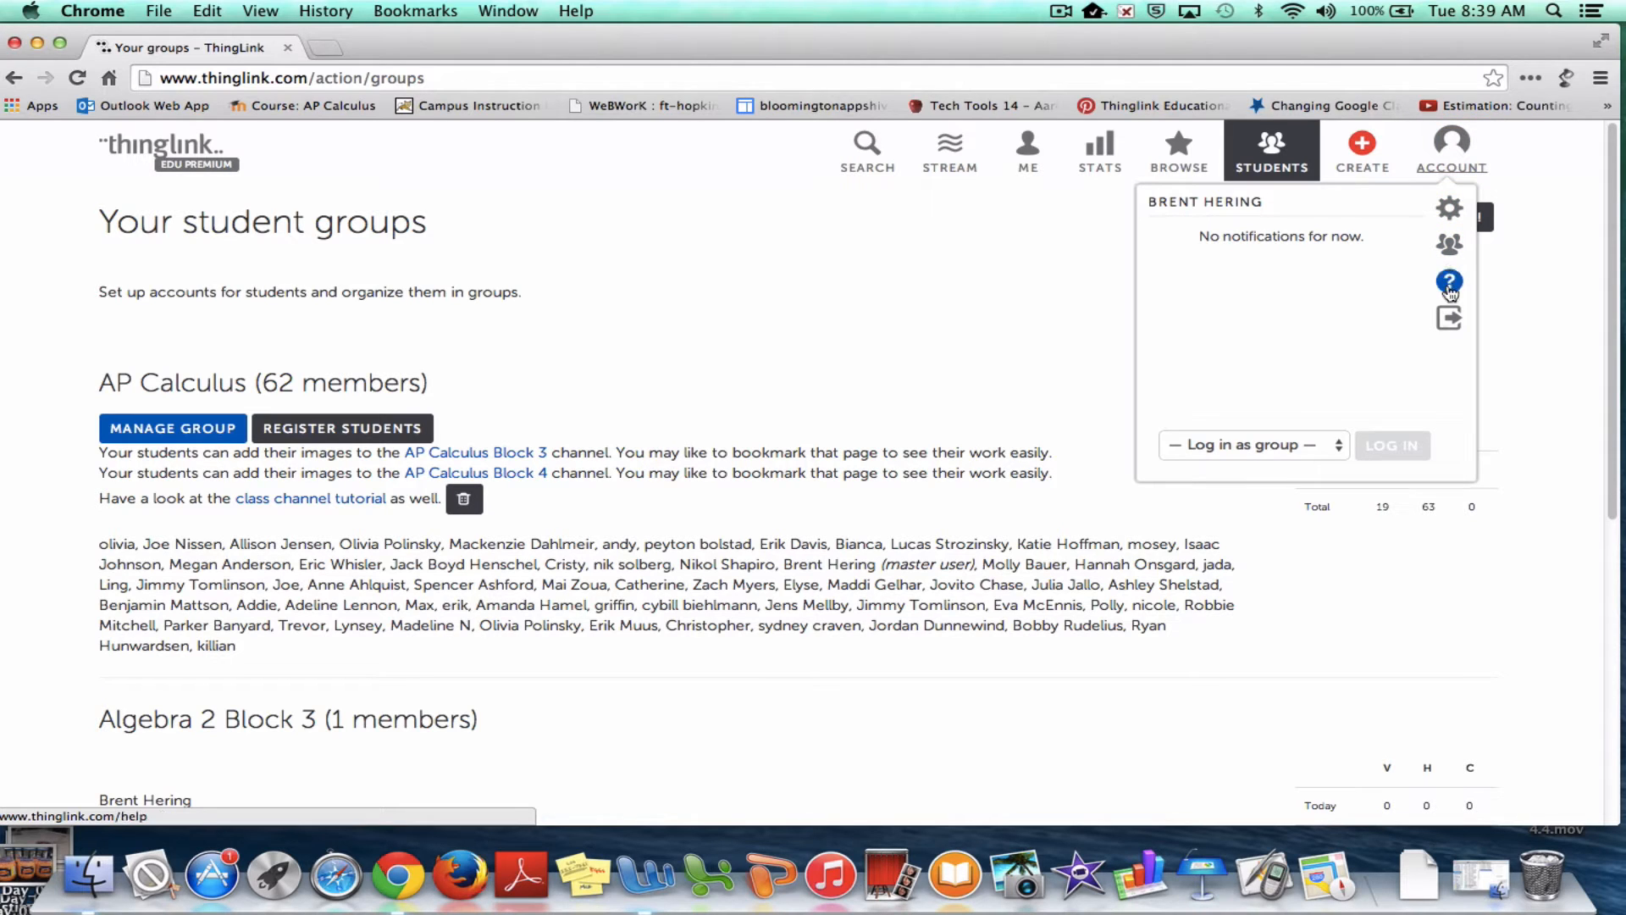
click(1328, 447)
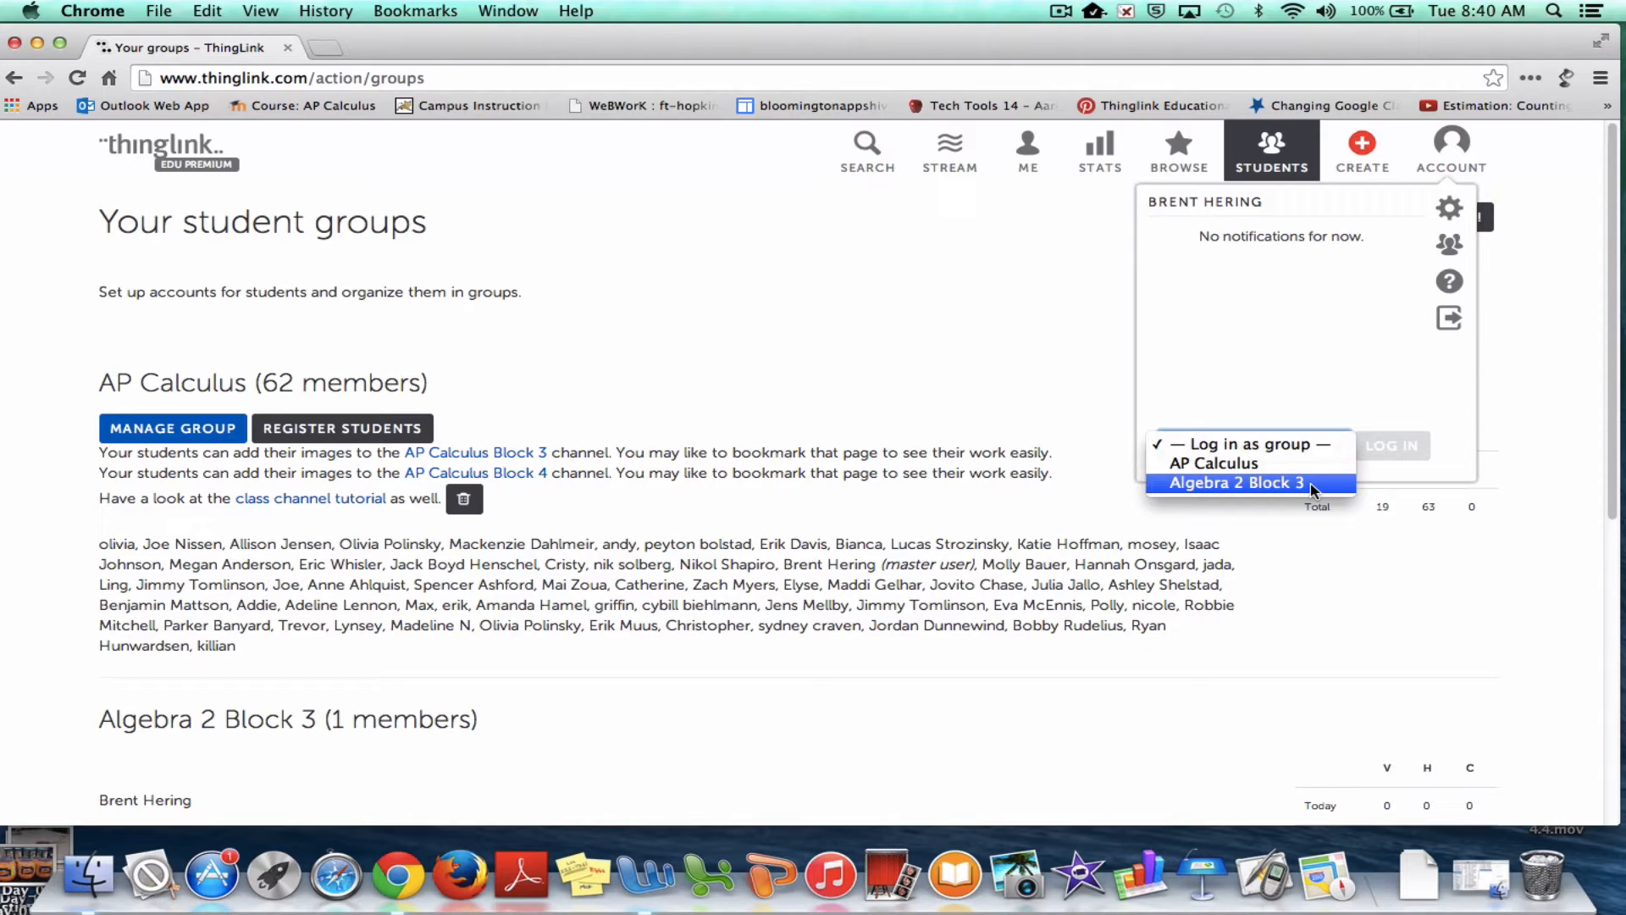
click(1247, 485)
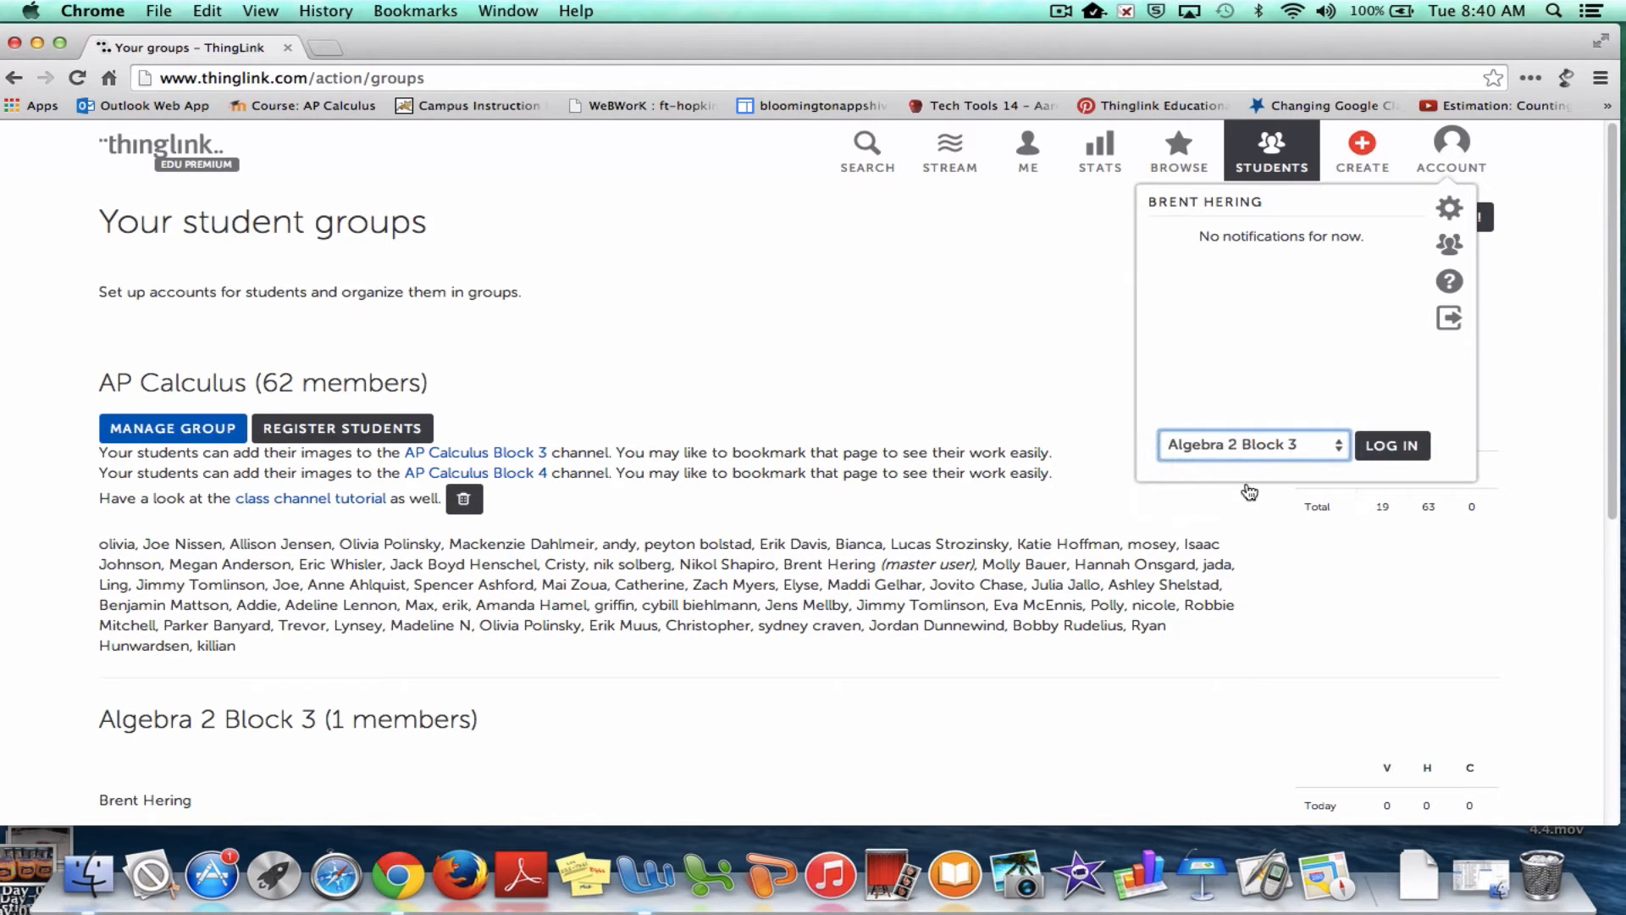
click(1393, 447)
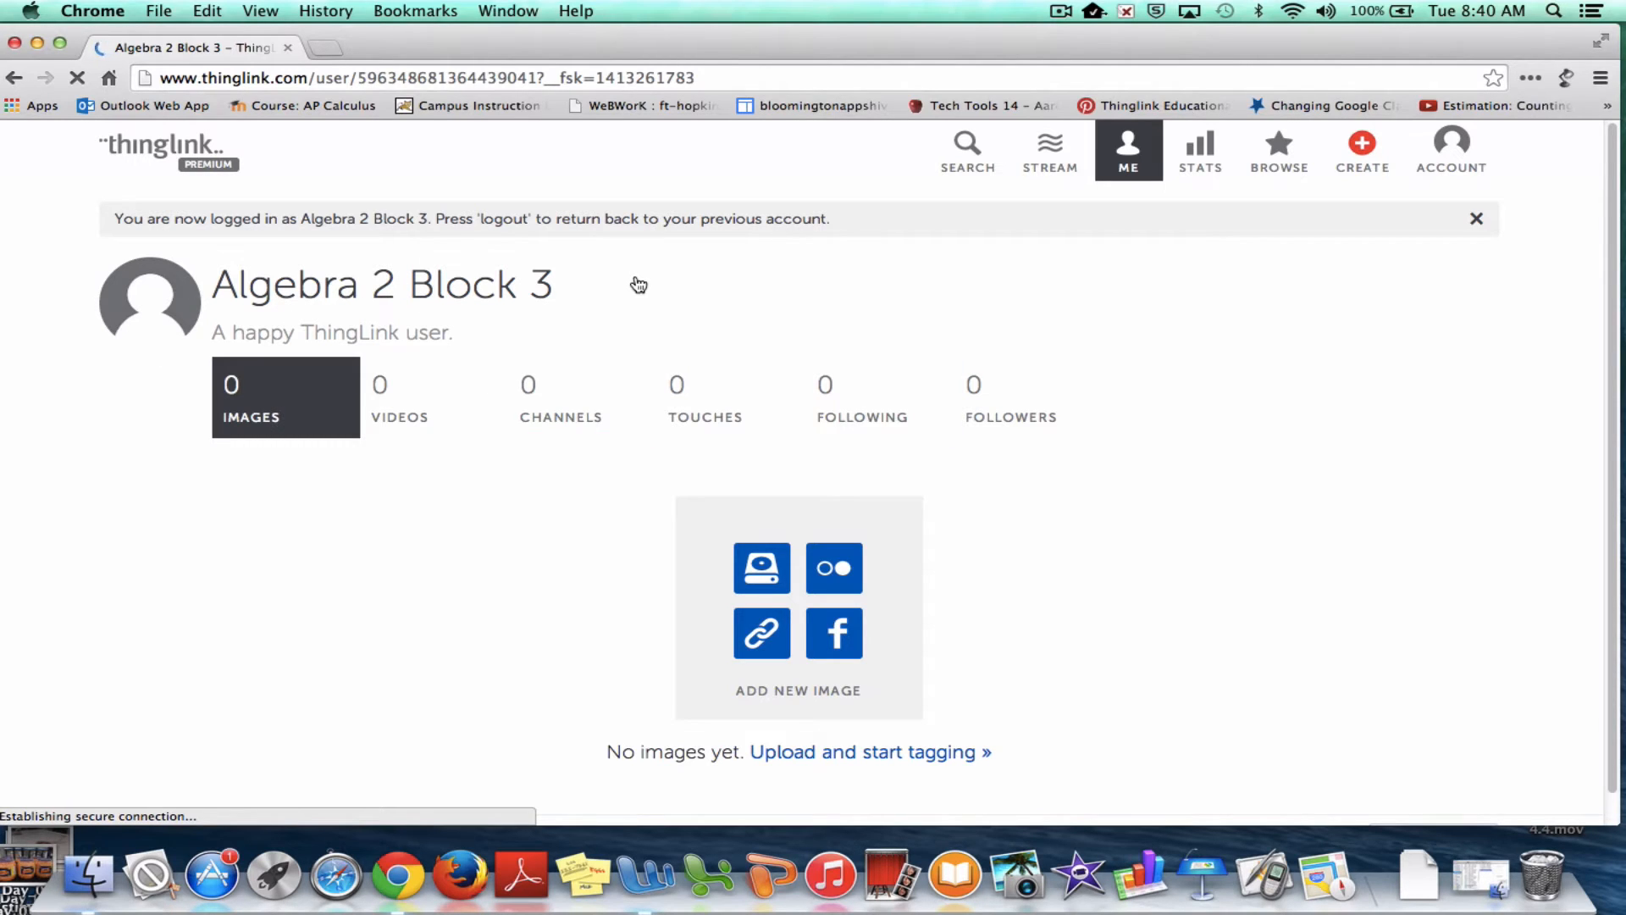
click(555, 404)
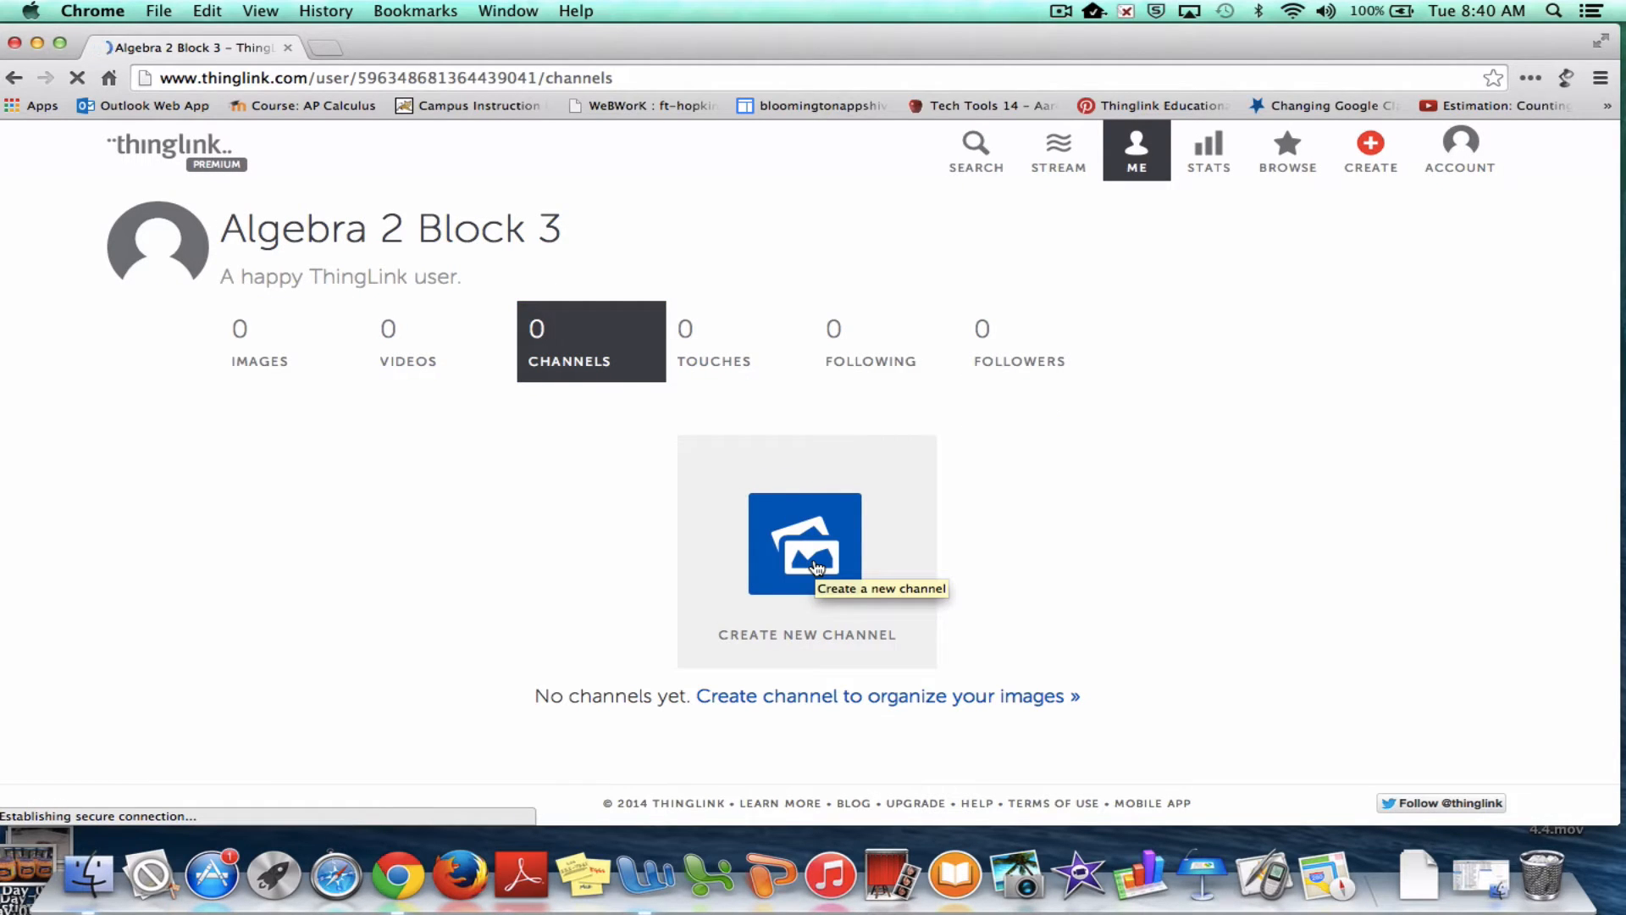
Create two channels titled Linear Equations and Functions
click(817, 567)
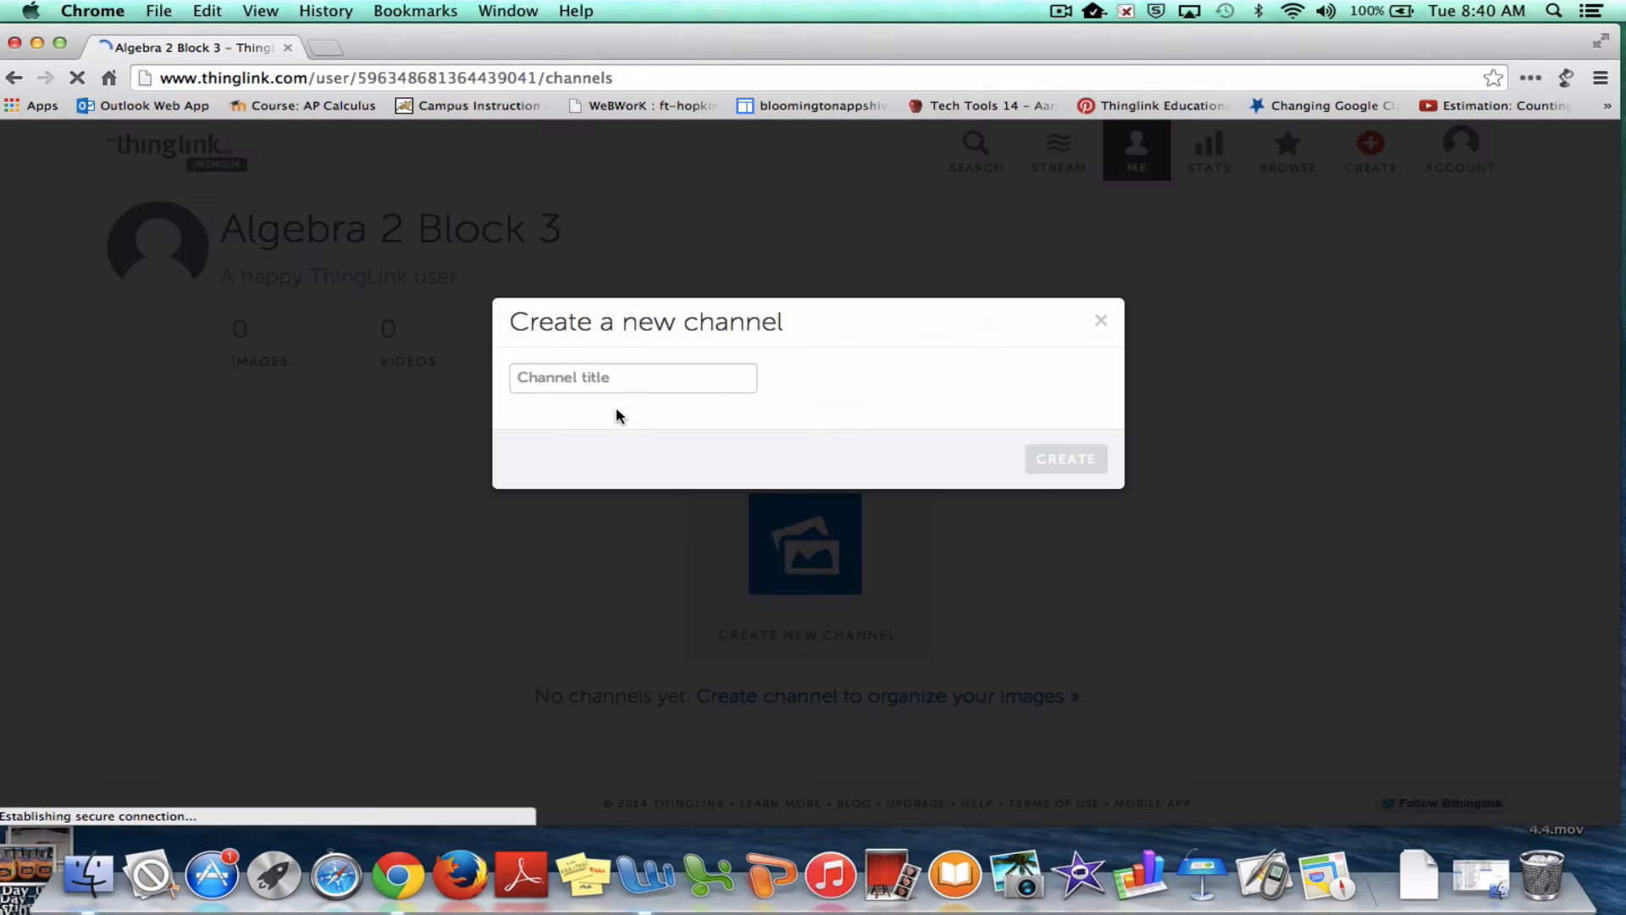
click(612, 379)
text(Linea)
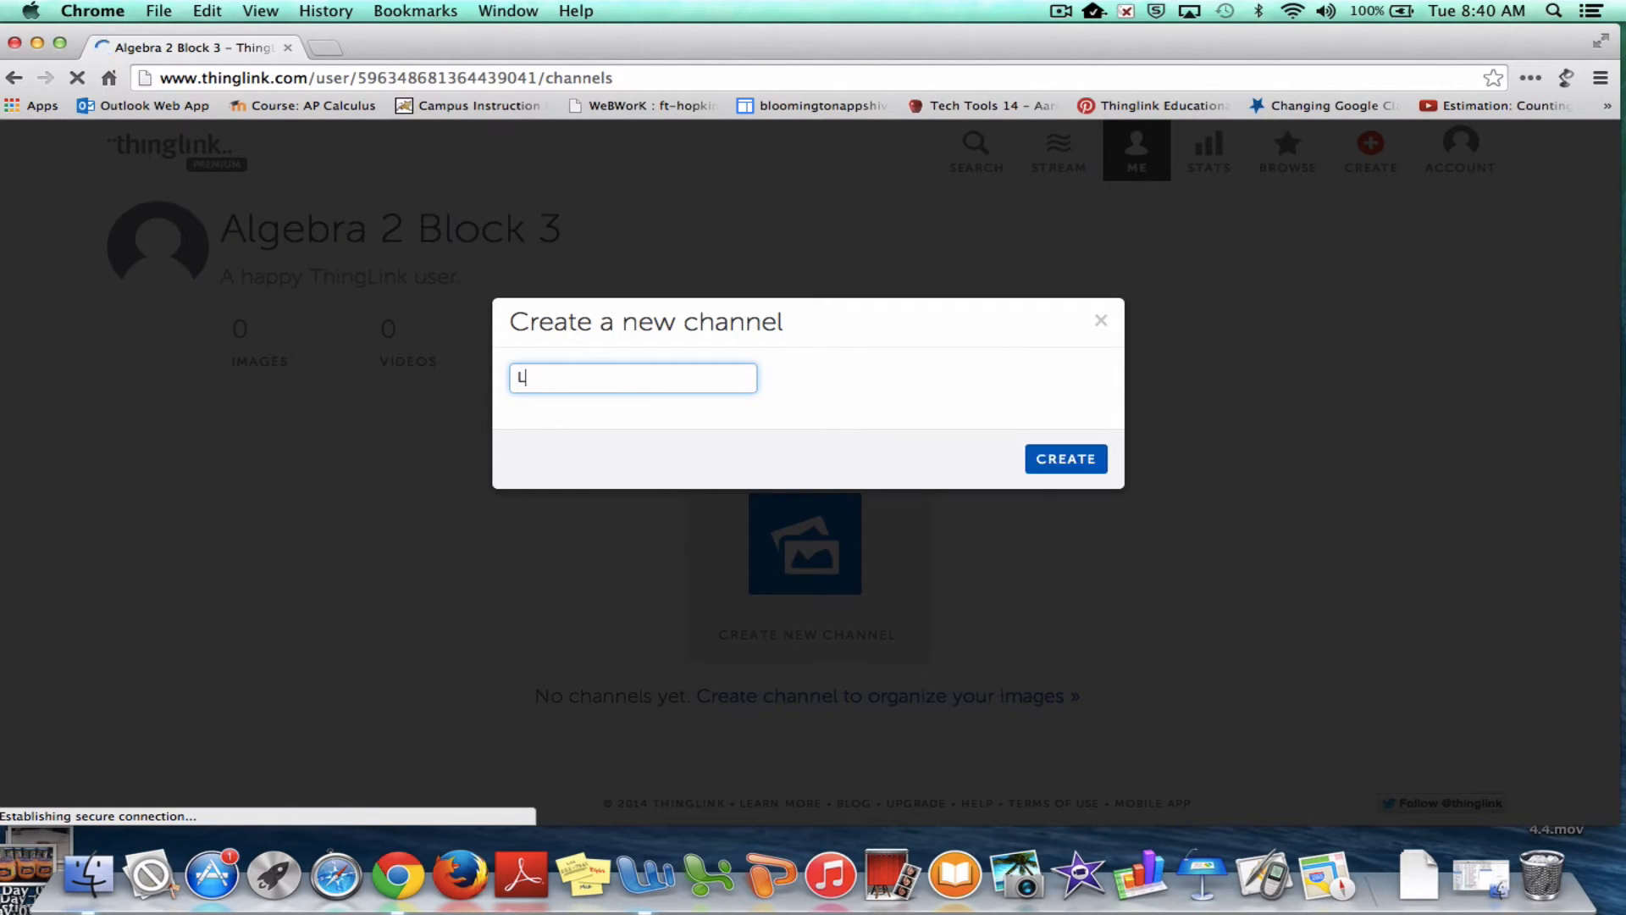
text(r Equations)
click(1076, 471)
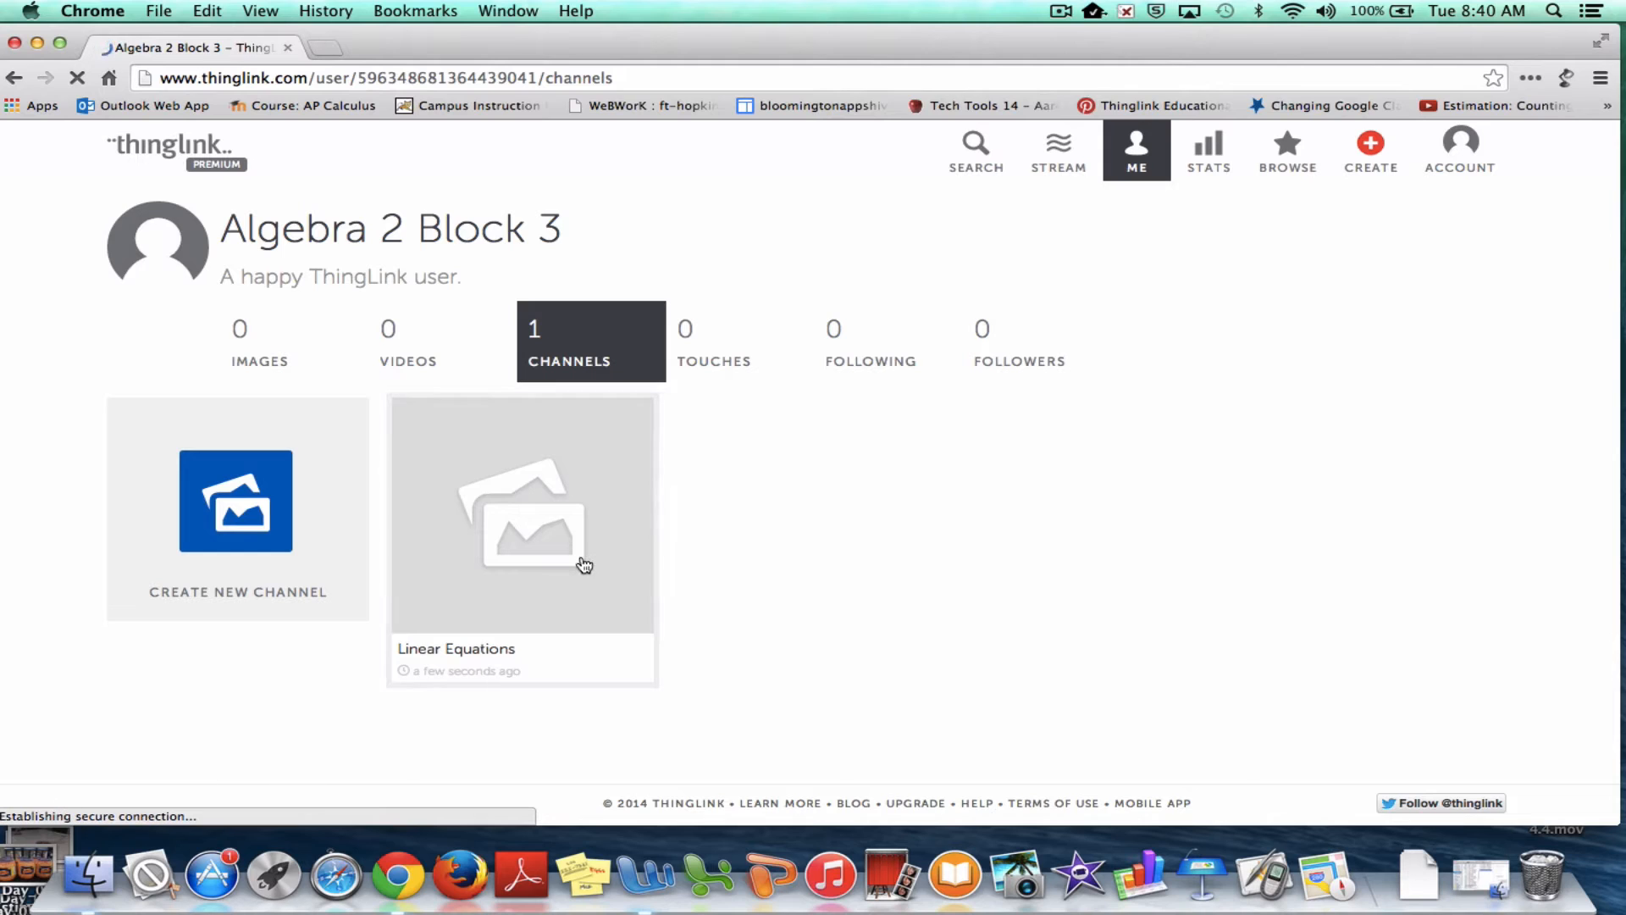
click(255, 546)
click(574, 377)
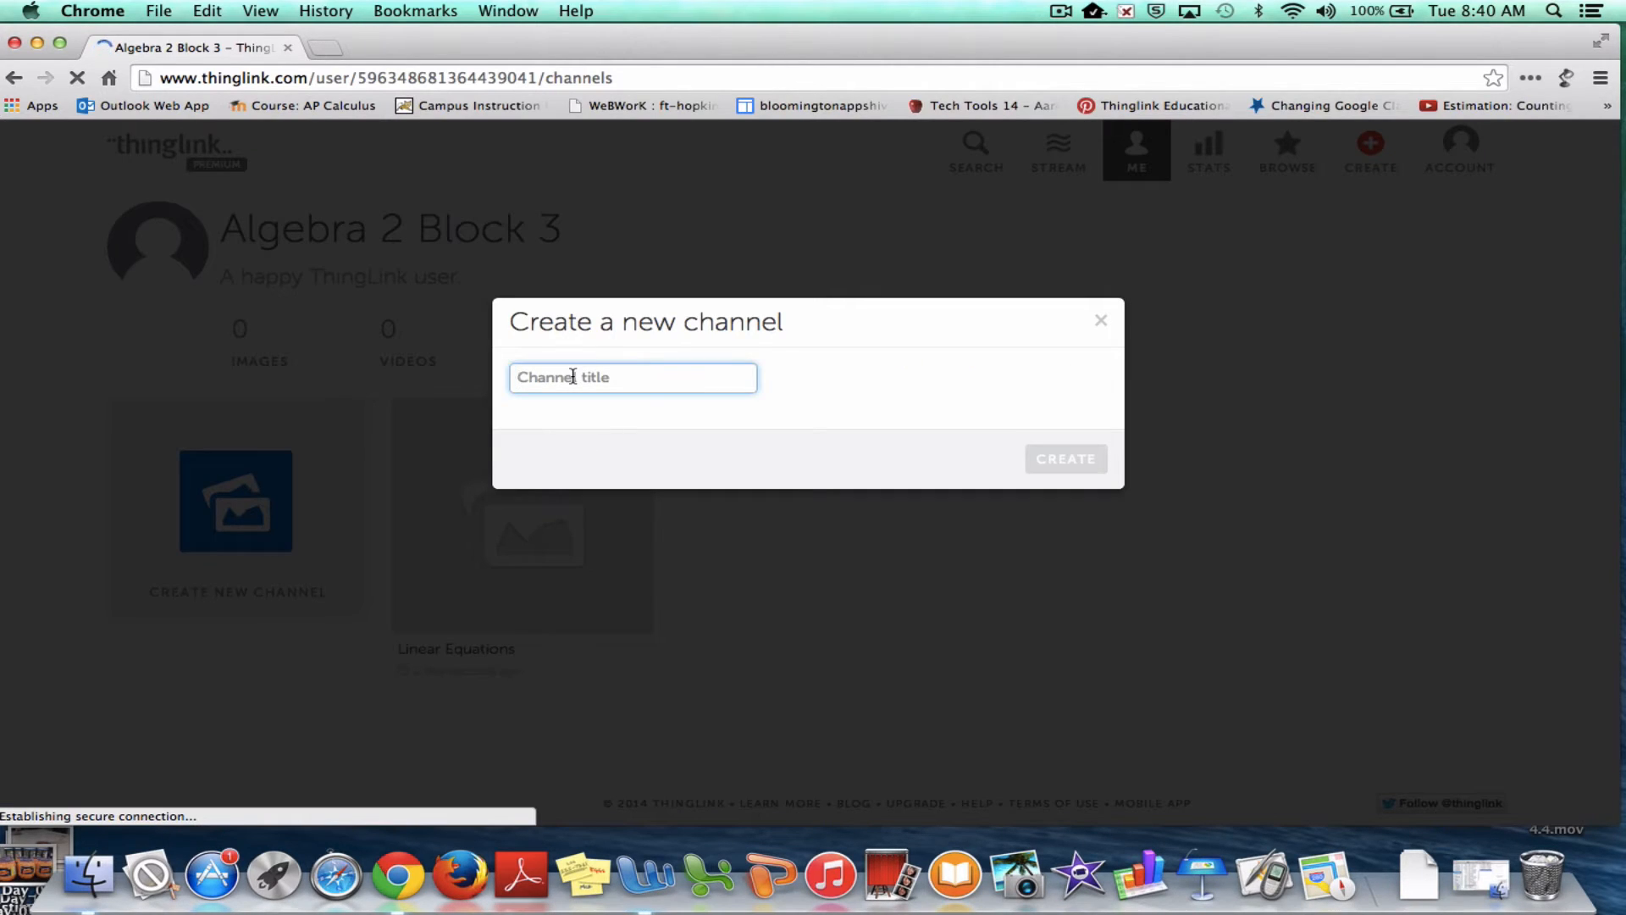
text(Functions)
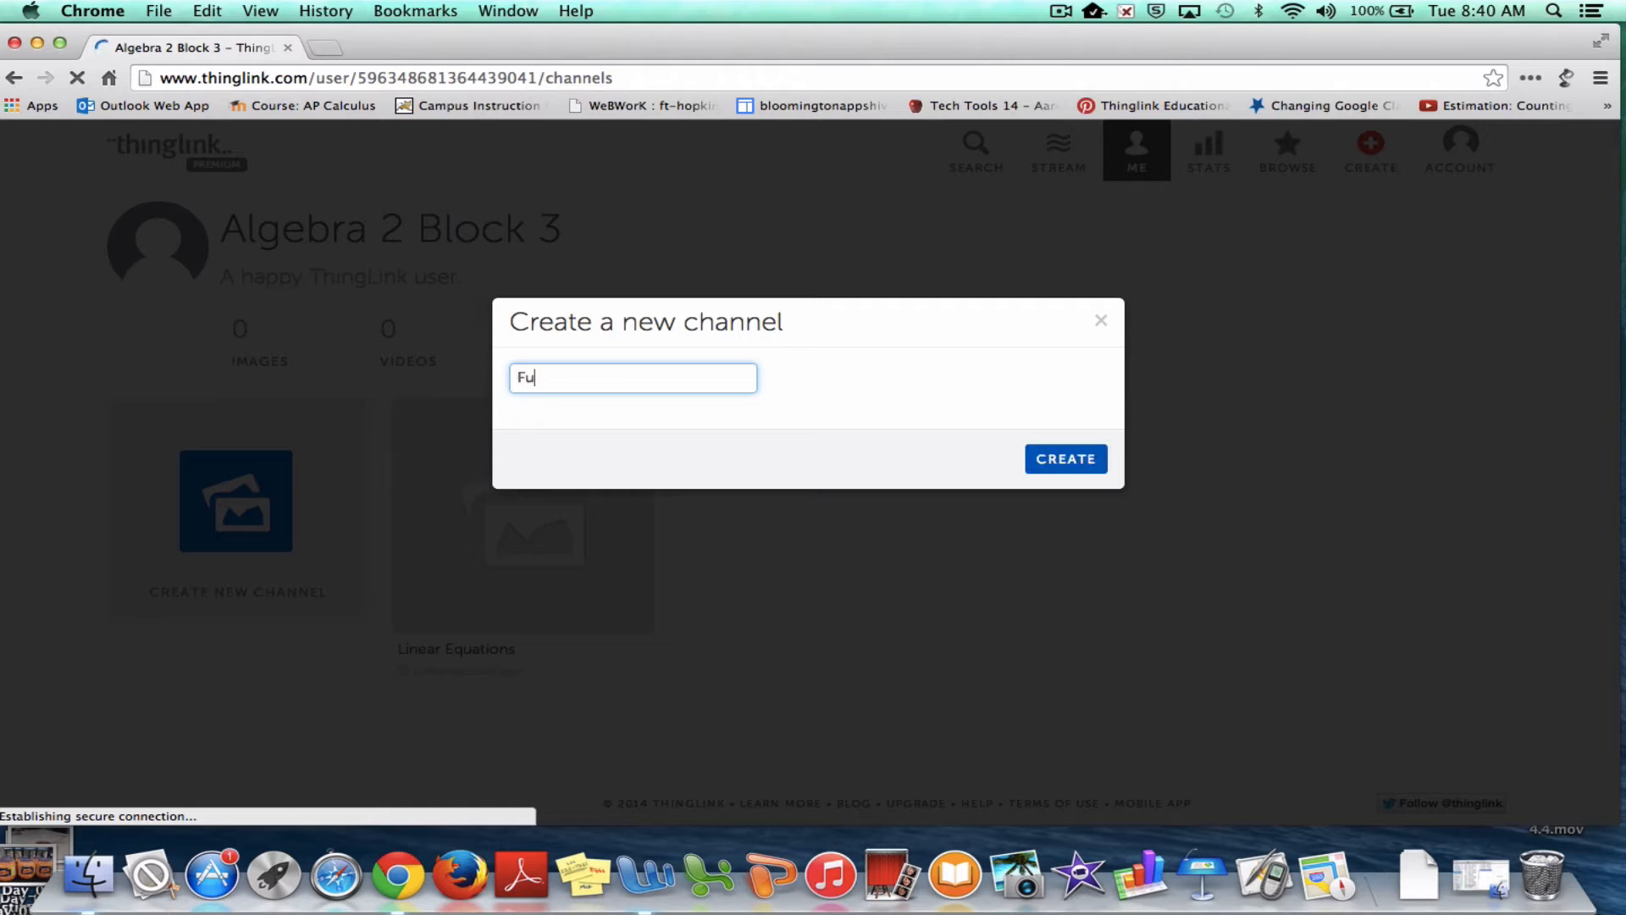
click(1055, 455)
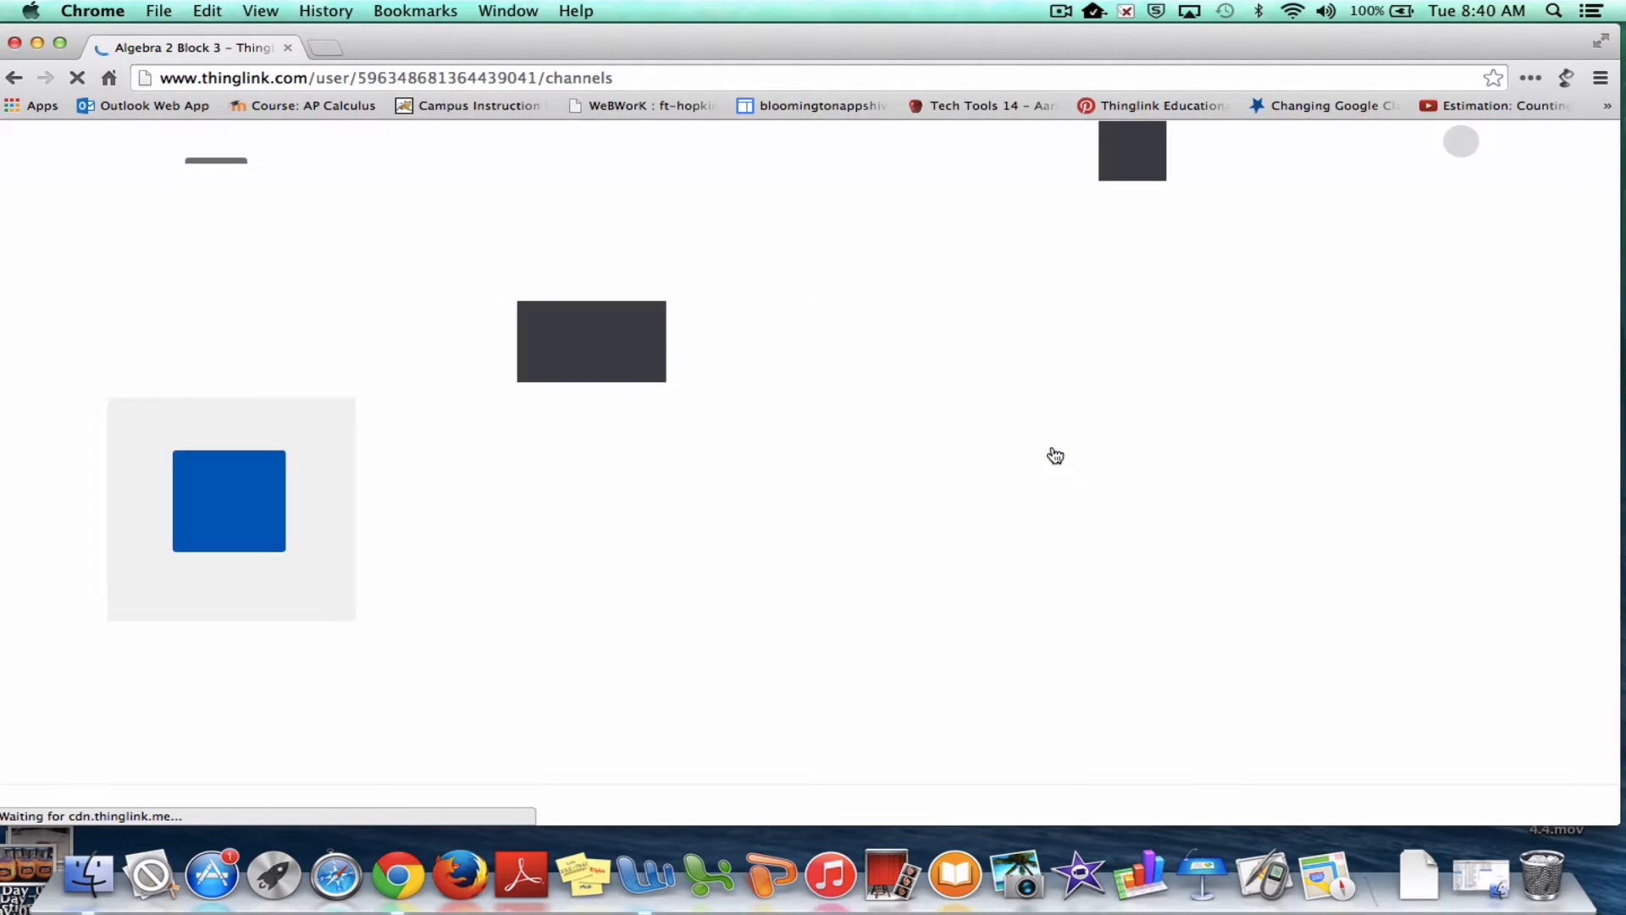
Create a third channel titled Quadratics, then open the Linear Equations channel
click(260, 518)
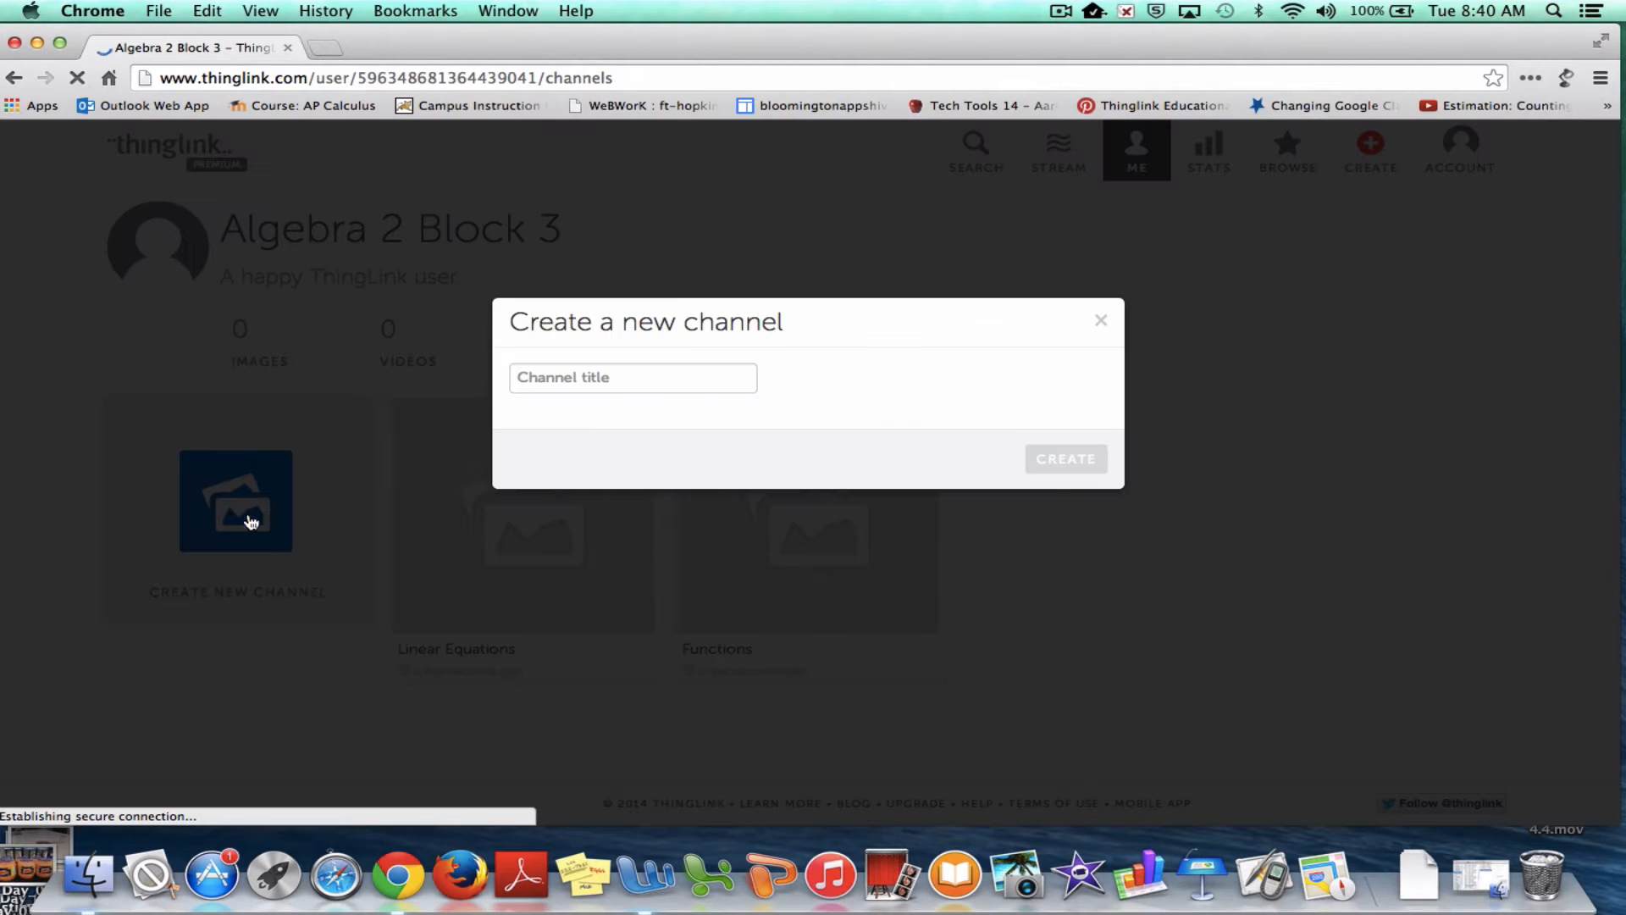
click(686, 381)
text(Quadrativ)
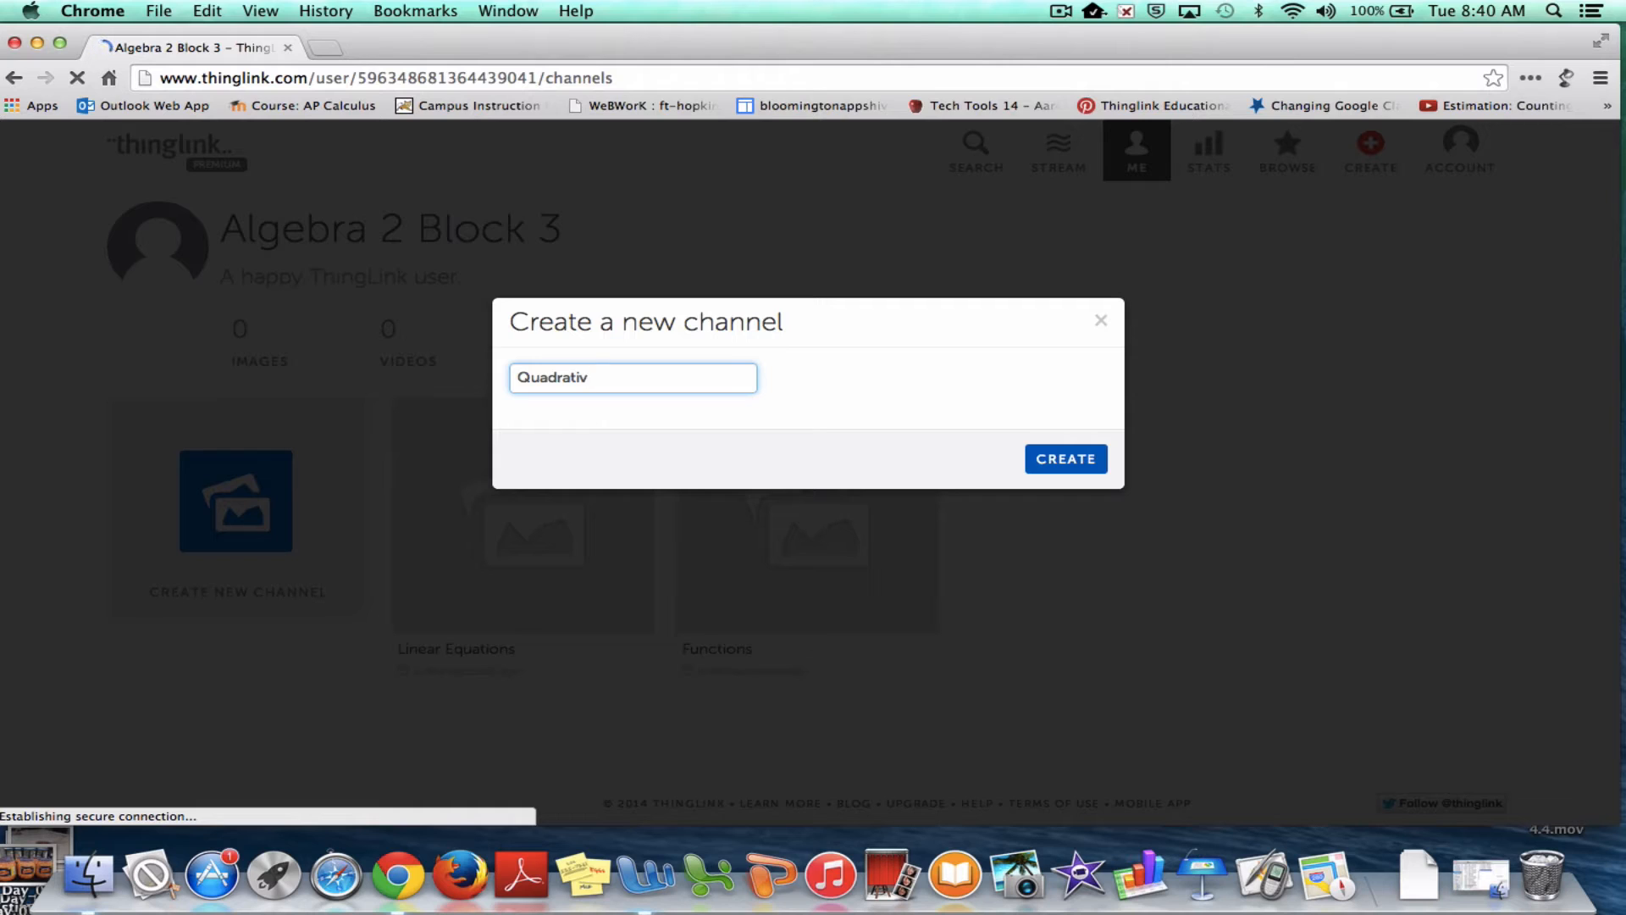
key(BackSpace)
text(cs)
click(1083, 466)
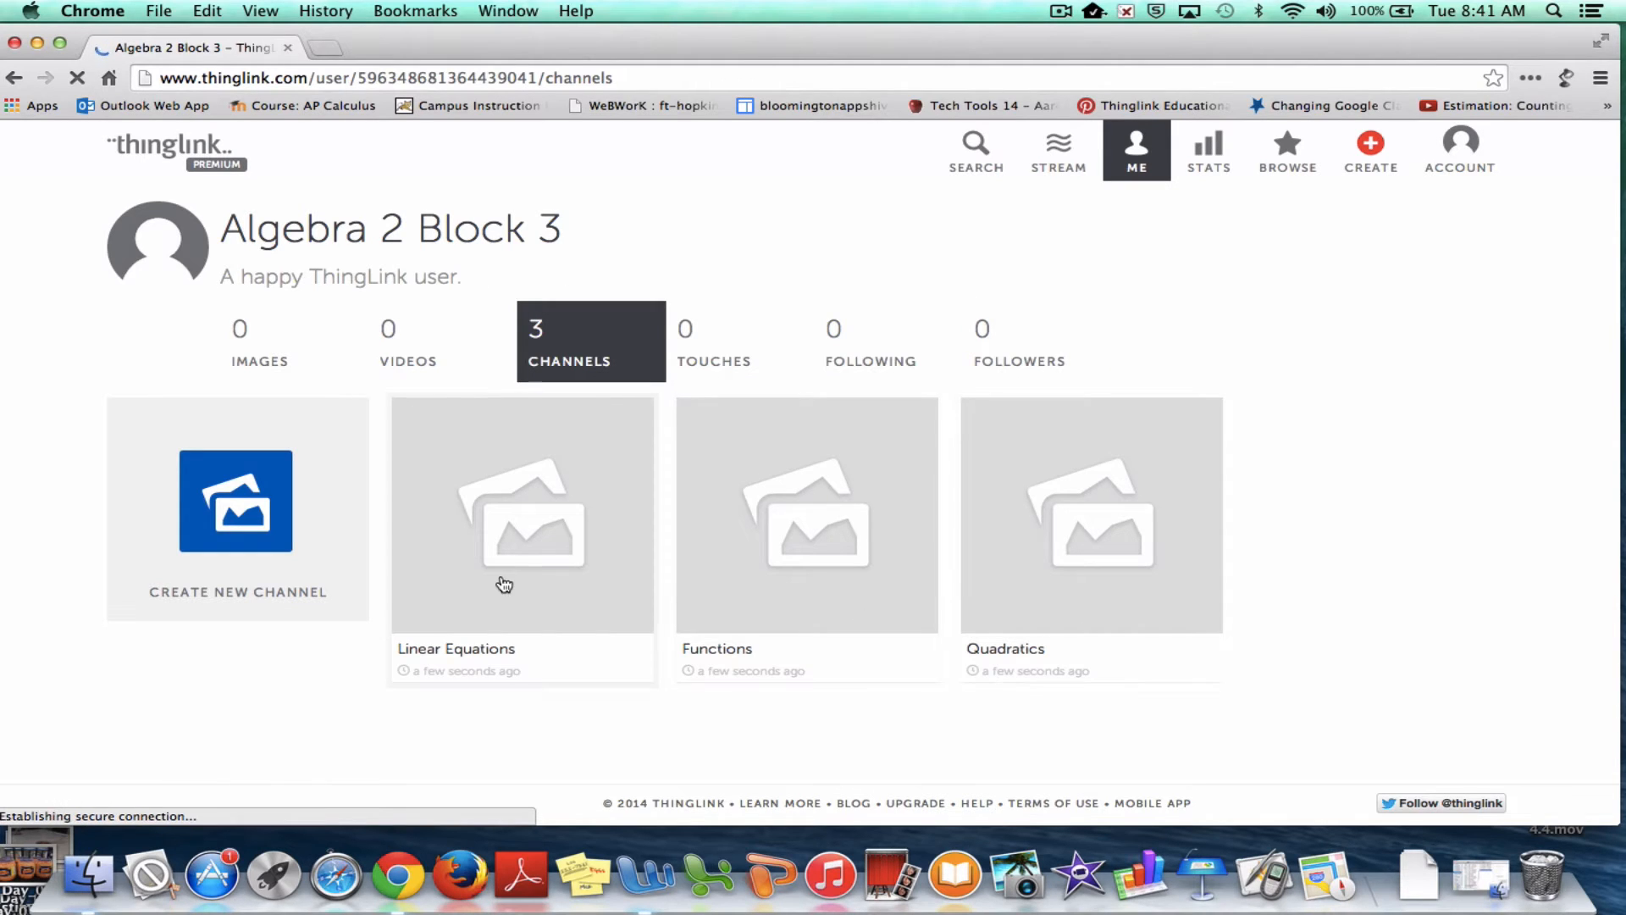
click(537, 526)
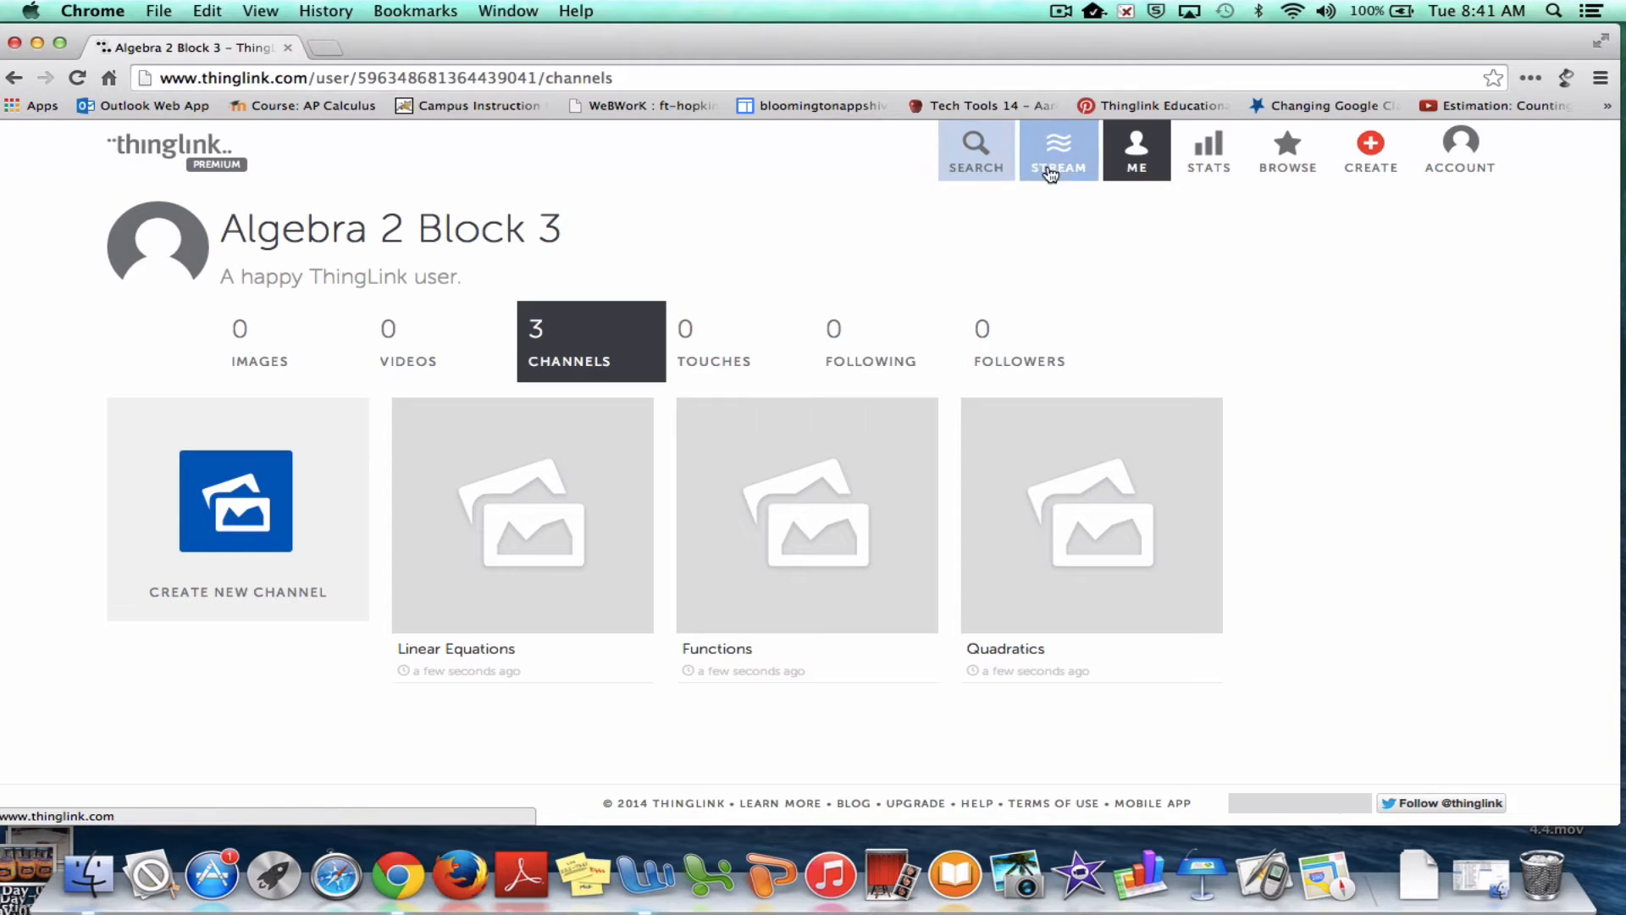
Review the group account's Images and Channels tabs, then open the account menu to log out
click(1147, 169)
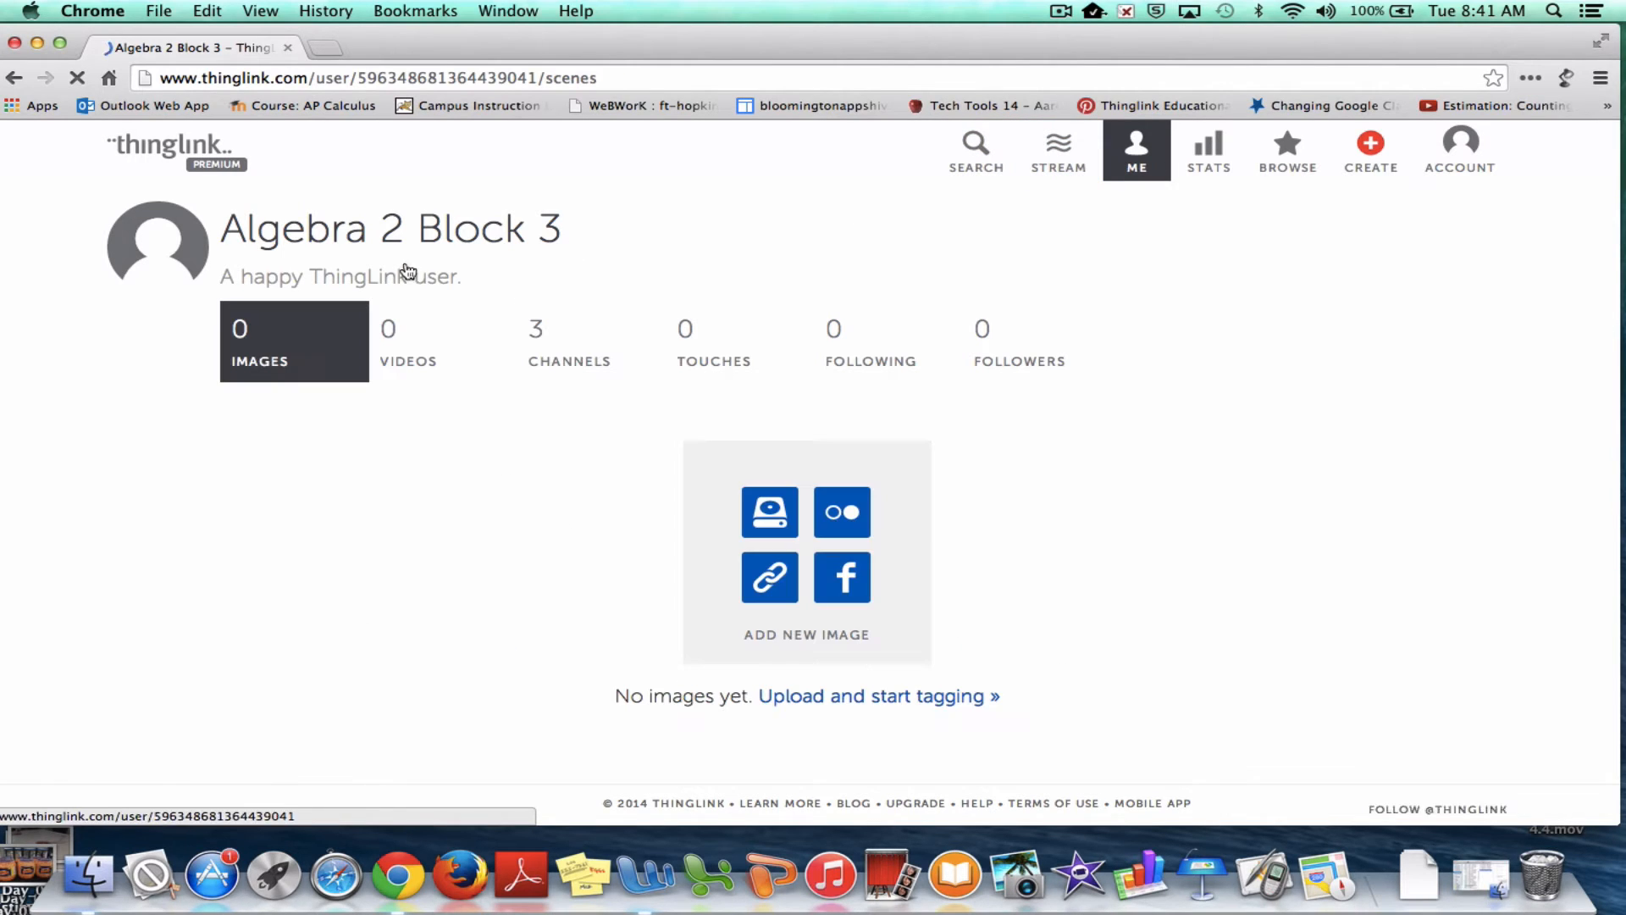
click(557, 339)
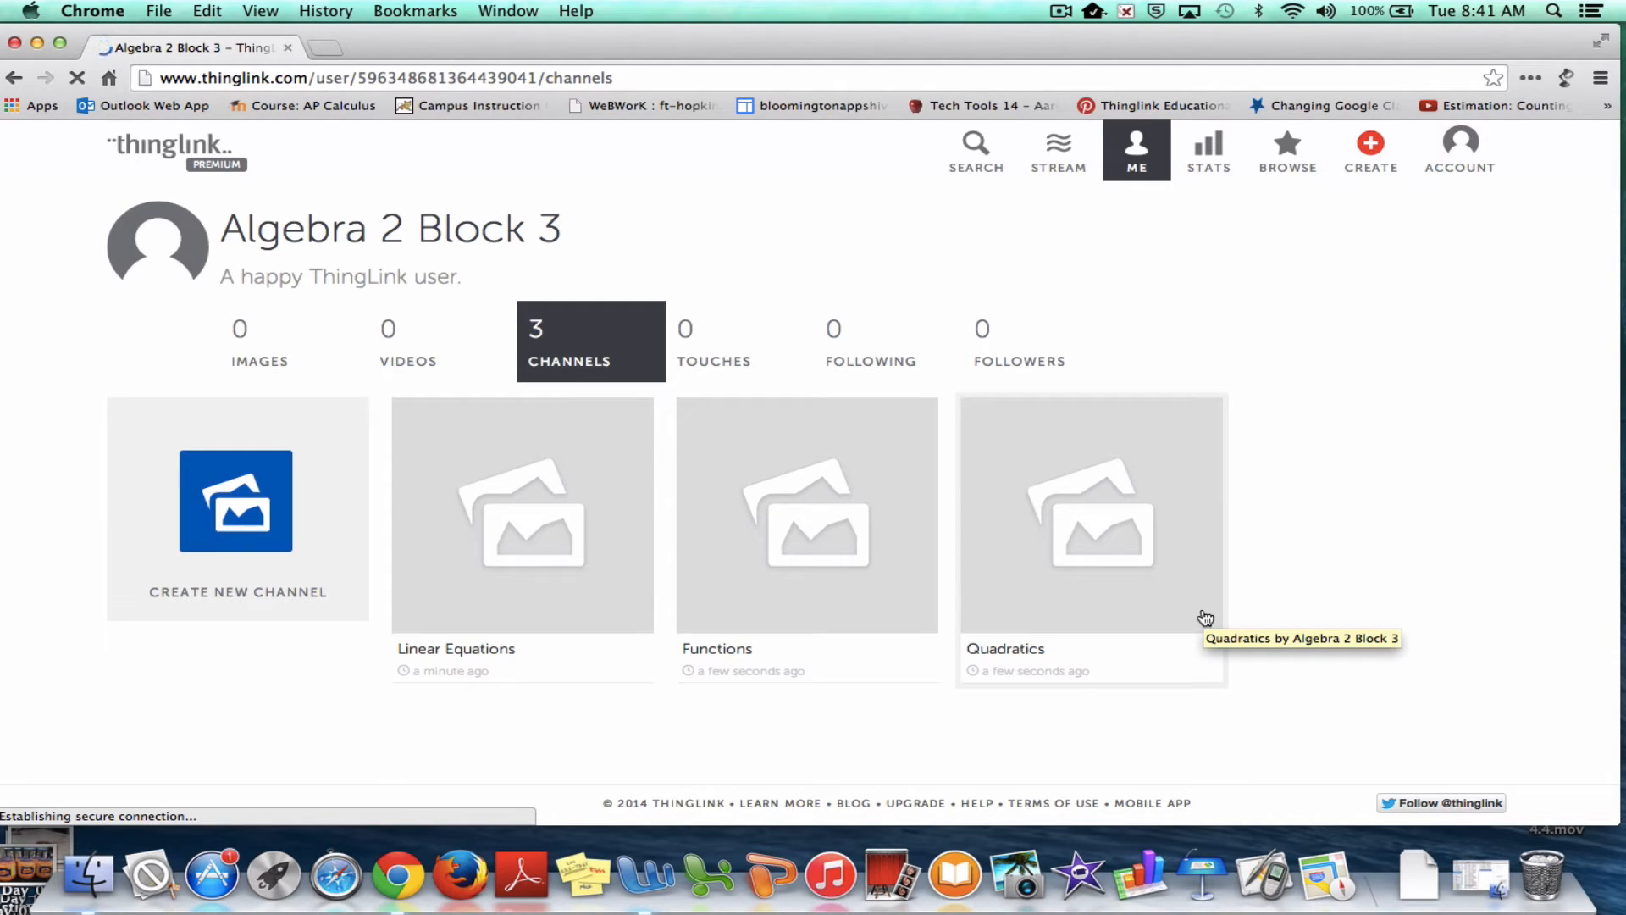
click(1467, 157)
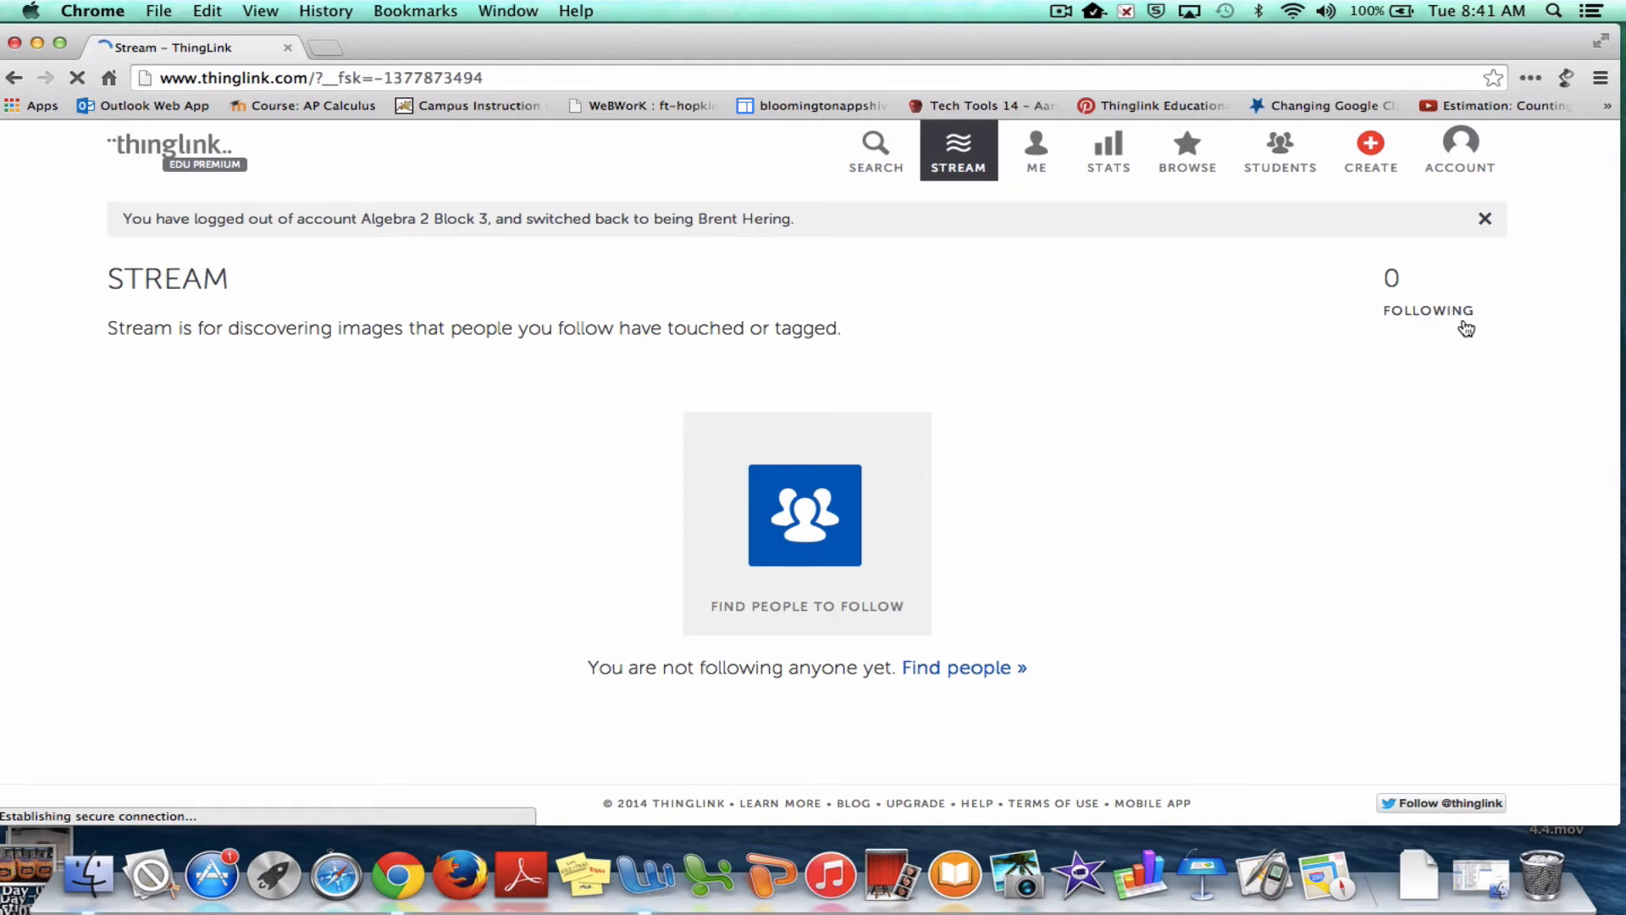
click(1037, 161)
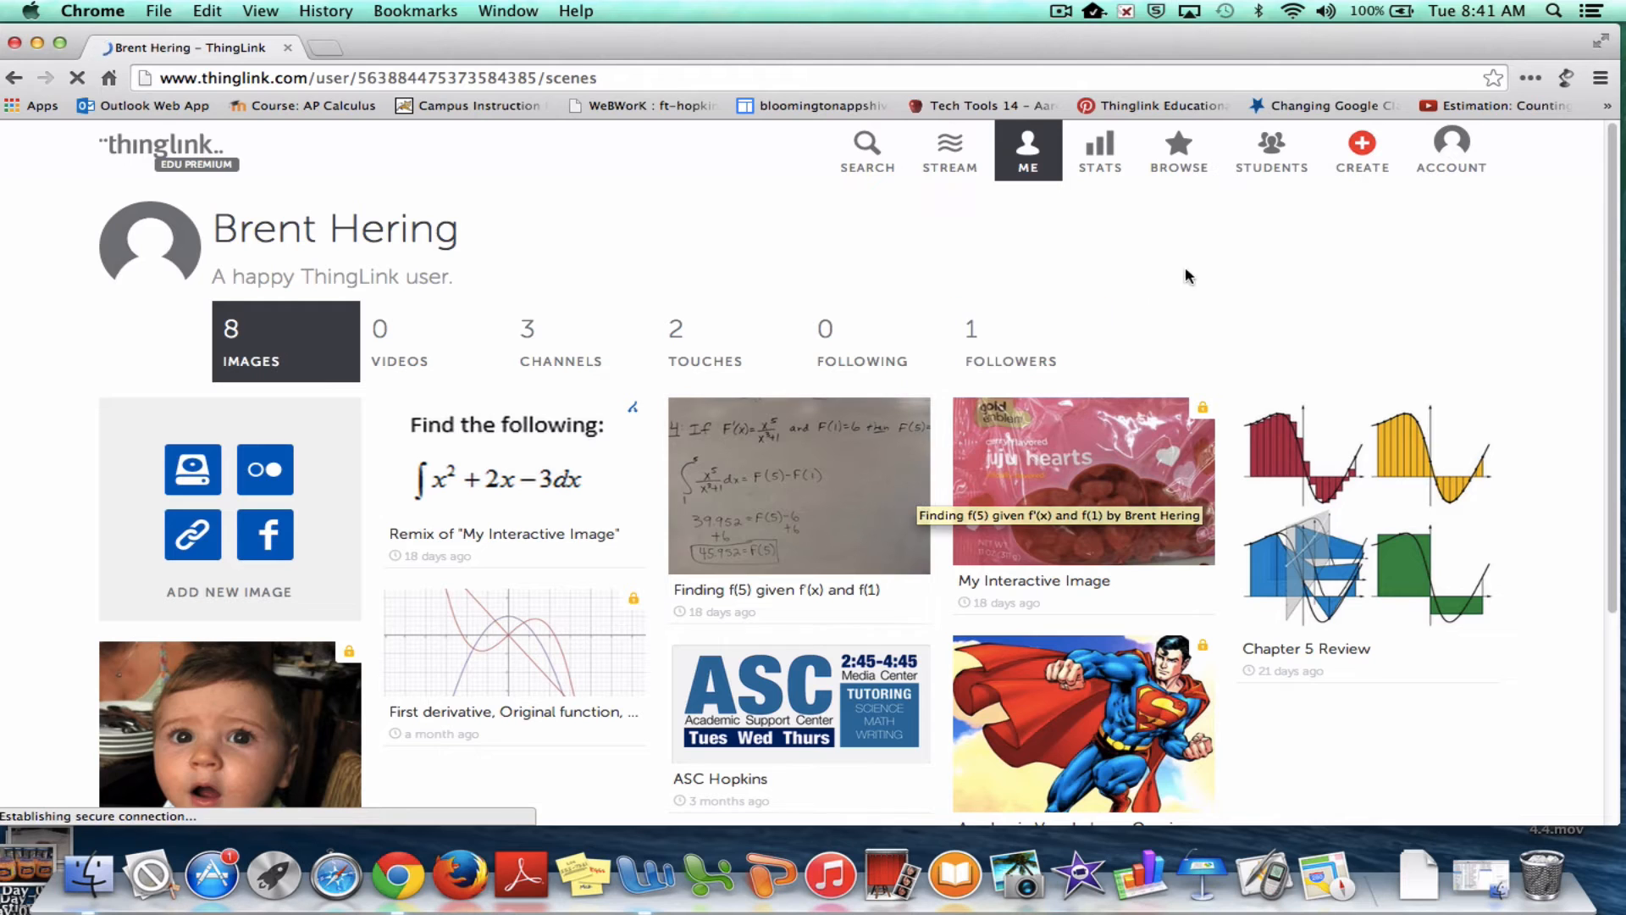
click(1270, 161)
scroll(923, 491, down, 5)
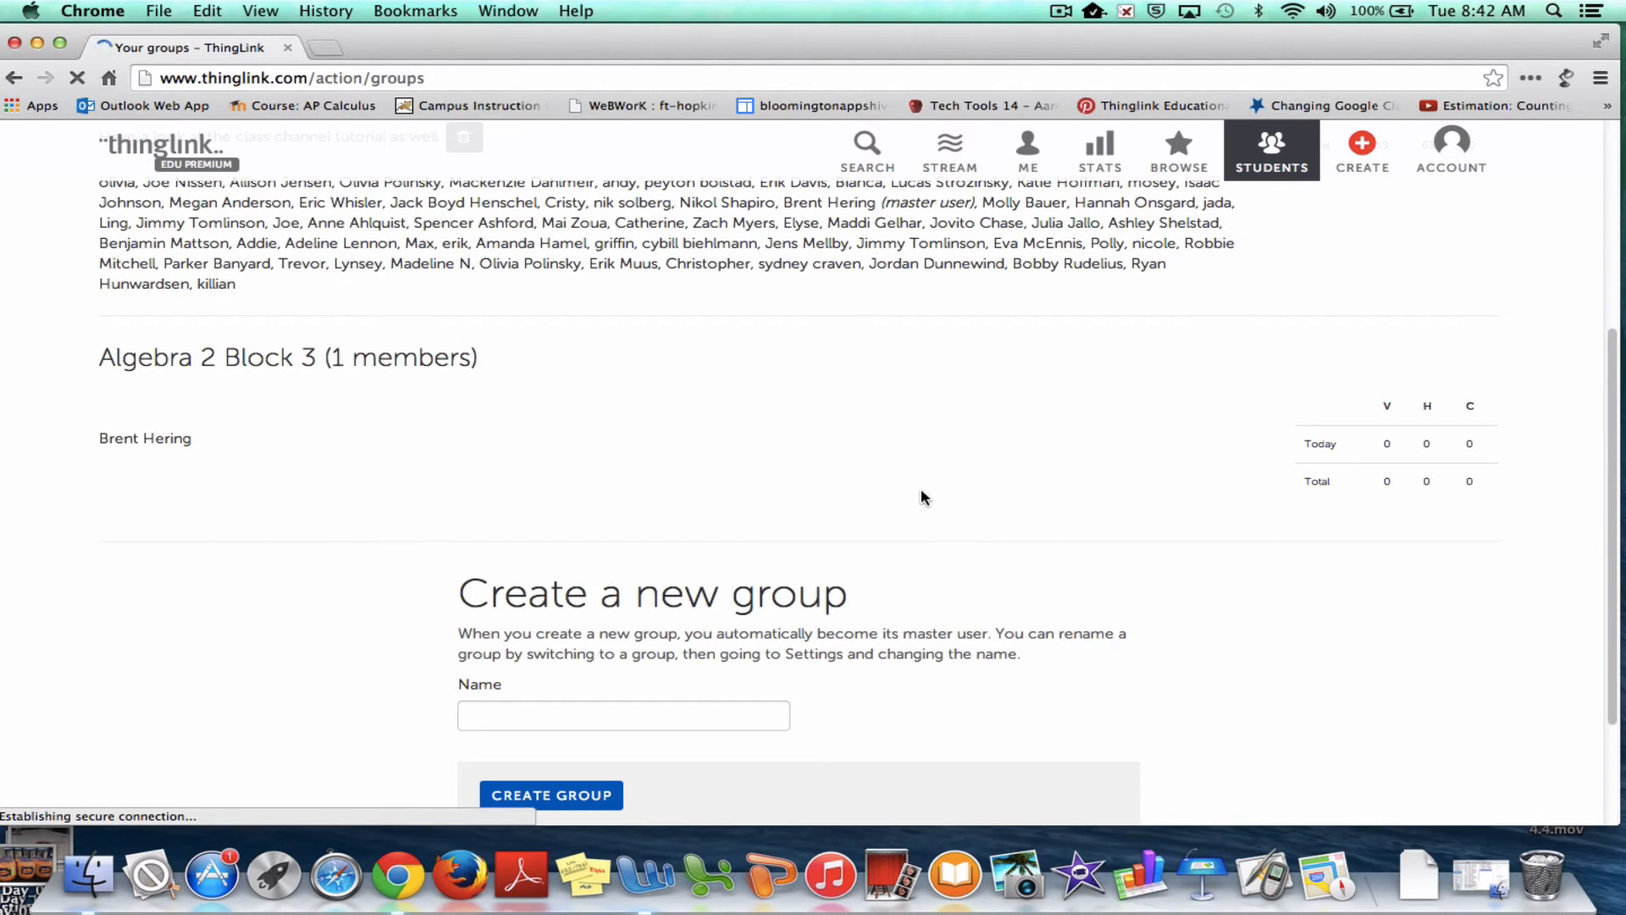
scroll(921, 495, up, 3)
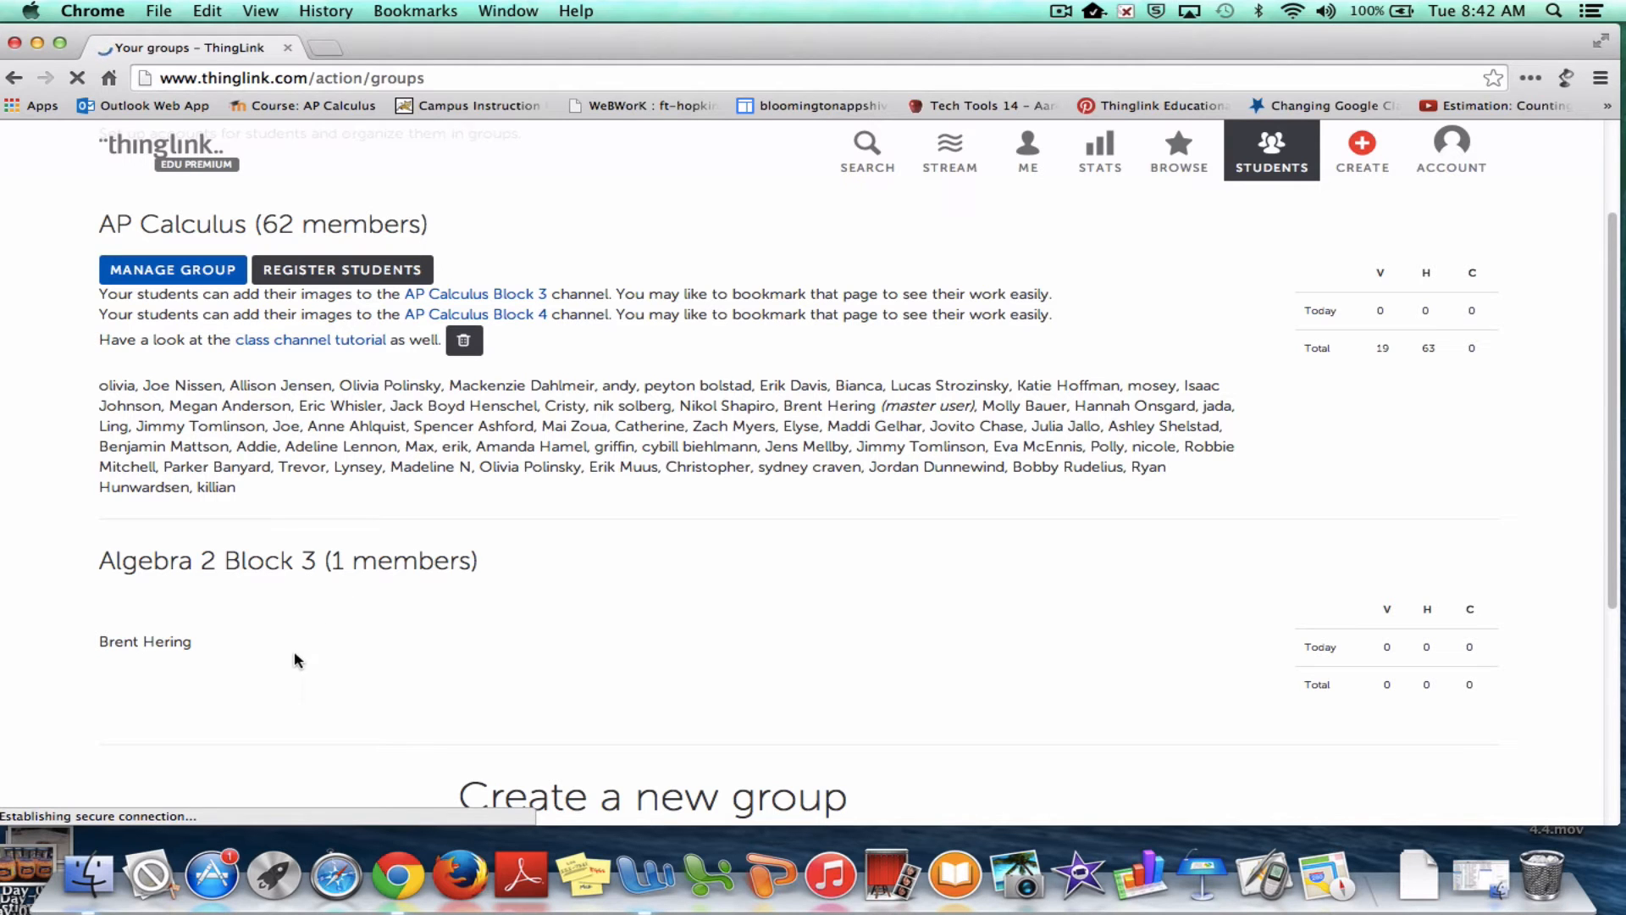
scroll(344, 654, down, 5)
scroll(343, 653, up, 5)
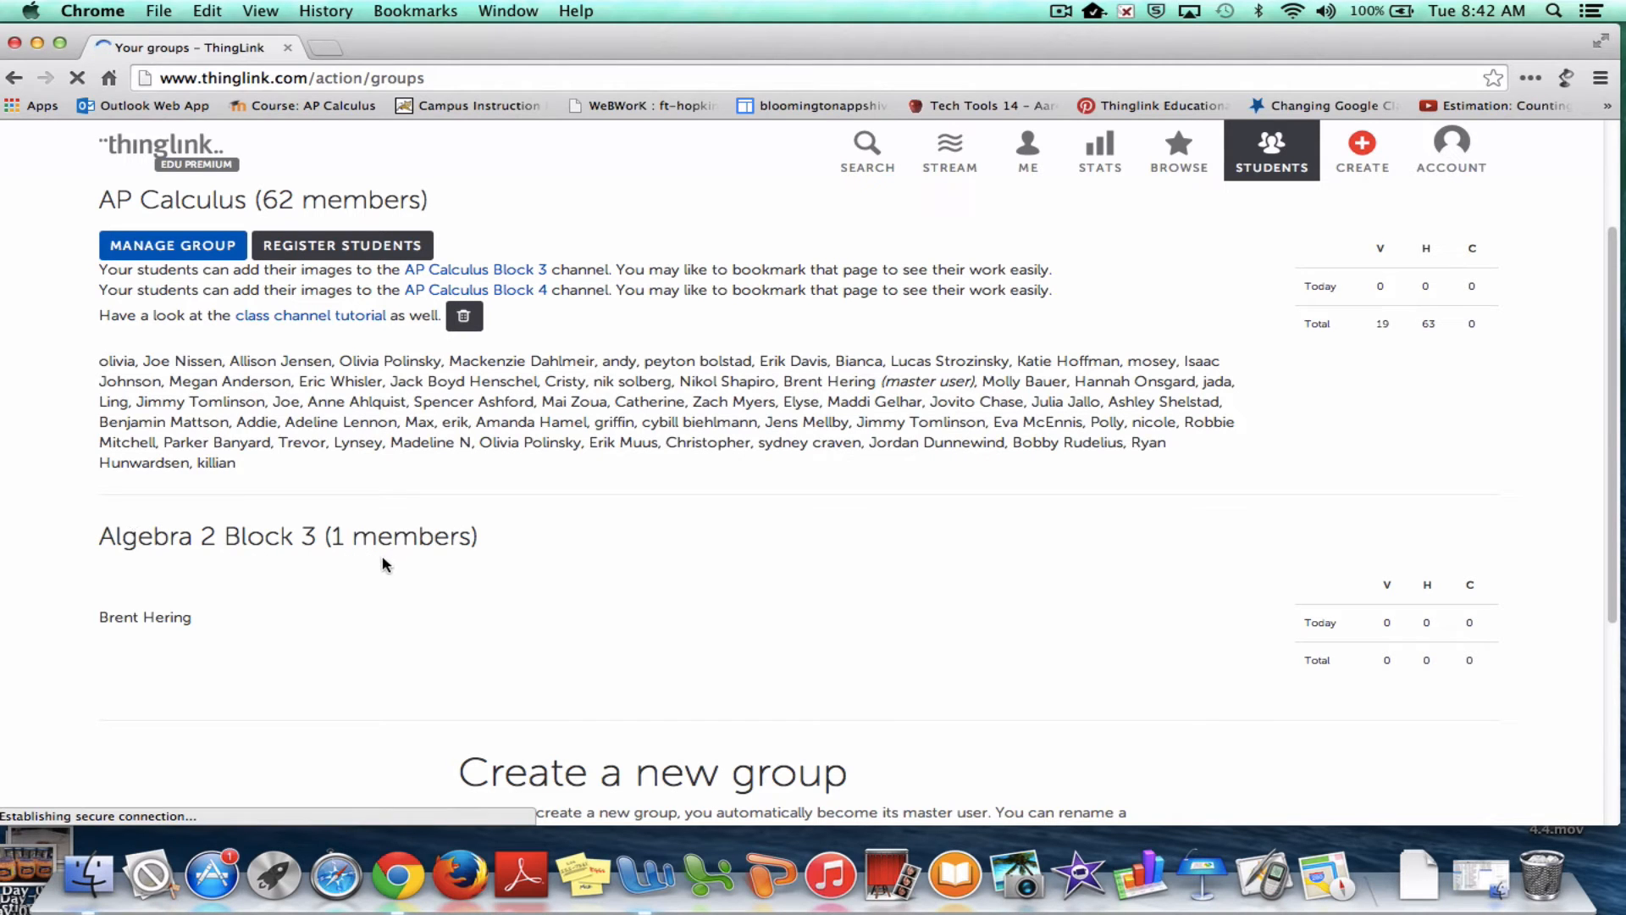
scroll(333, 599, down, 1)
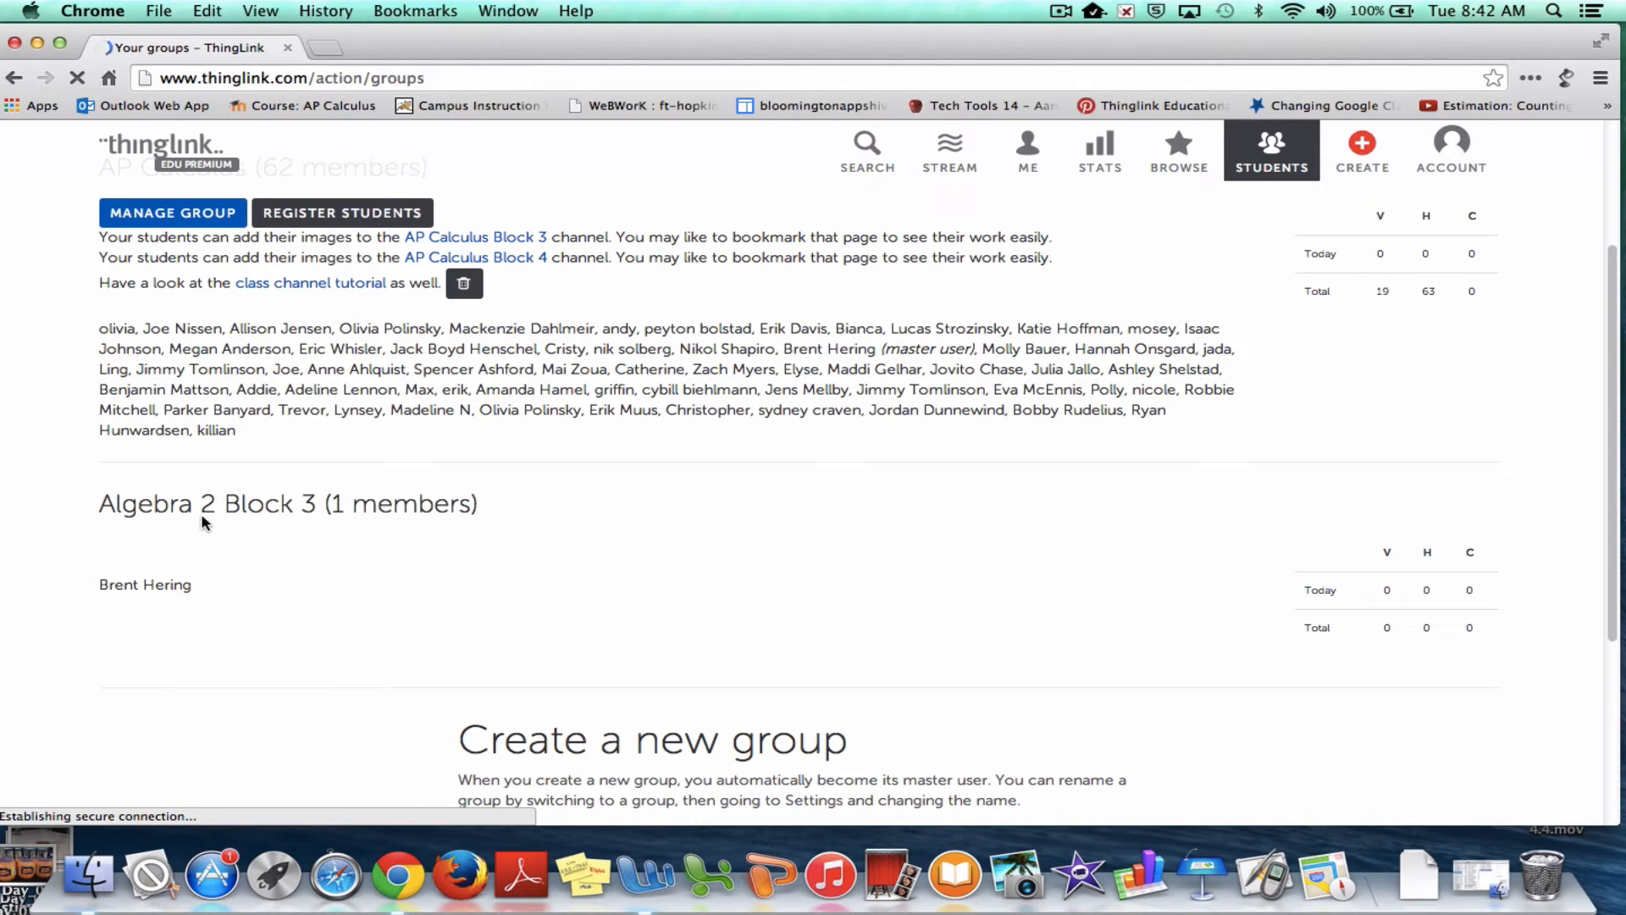
Log in as the Algebra 2 Block 3 group and view its three channels
click(1456, 149)
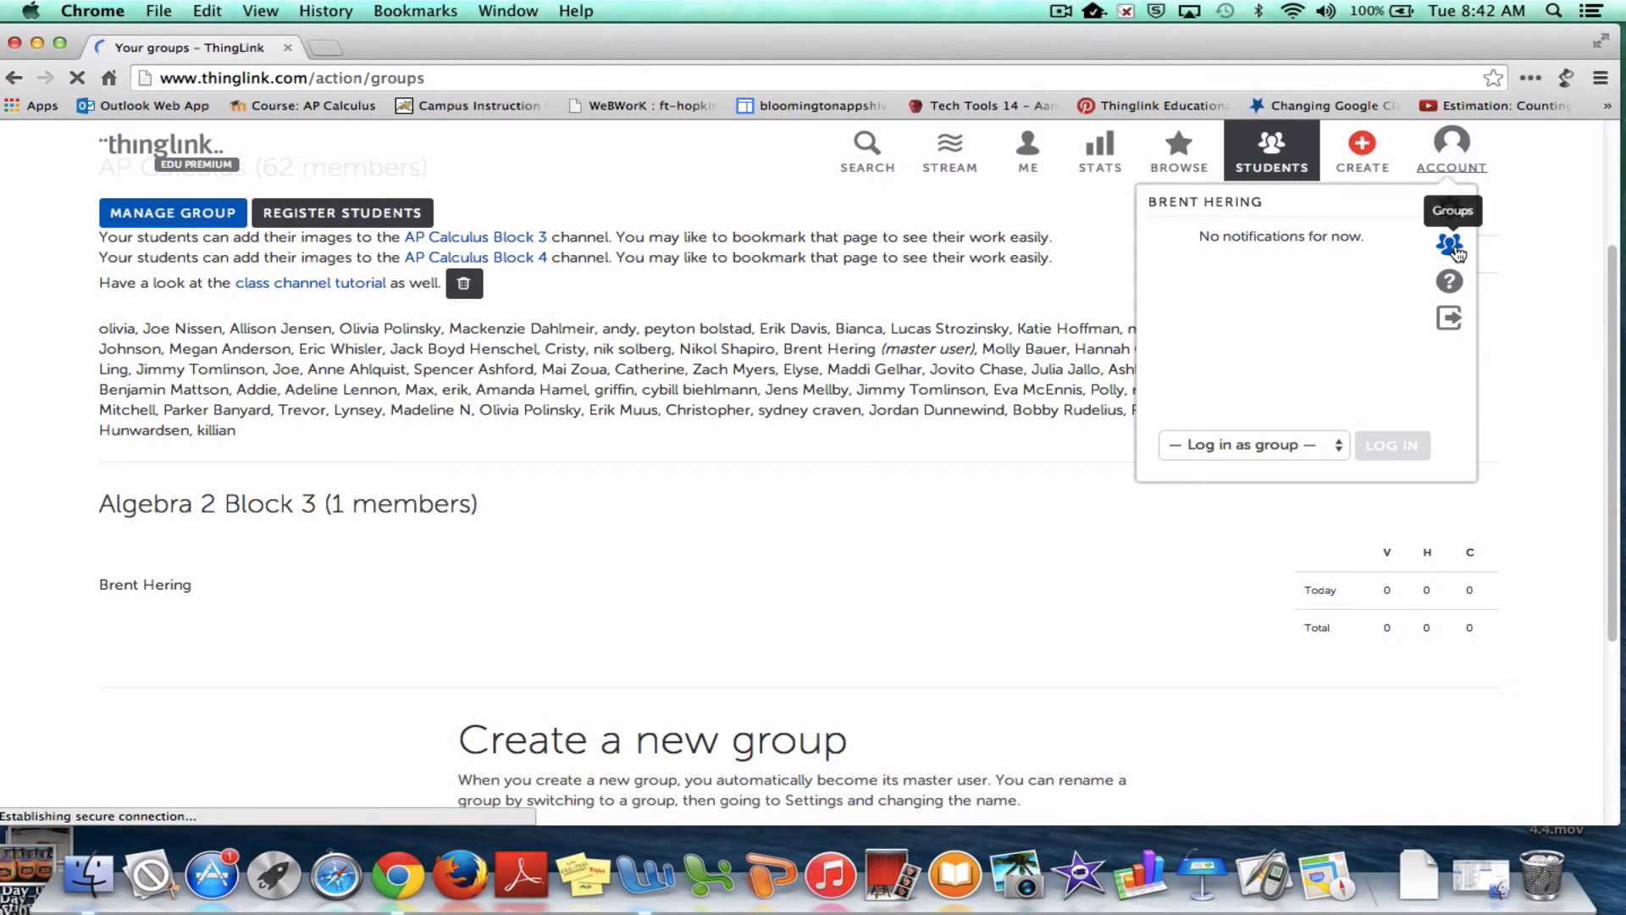
click(1312, 457)
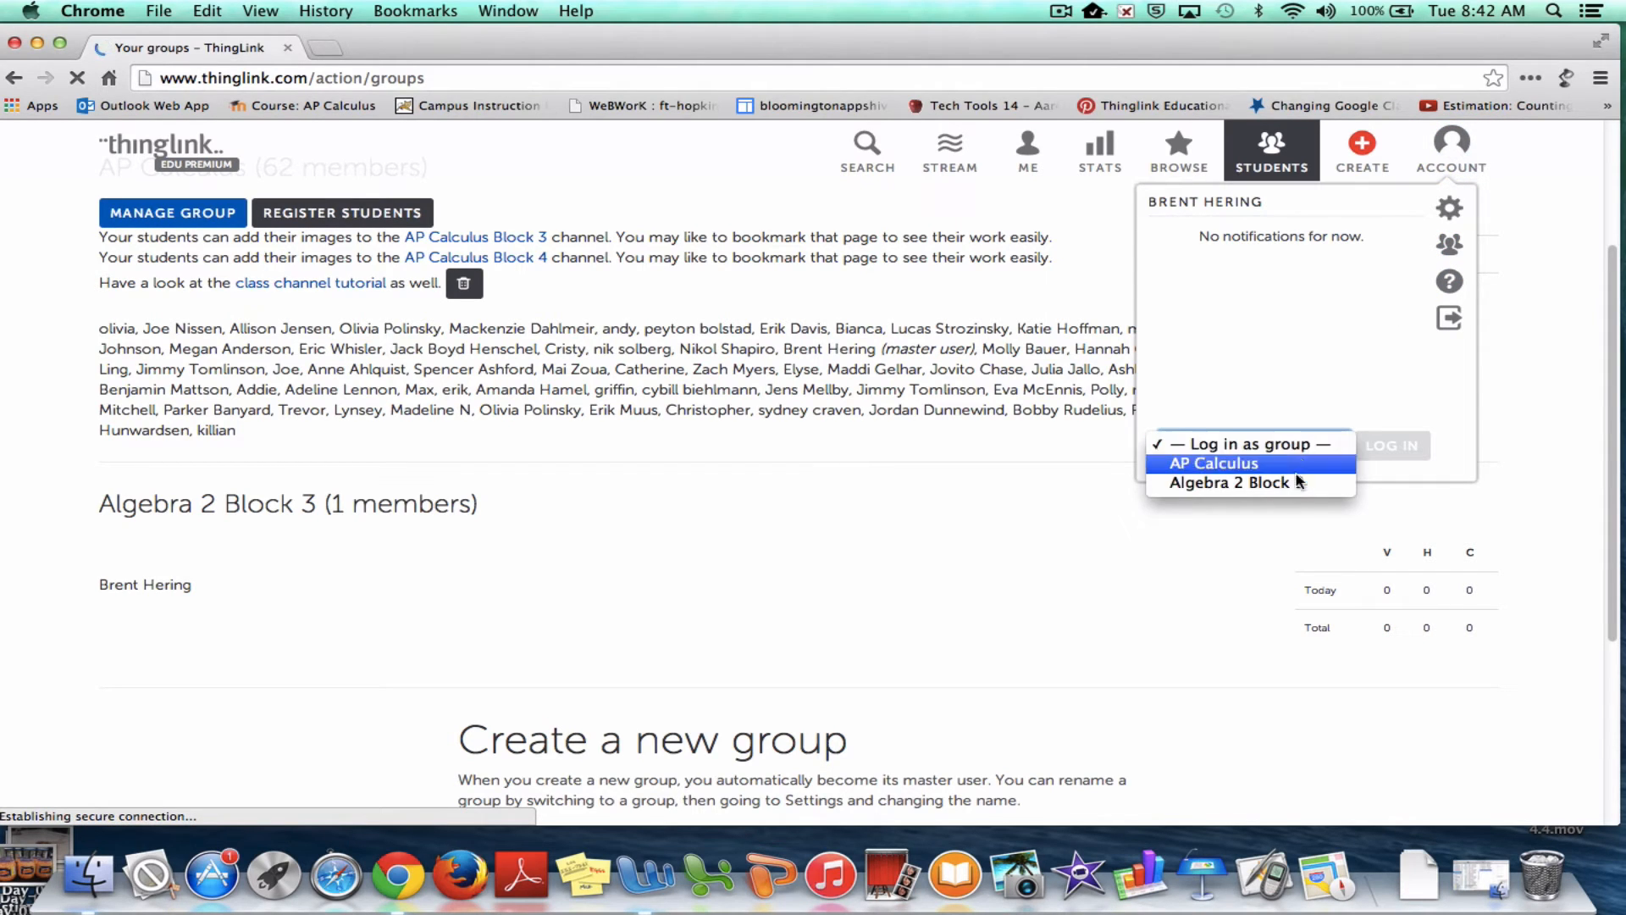
click(1297, 483)
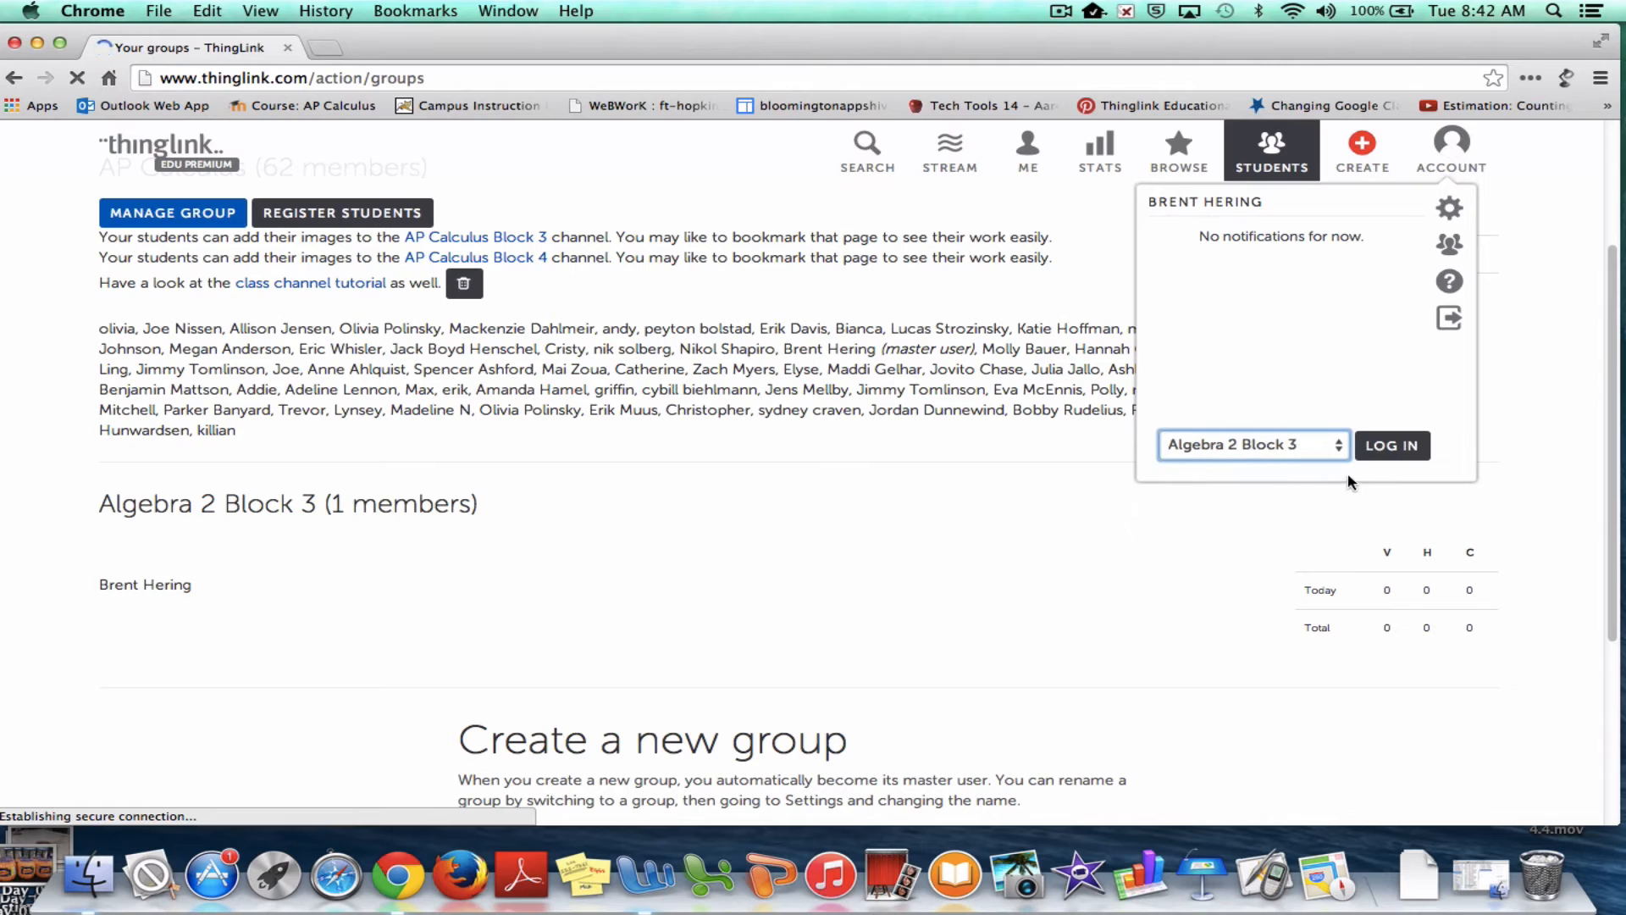
click(1388, 446)
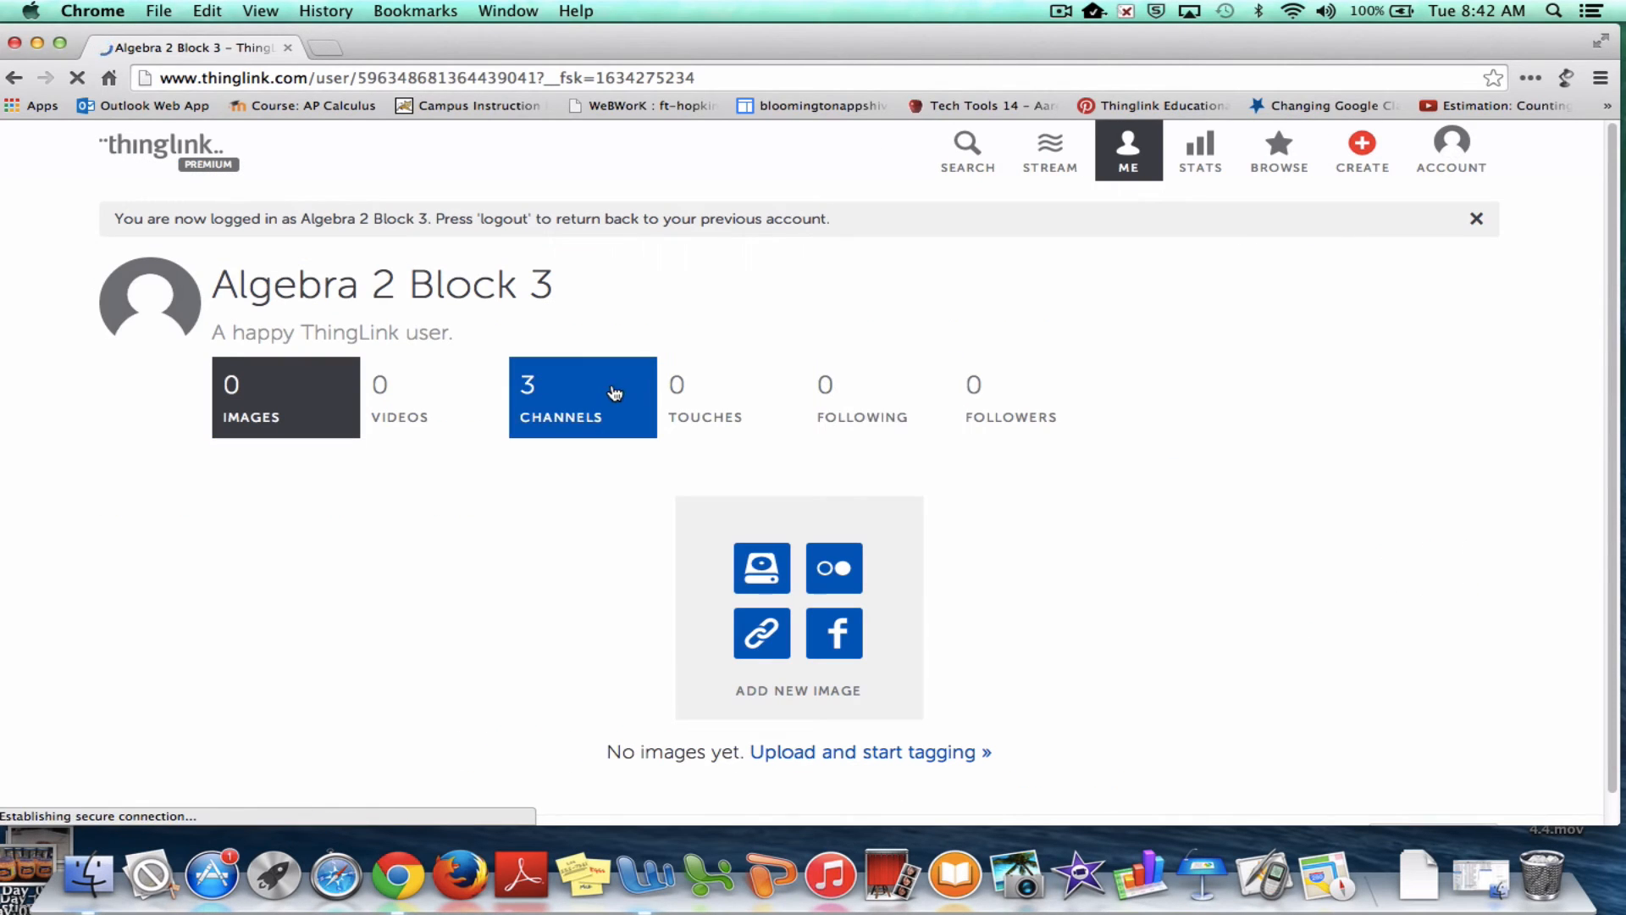
click(558, 395)
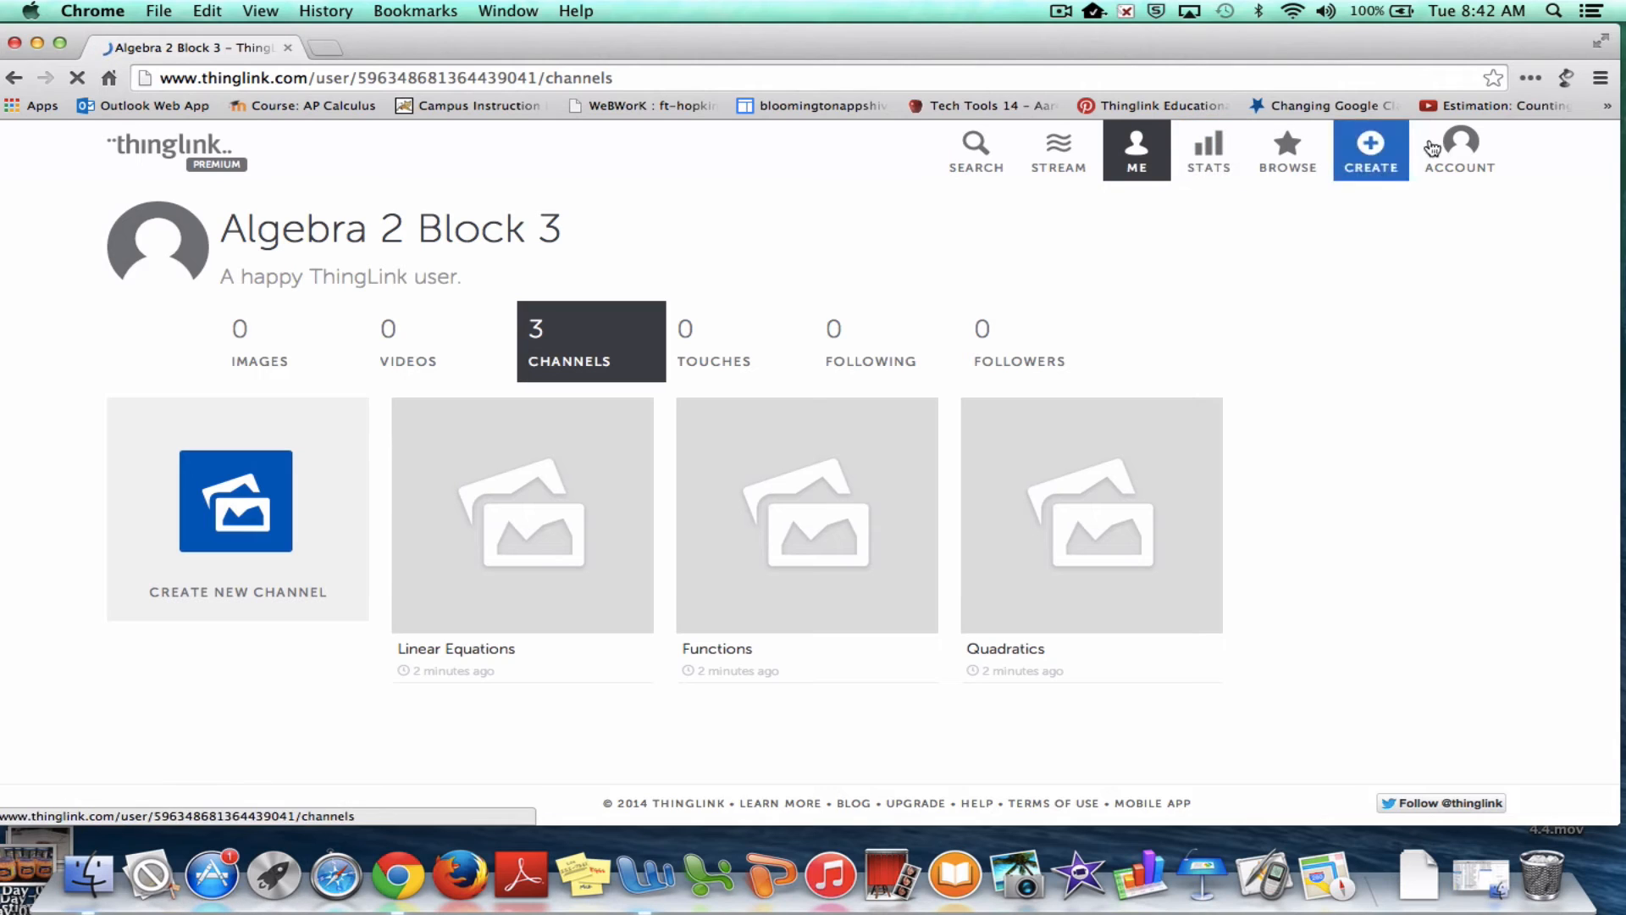
Log out of the Algebra 2 Block 3 group account
click(1455, 149)
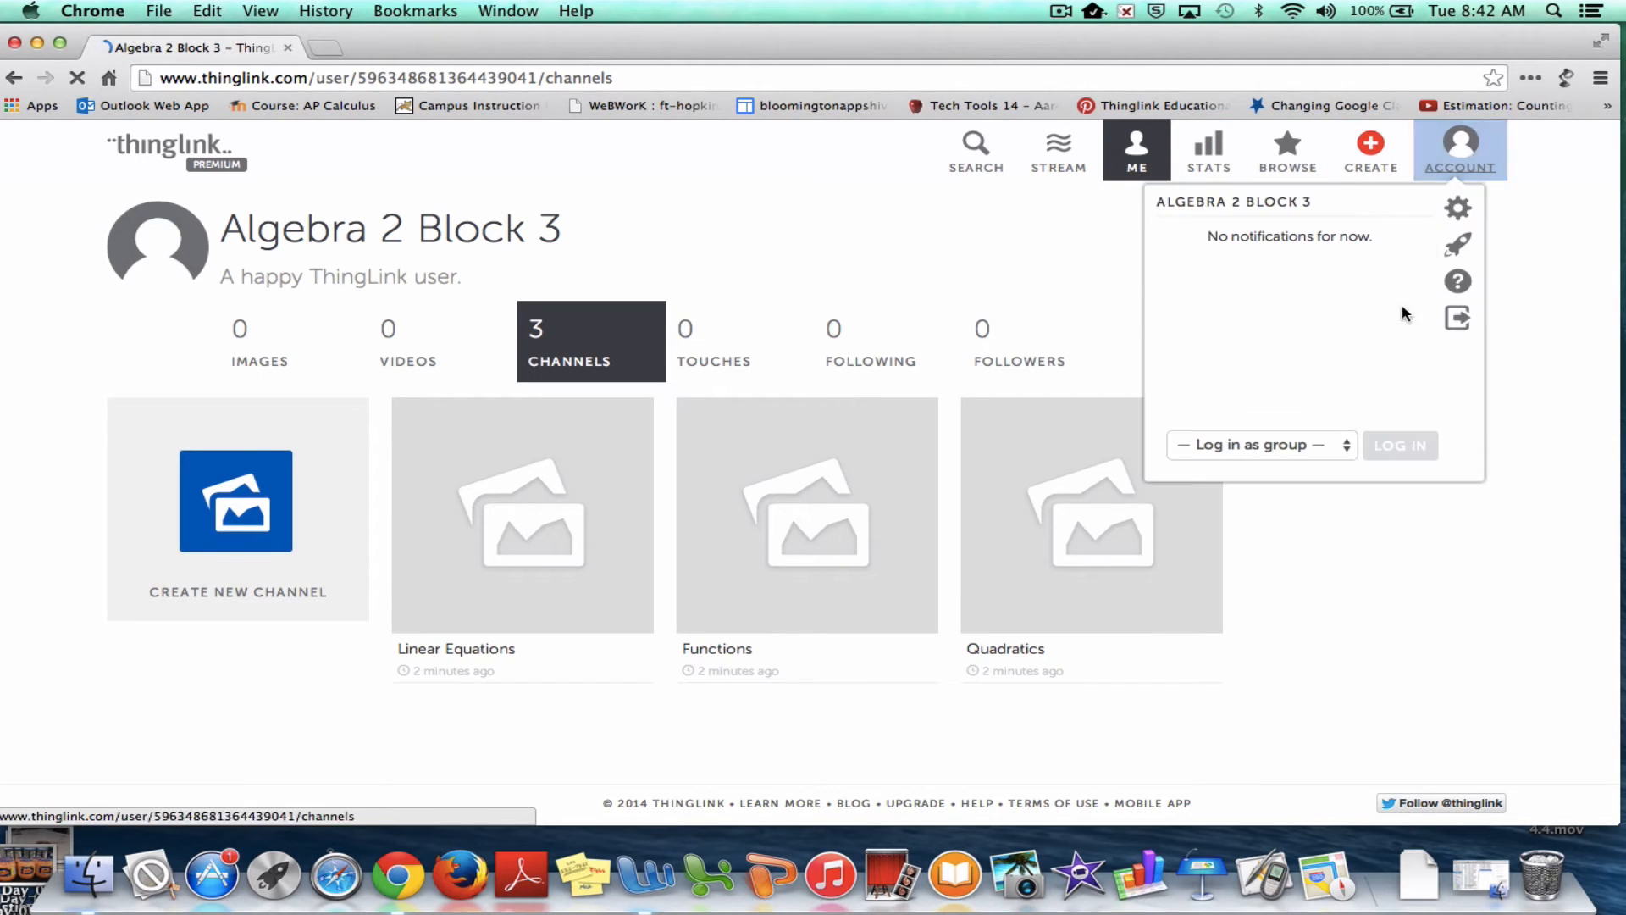
click(1340, 447)
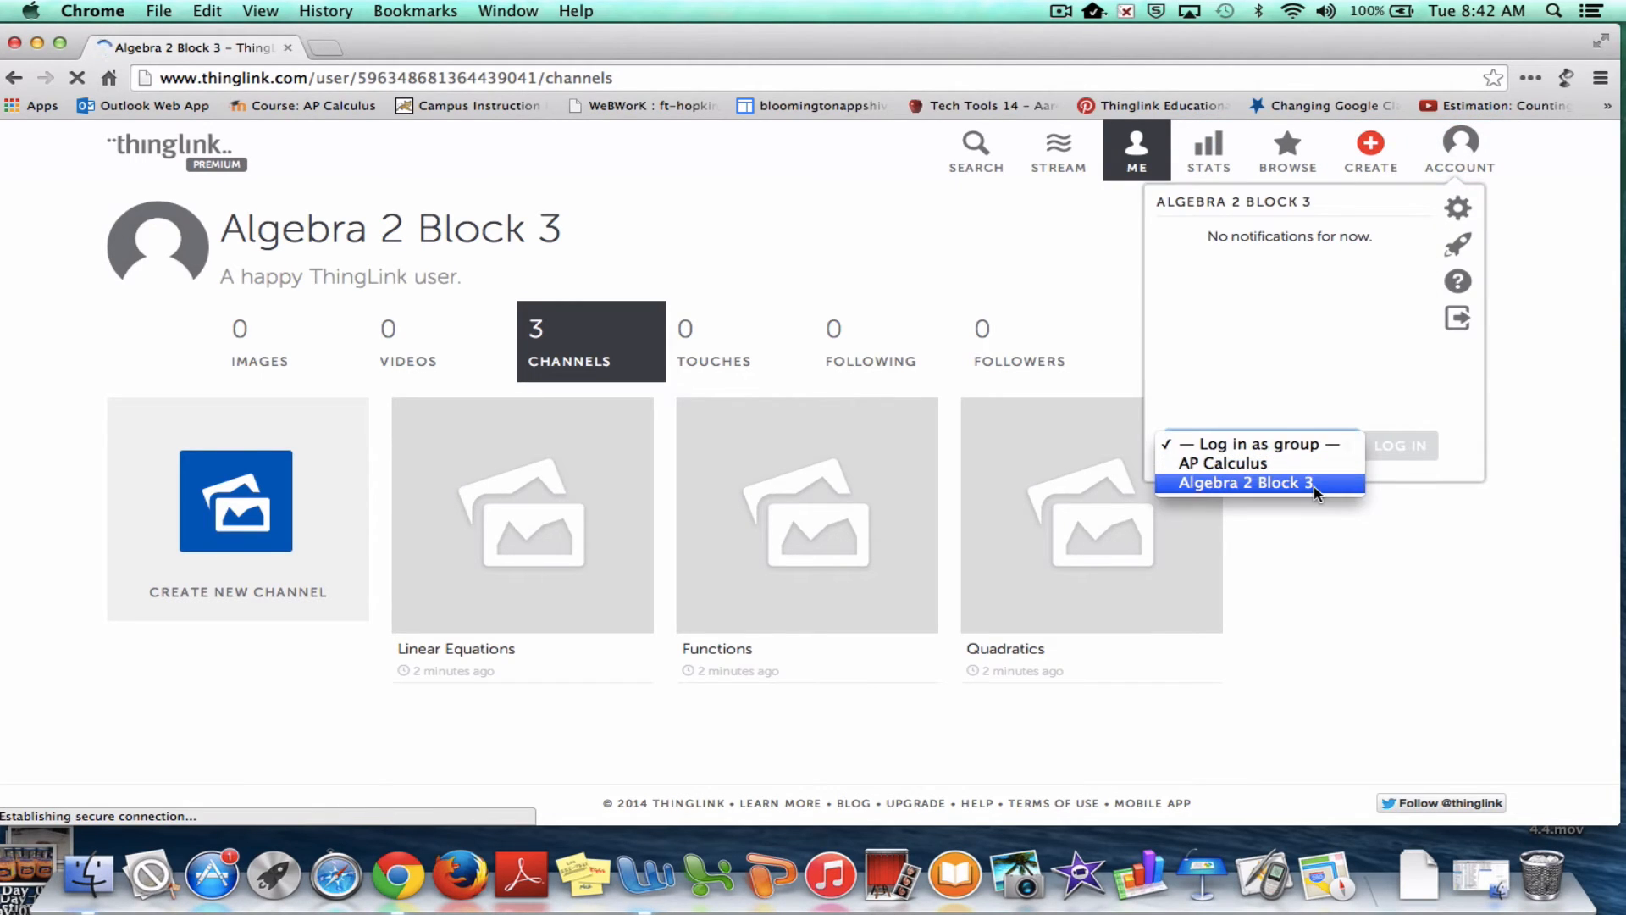
click(1331, 395)
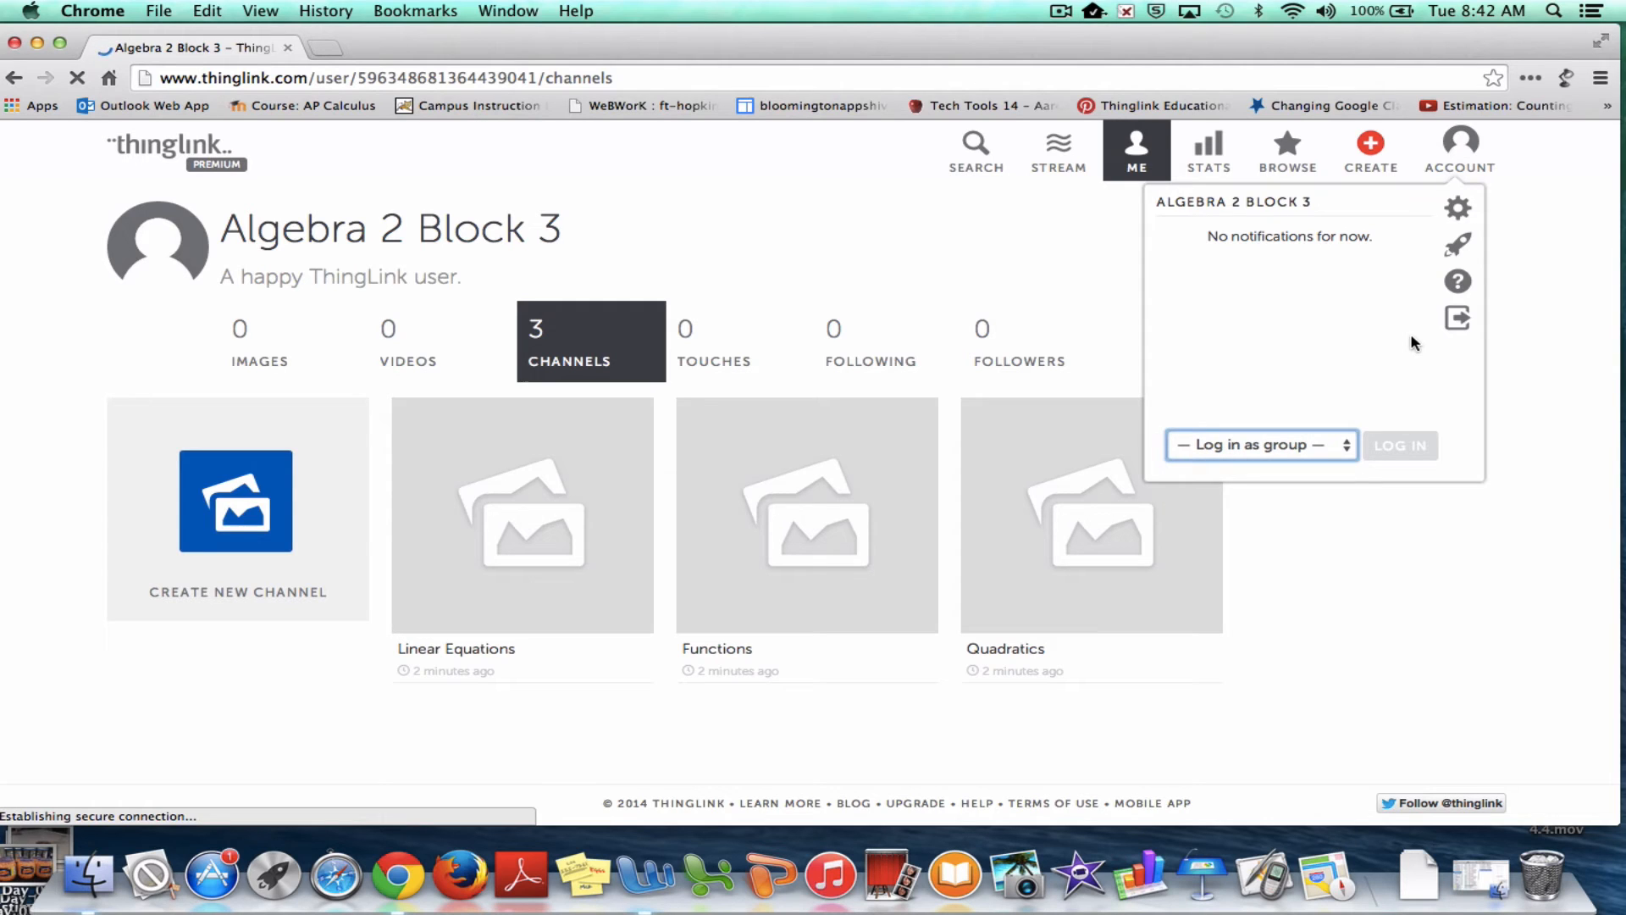
click(1457, 320)
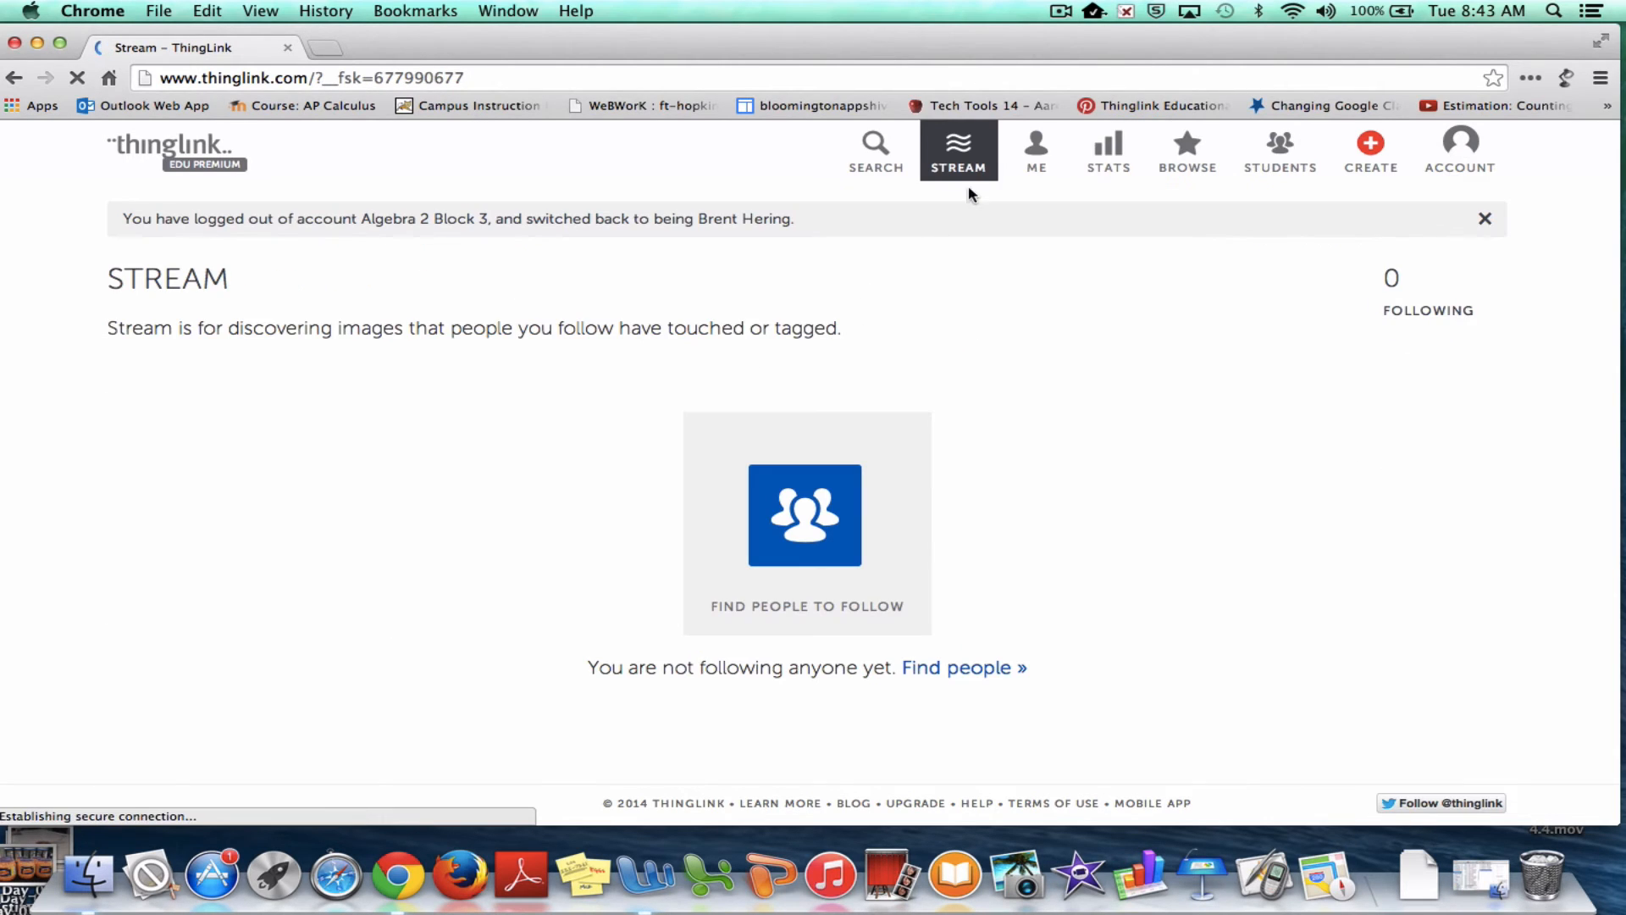
Go to the teacher's own ME profile page
click(1048, 165)
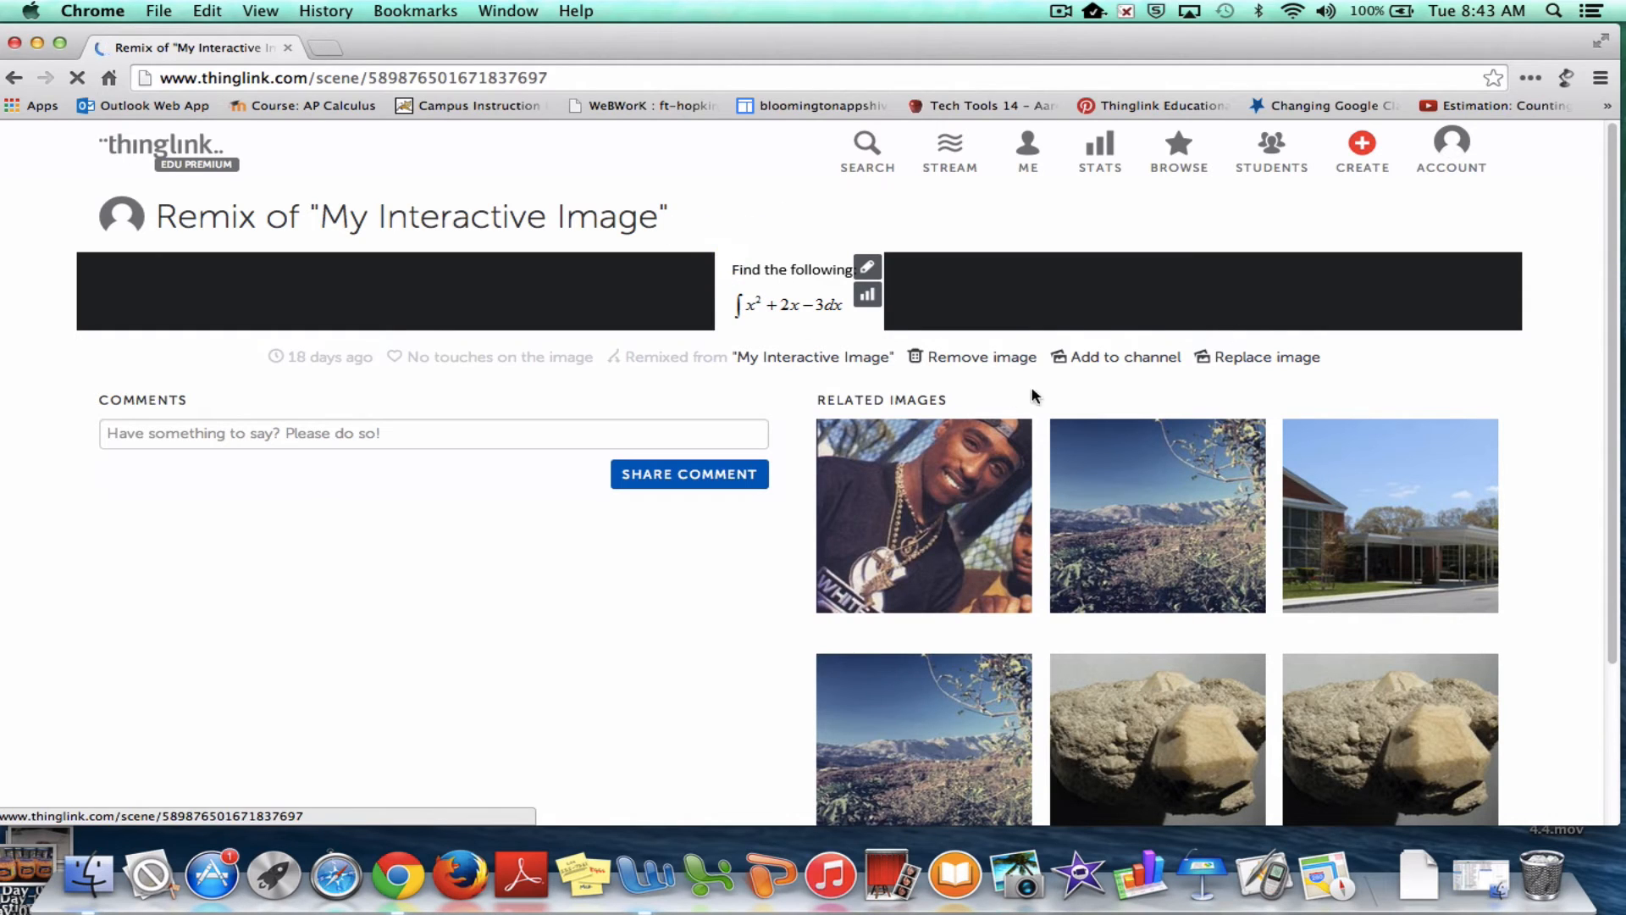
Add the Remix of "My Interactive Image" to the Linear Equations channel
click(1123, 362)
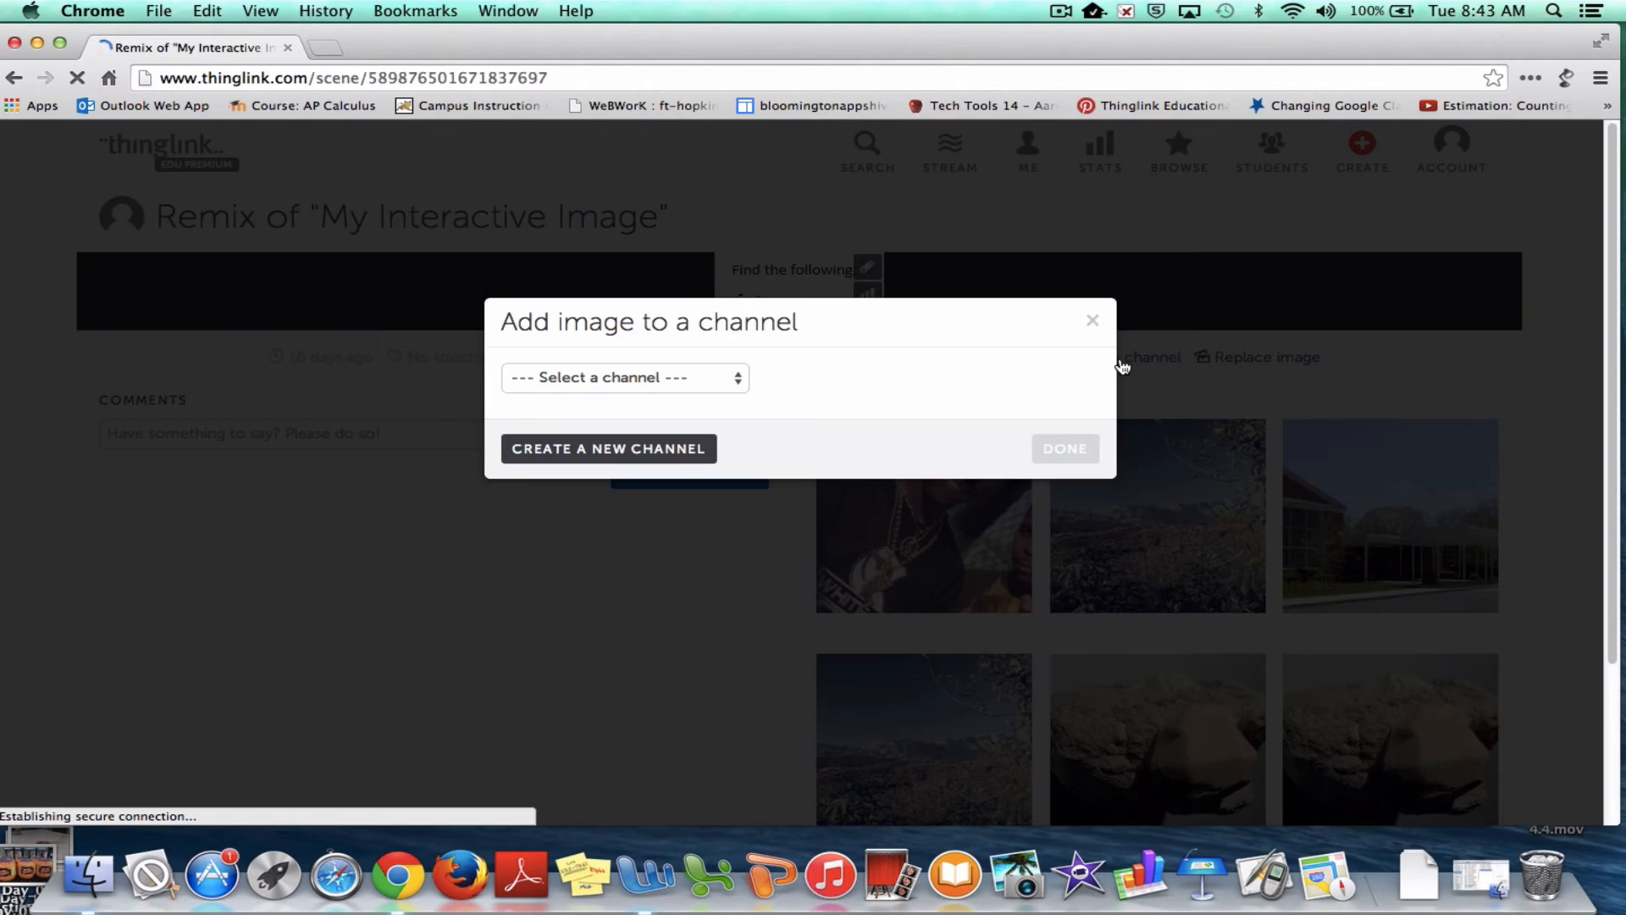
click(692, 387)
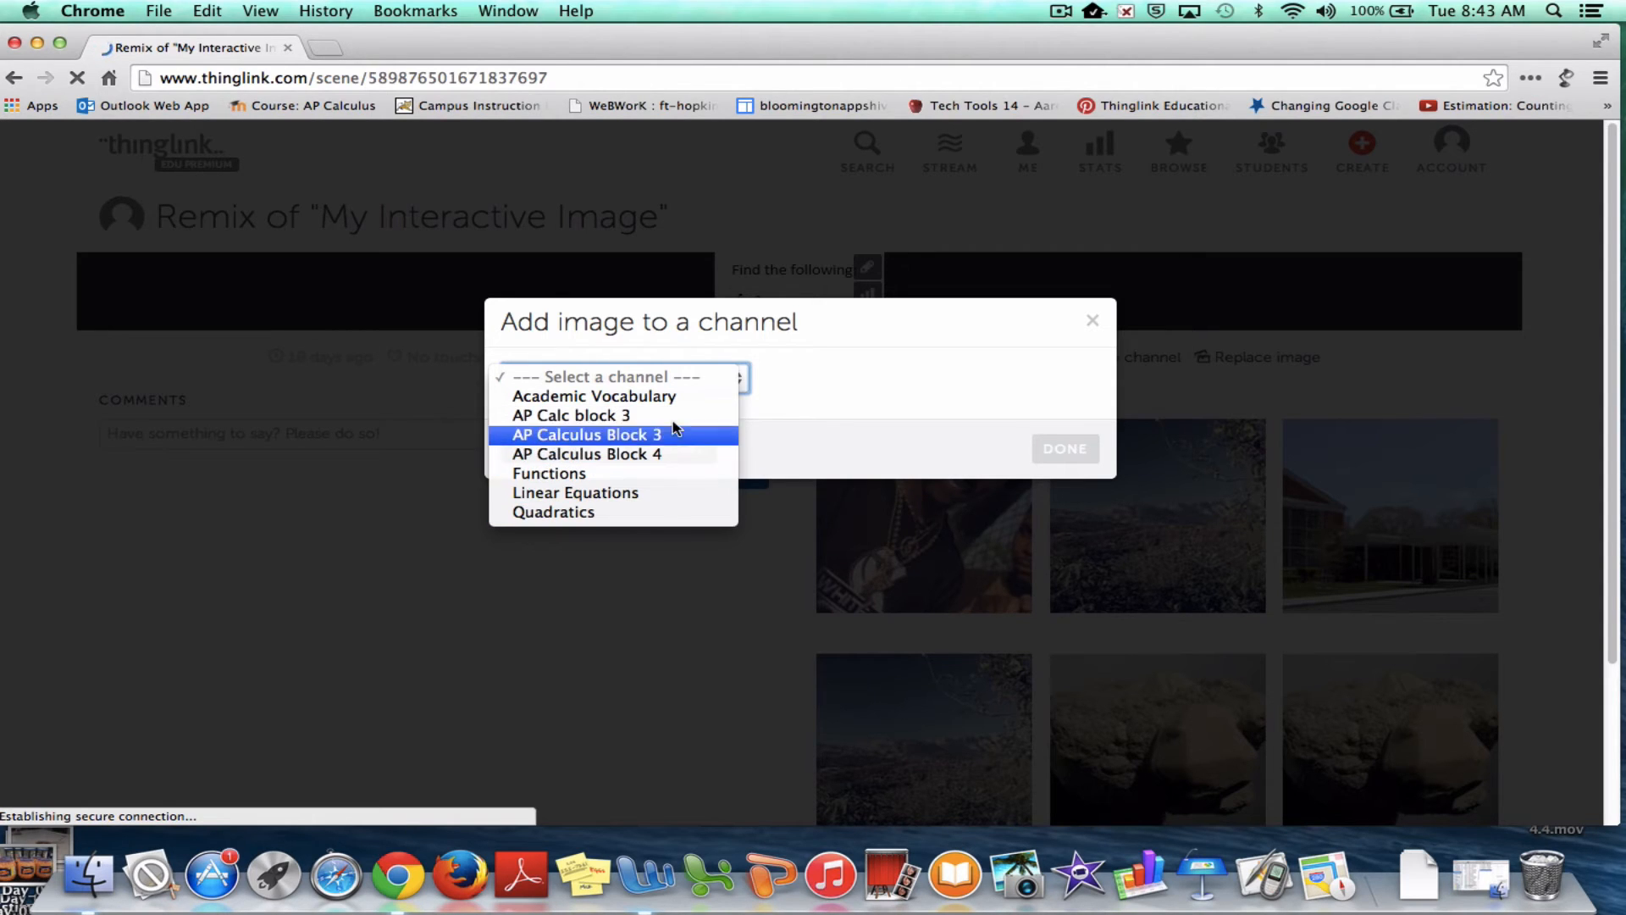
click(658, 492)
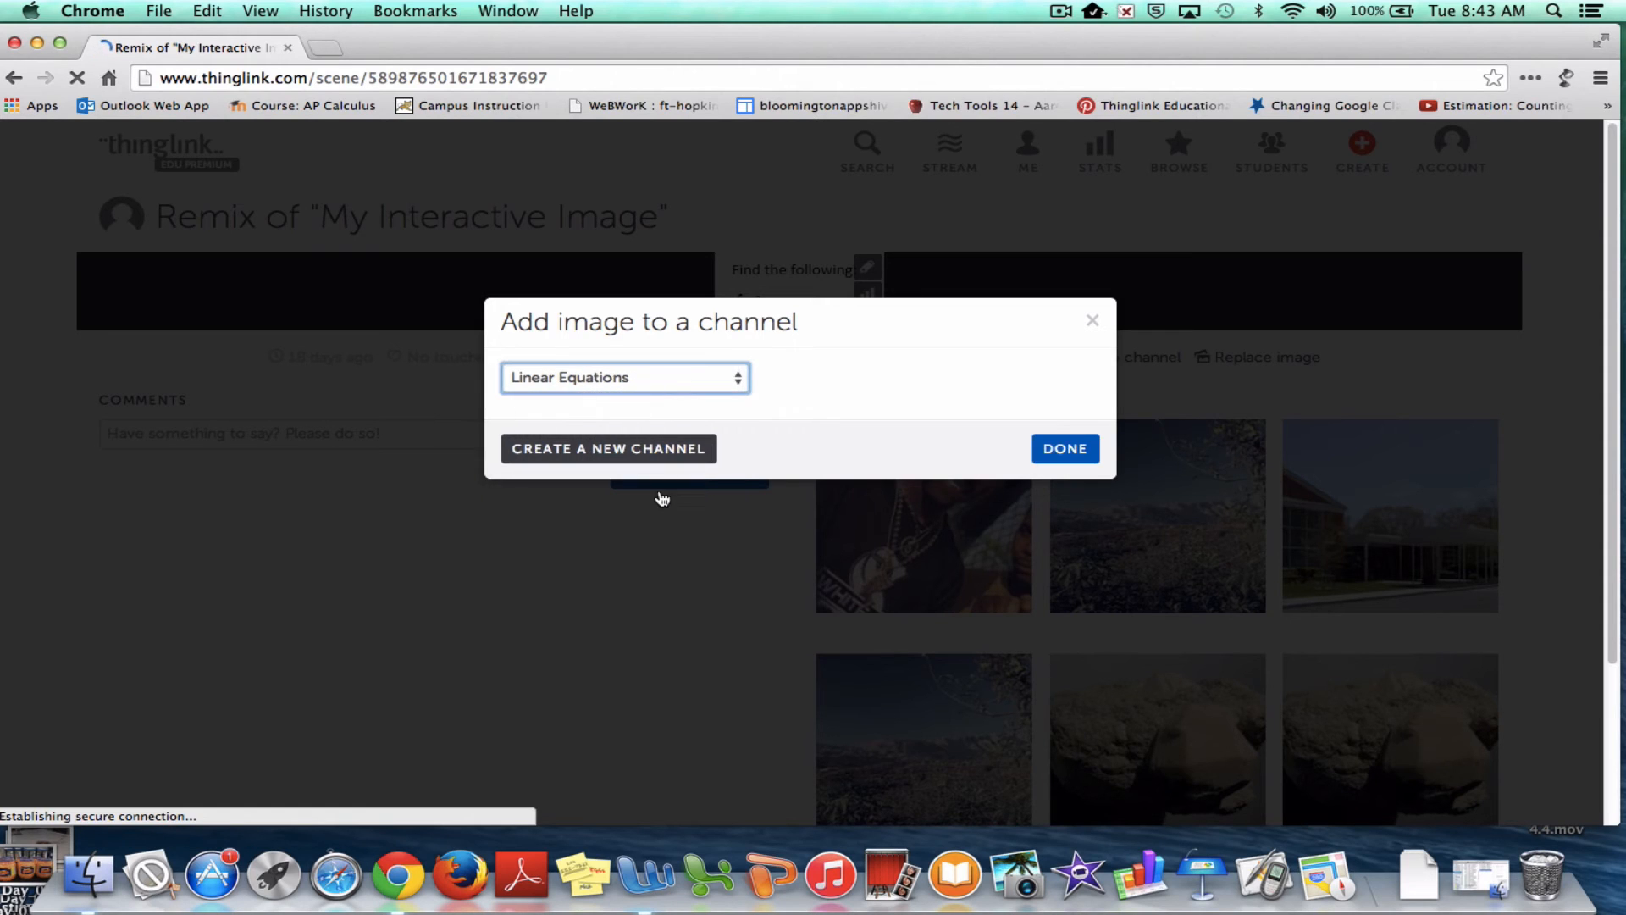
click(1076, 457)
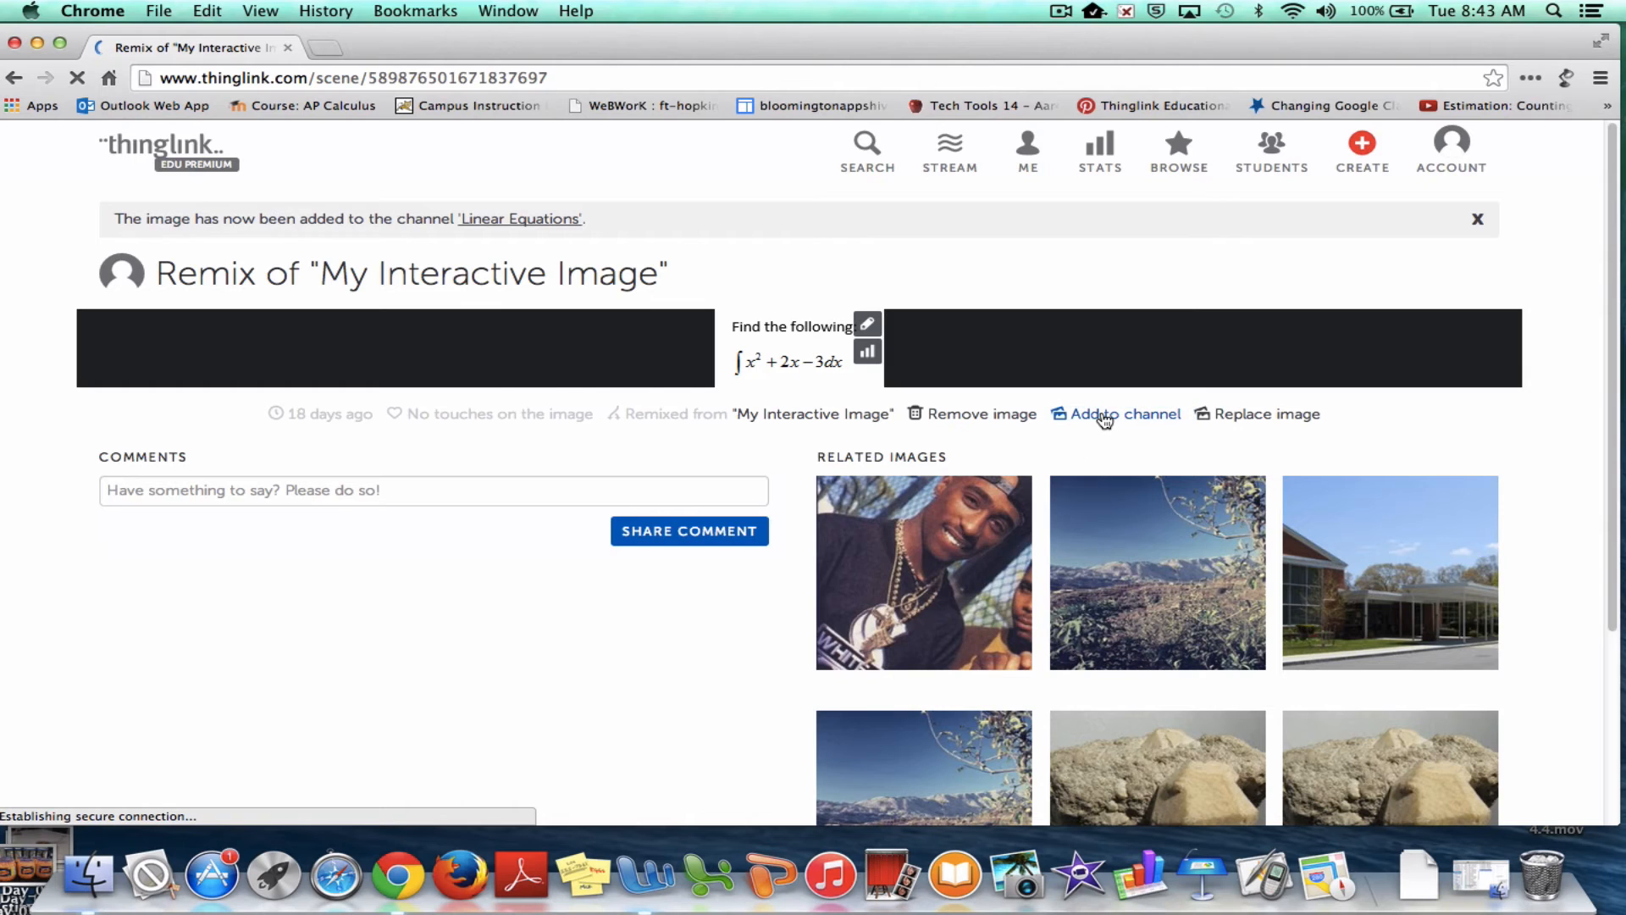
Add the same image to the Functions channel as well
click(1104, 418)
click(617, 387)
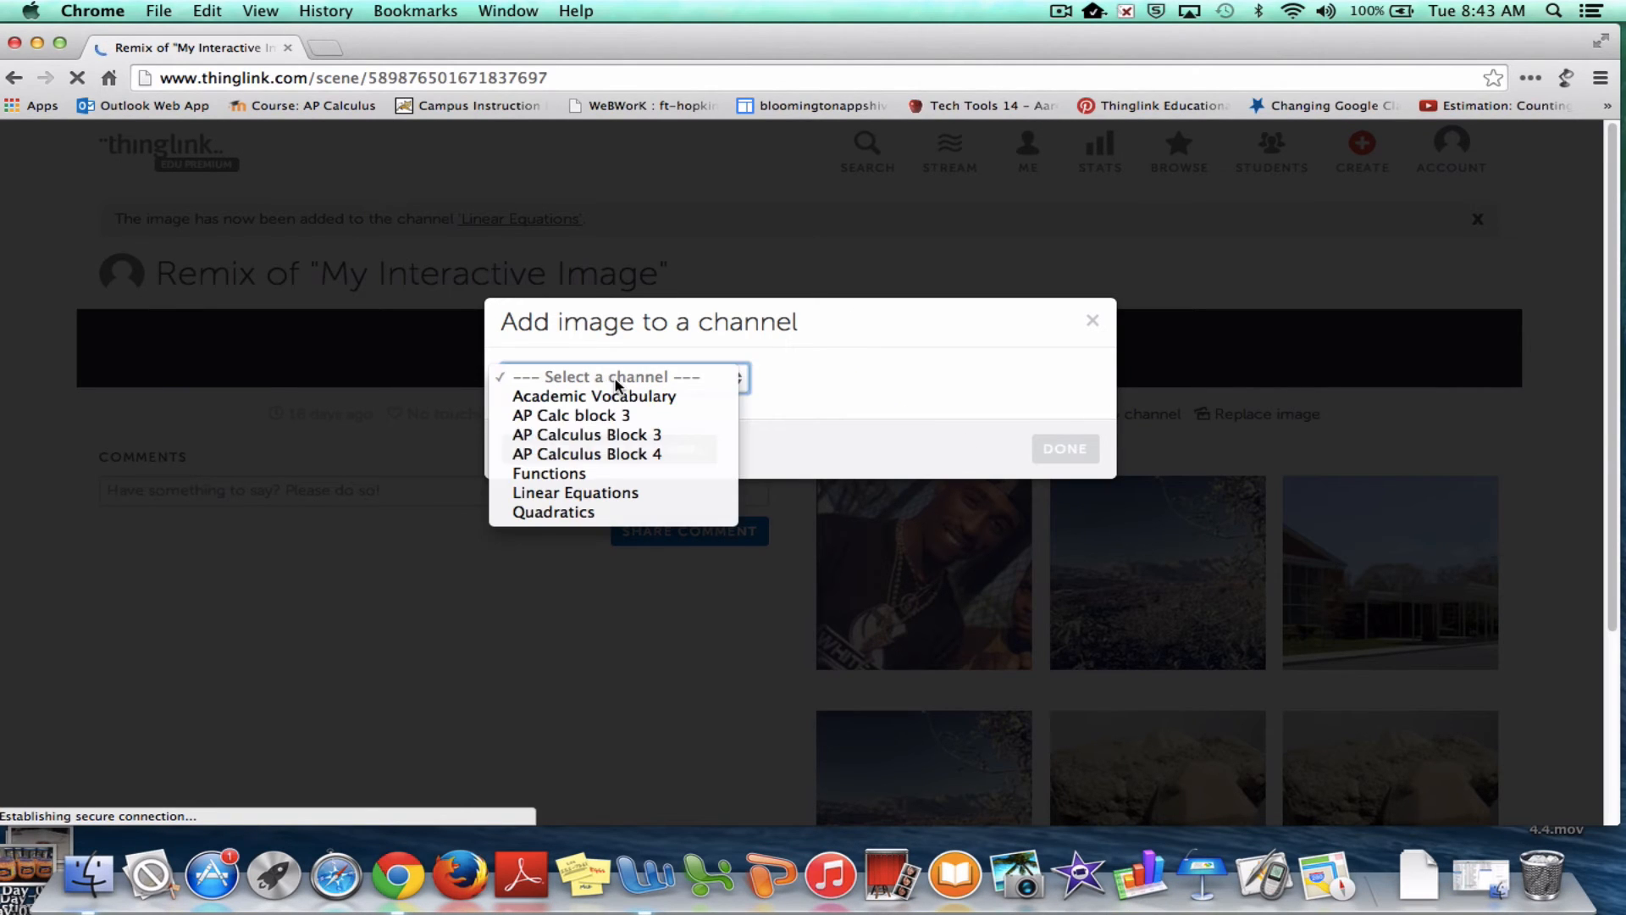
click(605, 475)
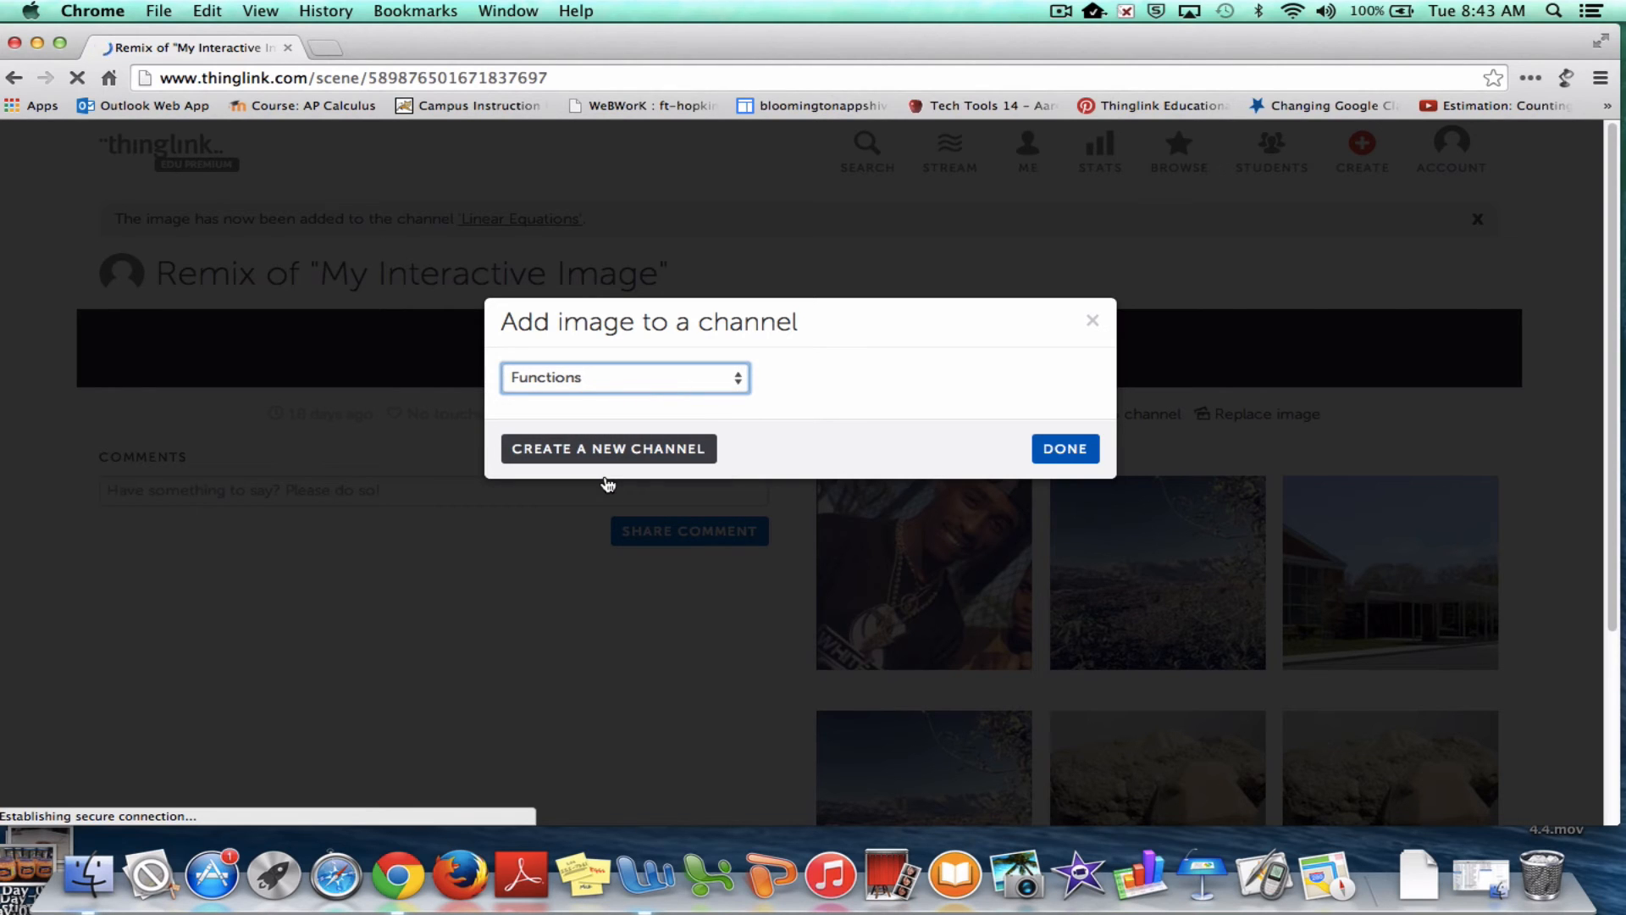
click(1082, 455)
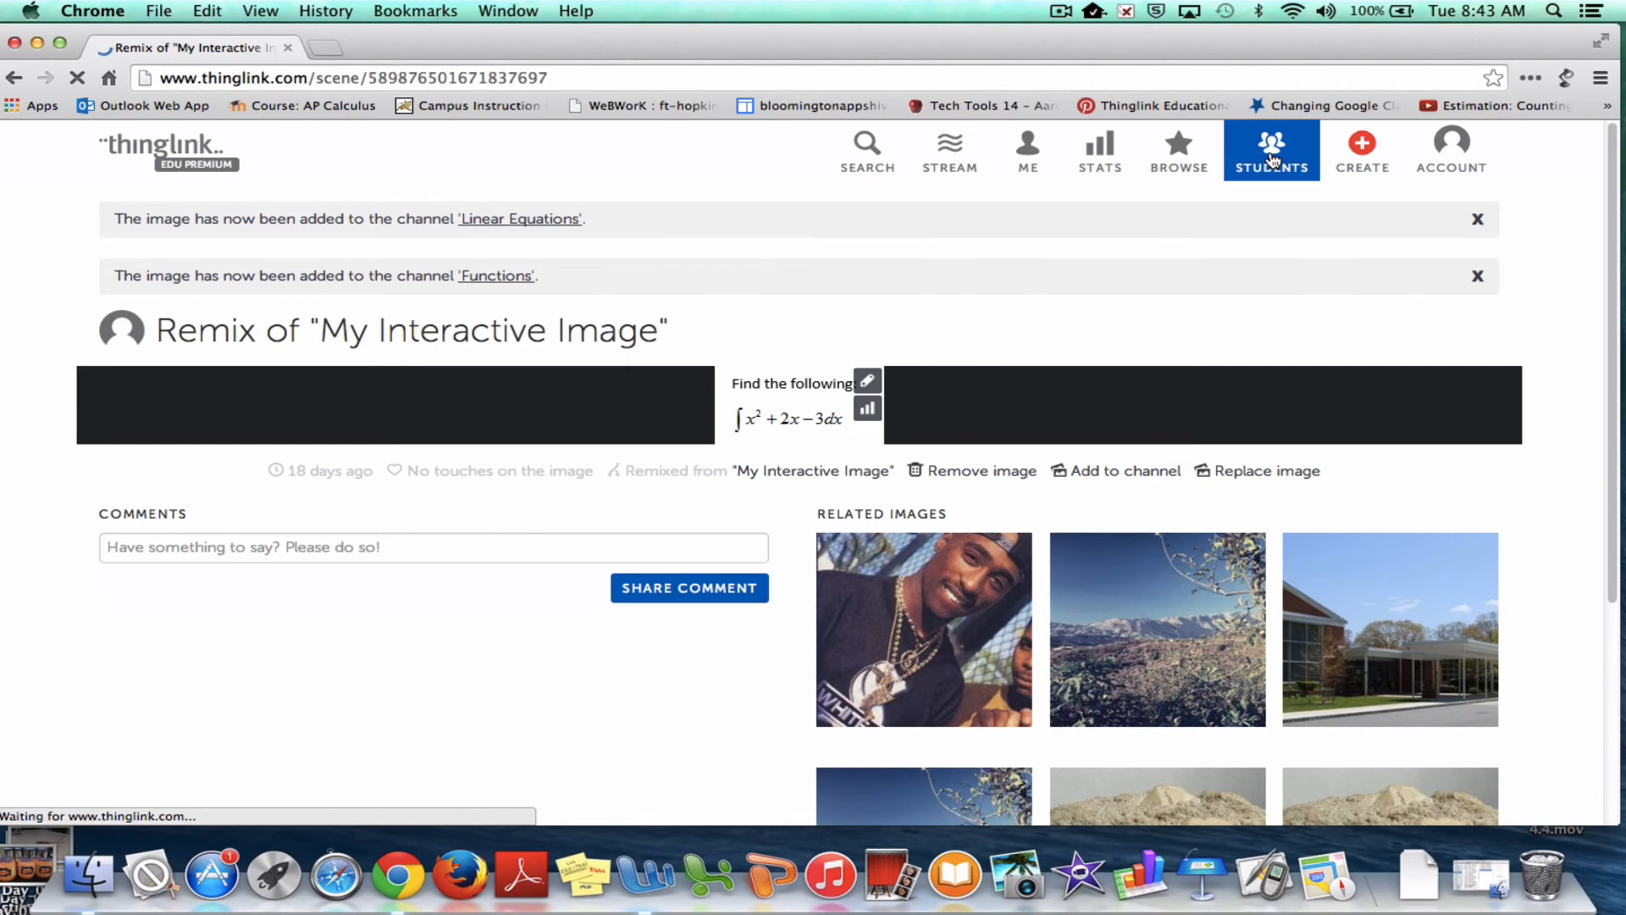
Scroll back to the top of the page and stop it from loading
scroll(825, 500, down, 5)
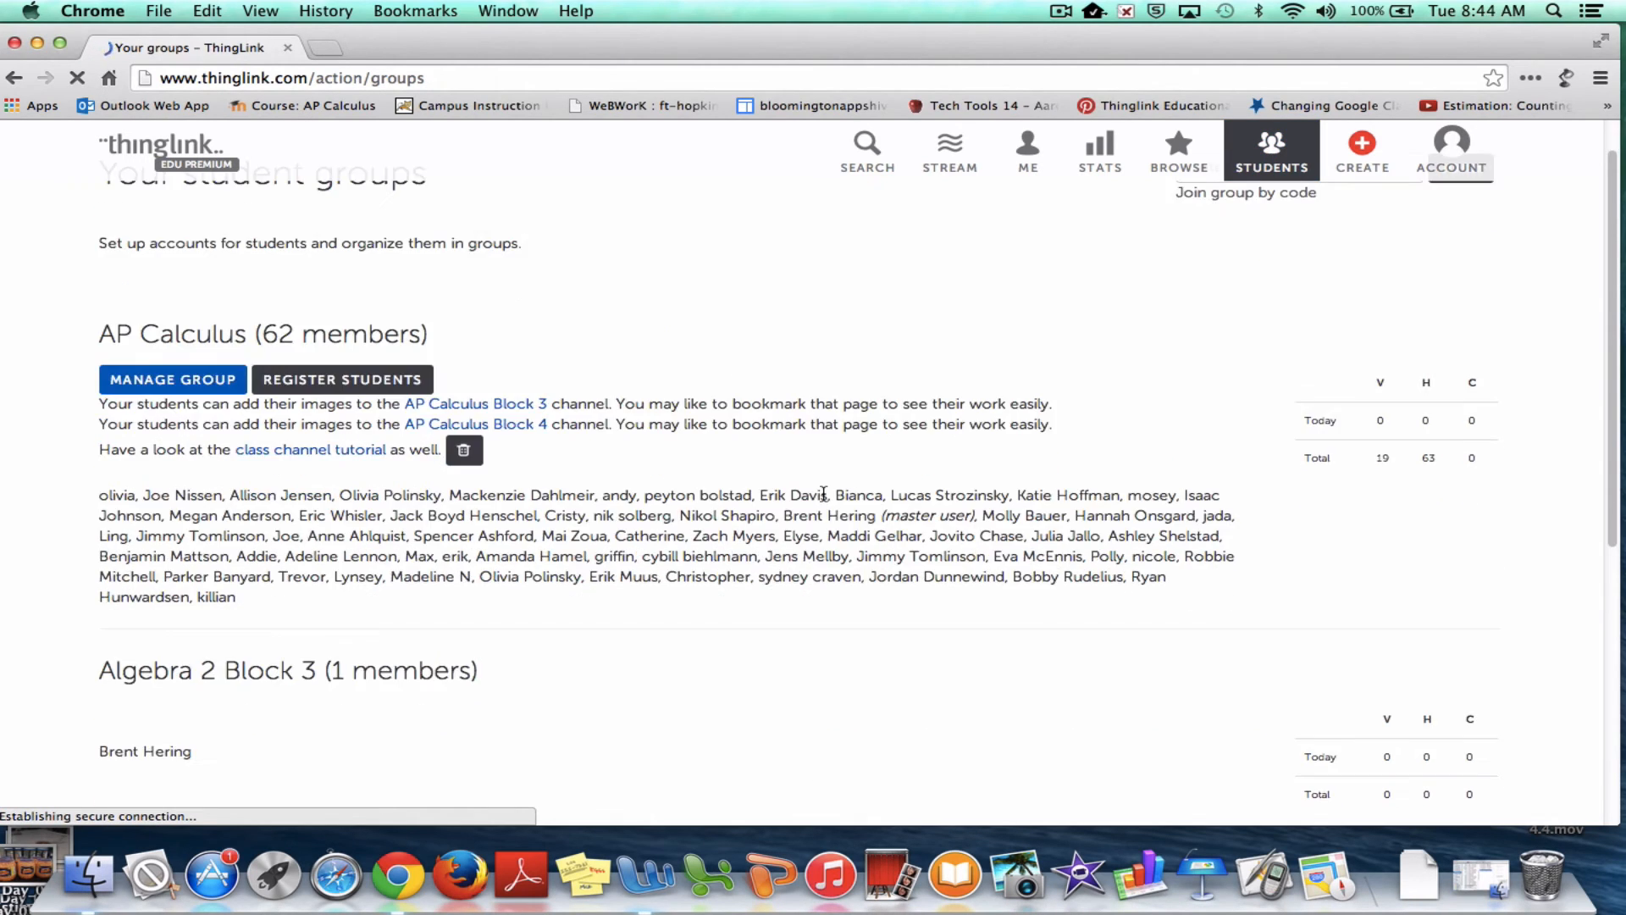
scroll(827, 501, up, 1)
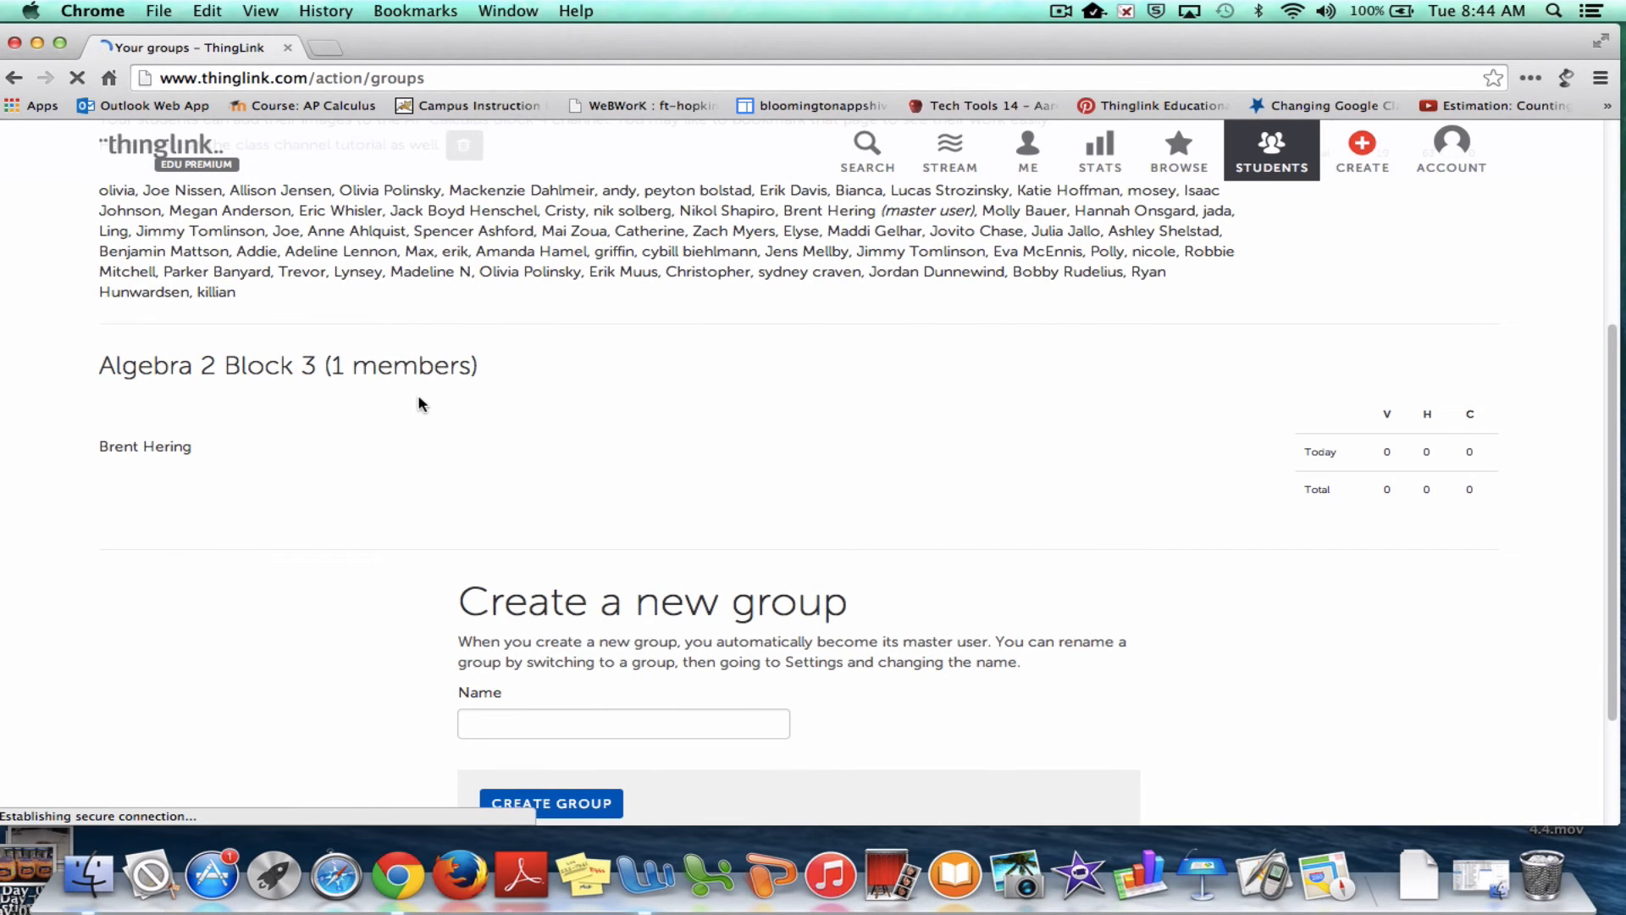
scroll(419, 398, up, 5)
scroll(415, 402, up, 1)
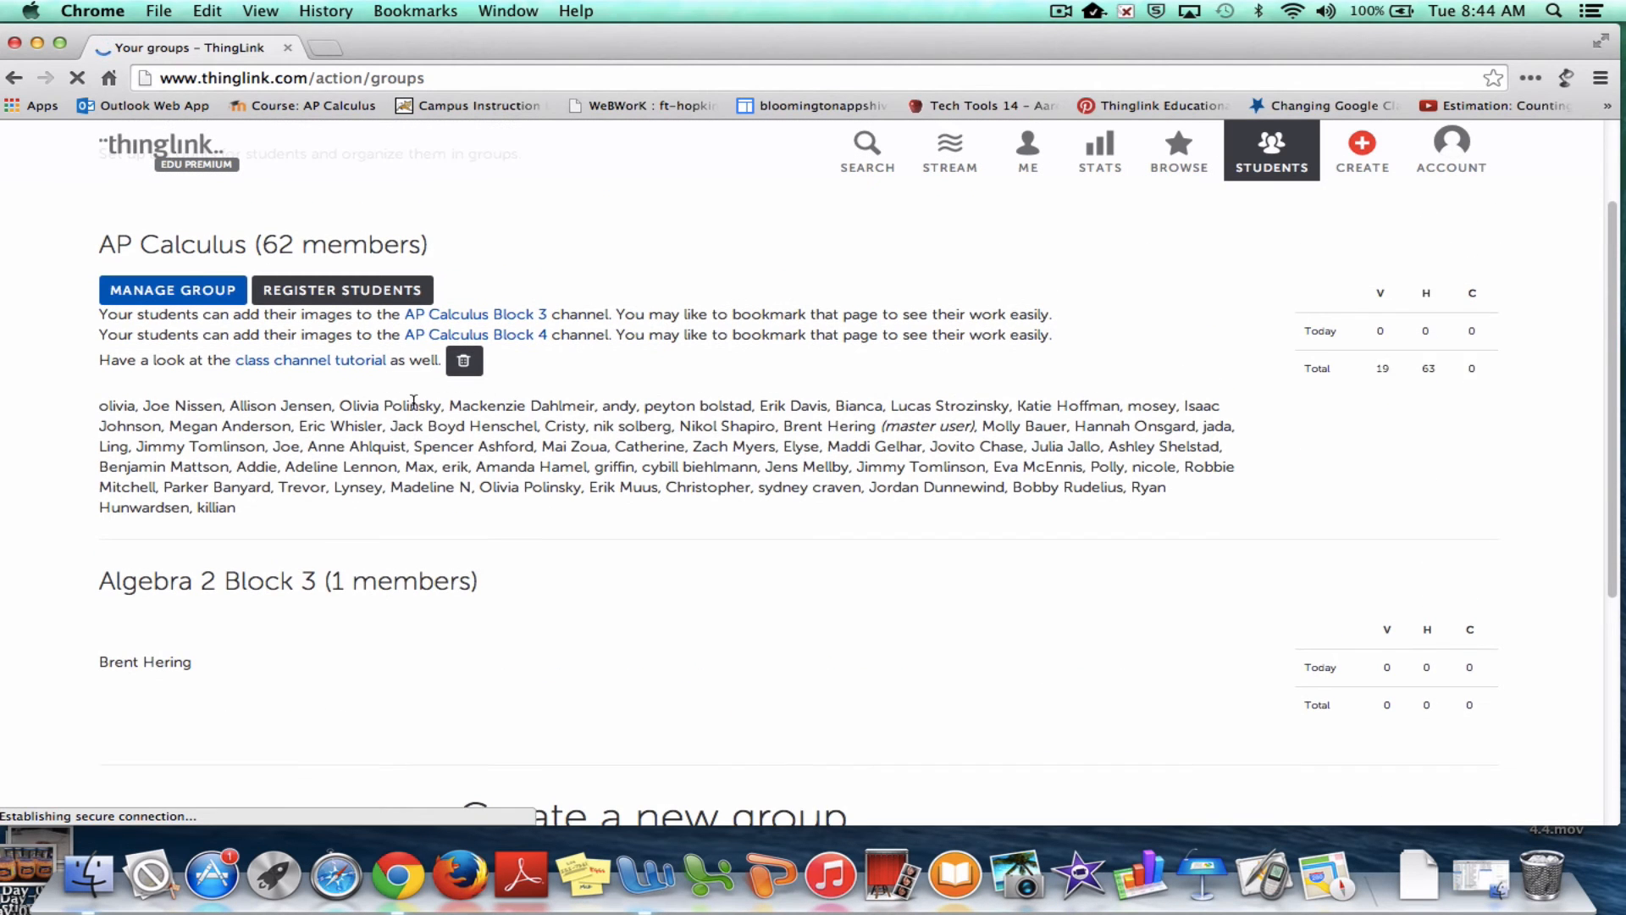
click(77, 83)
click(77, 84)
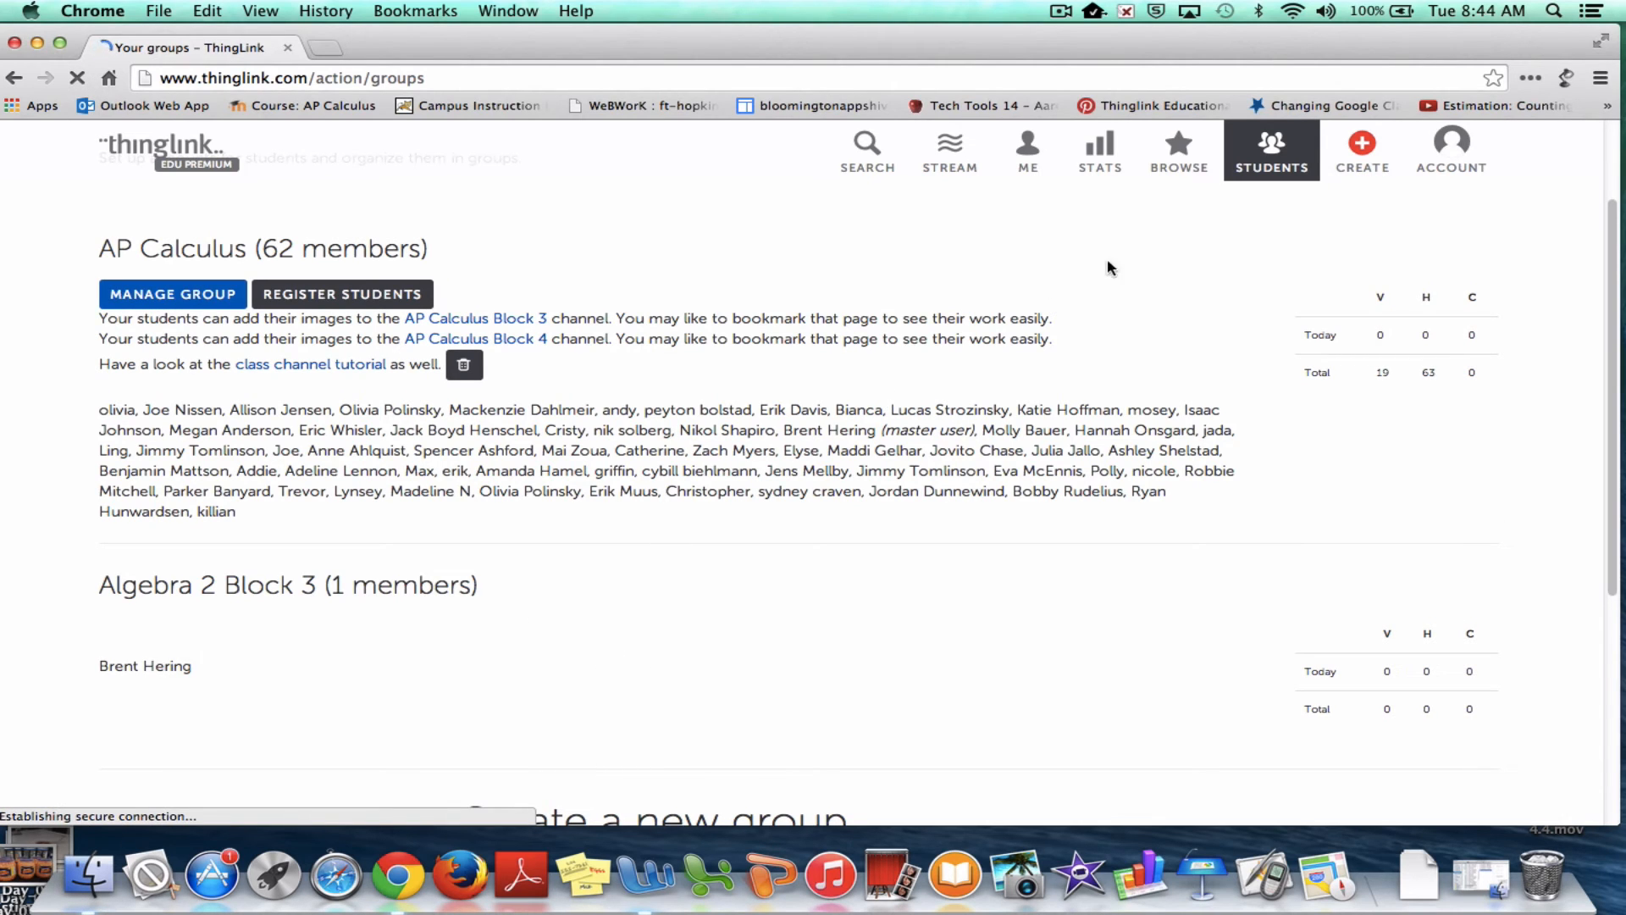
Log in as the Algebra 2 Block 3 group from the account menu
click(1450, 145)
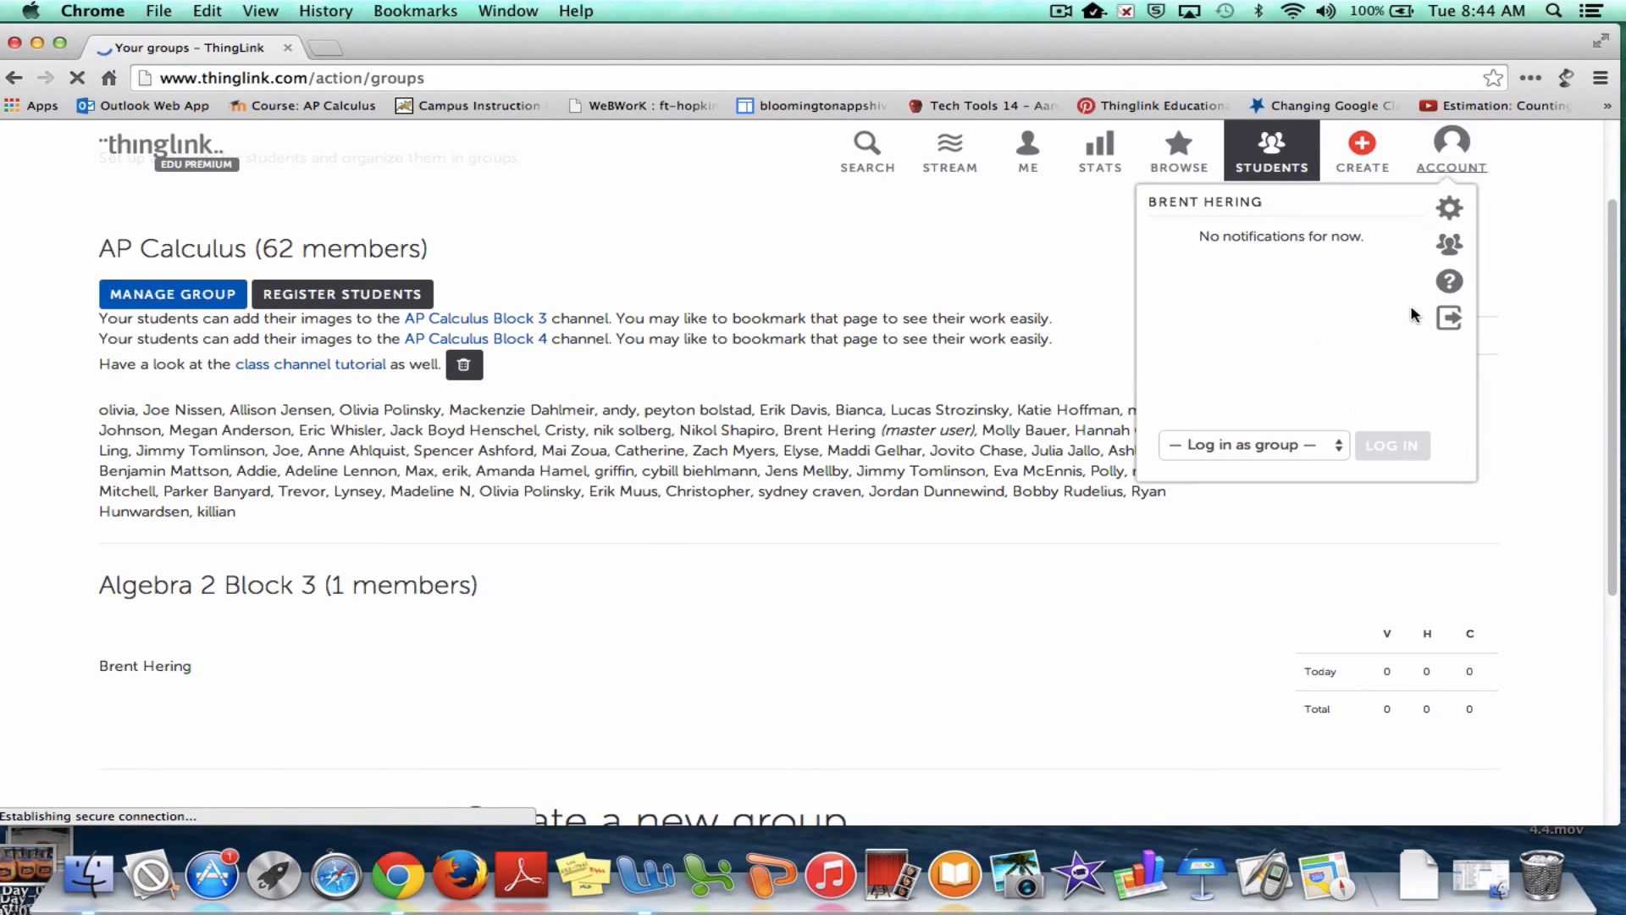
click(1326, 450)
click(1291, 483)
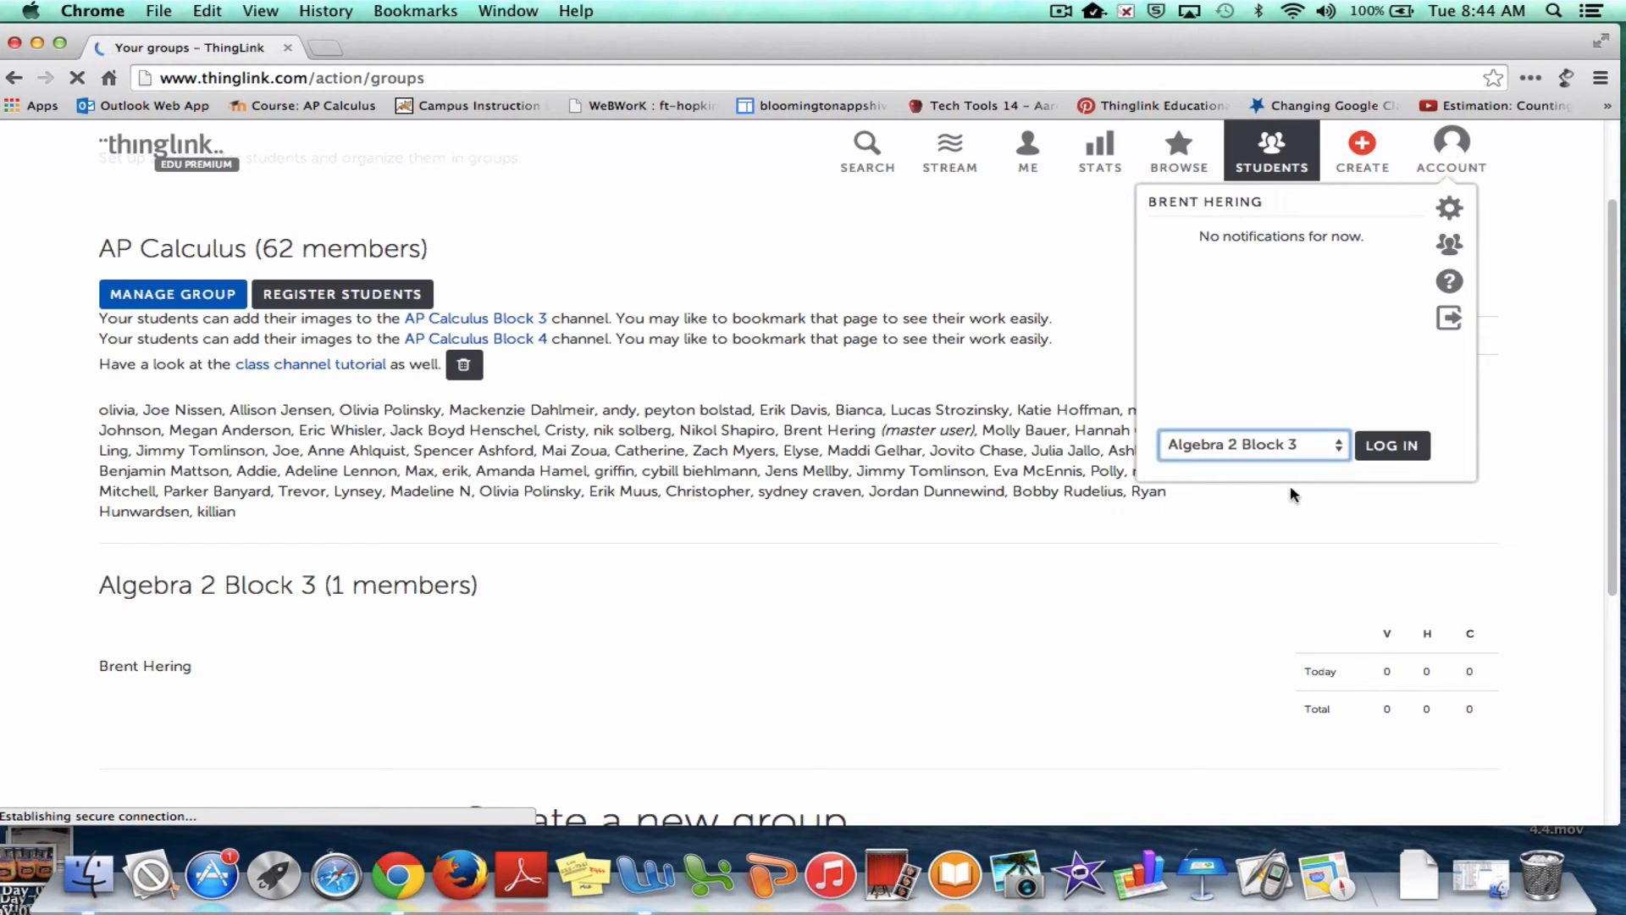
click(1388, 448)
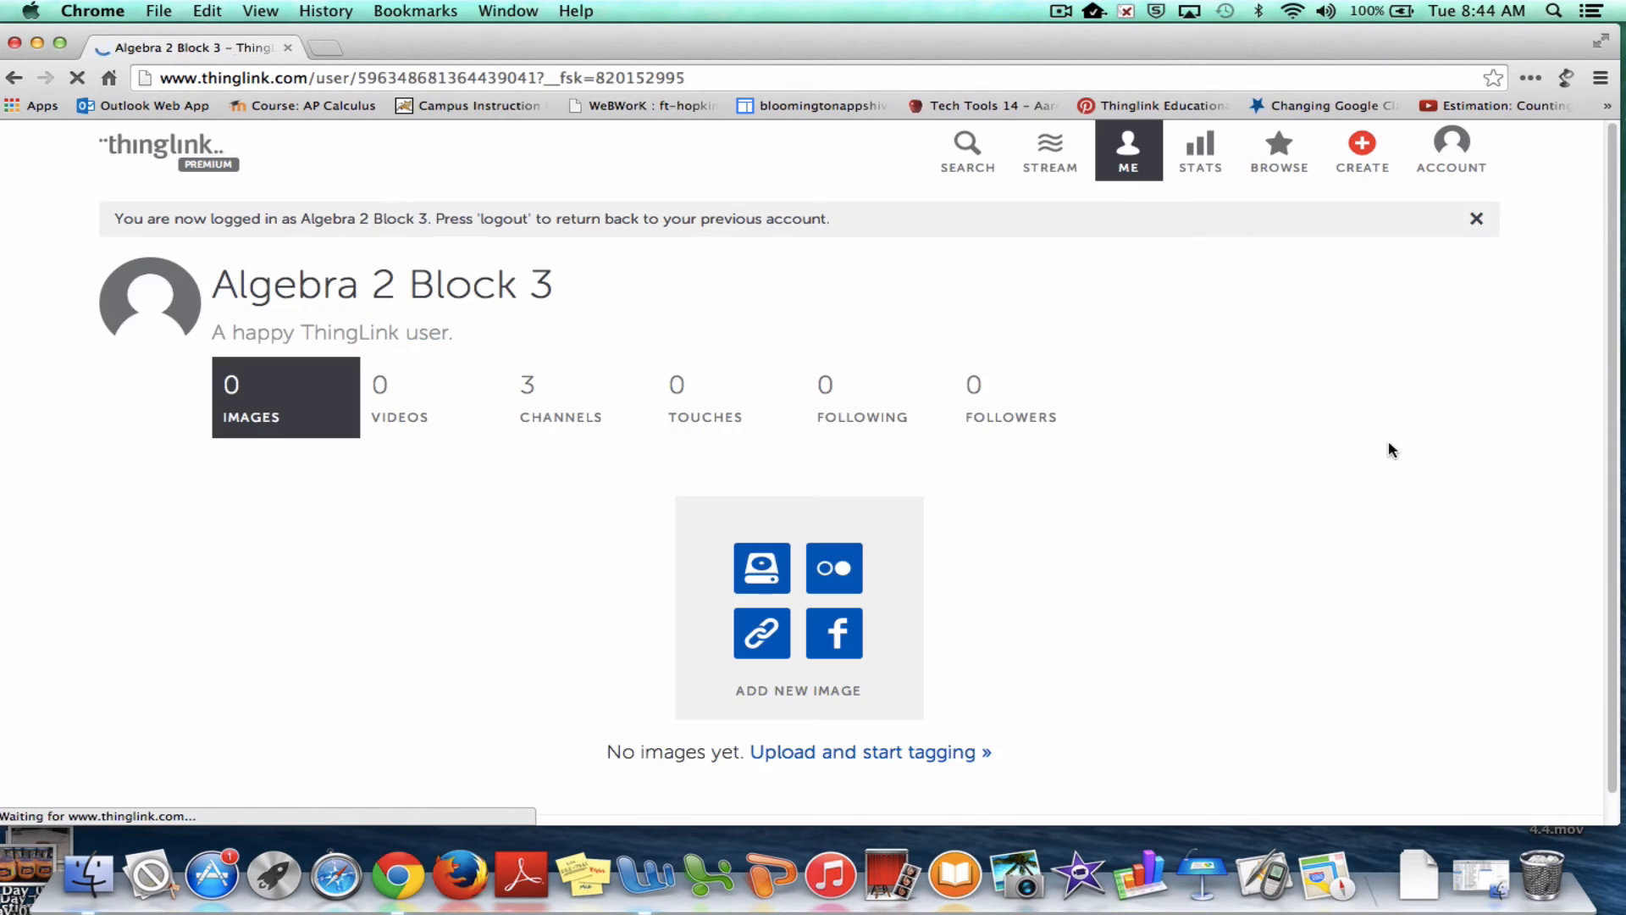
After viewing the Algebra 2 Block 3 channels, log in as the AP Calculus group account
click(584, 420)
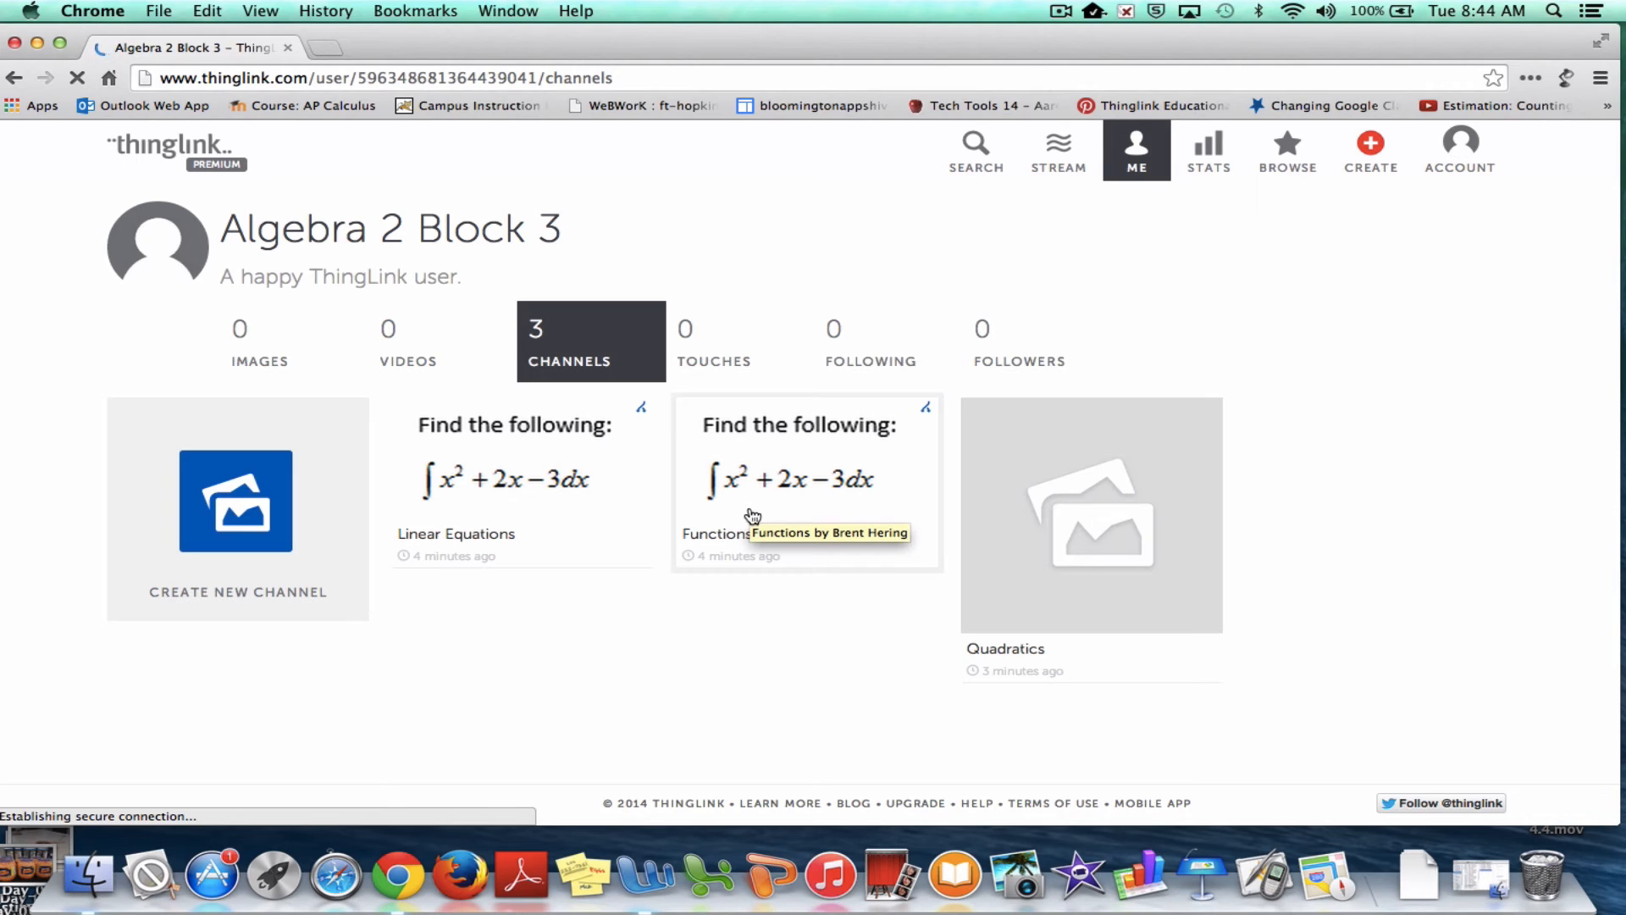
click(1466, 157)
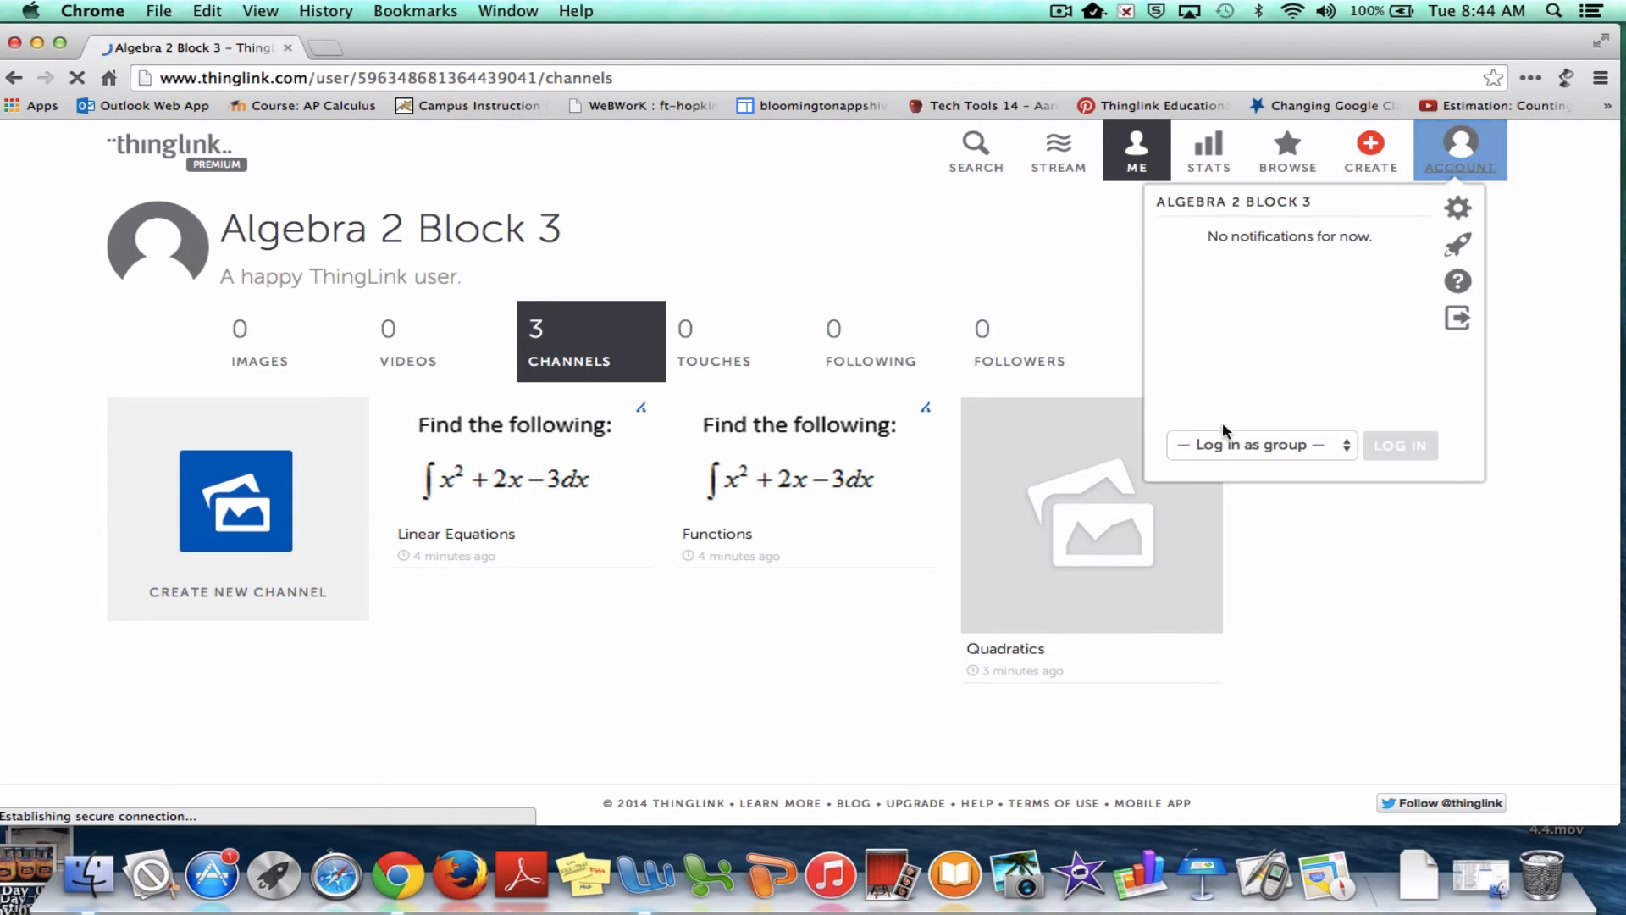
click(1254, 443)
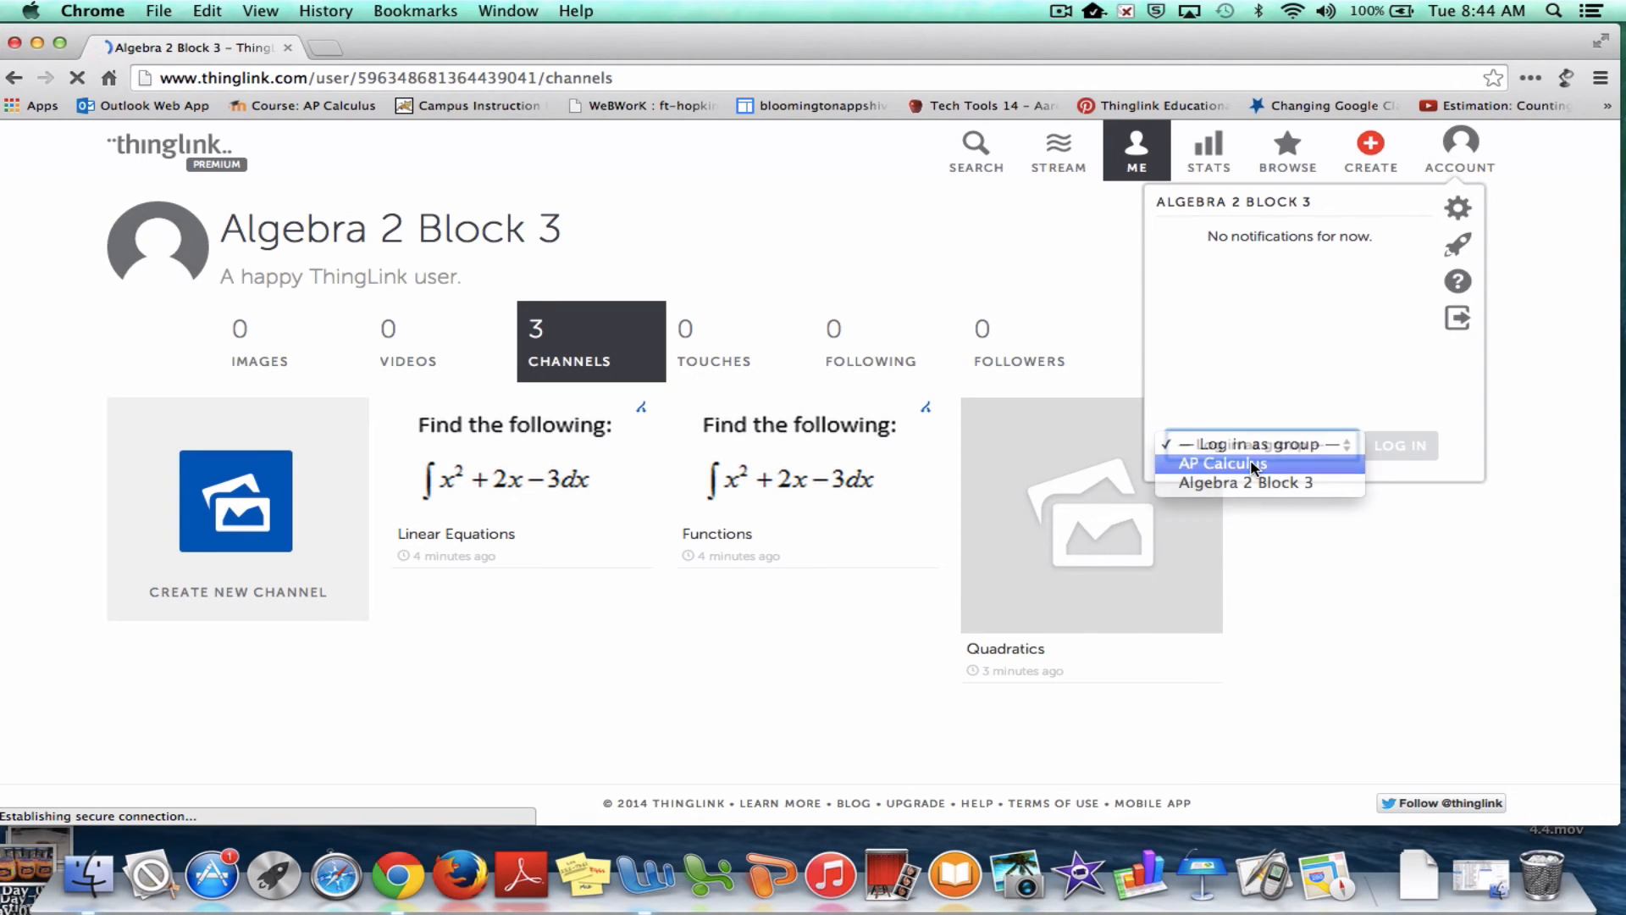
click(1255, 466)
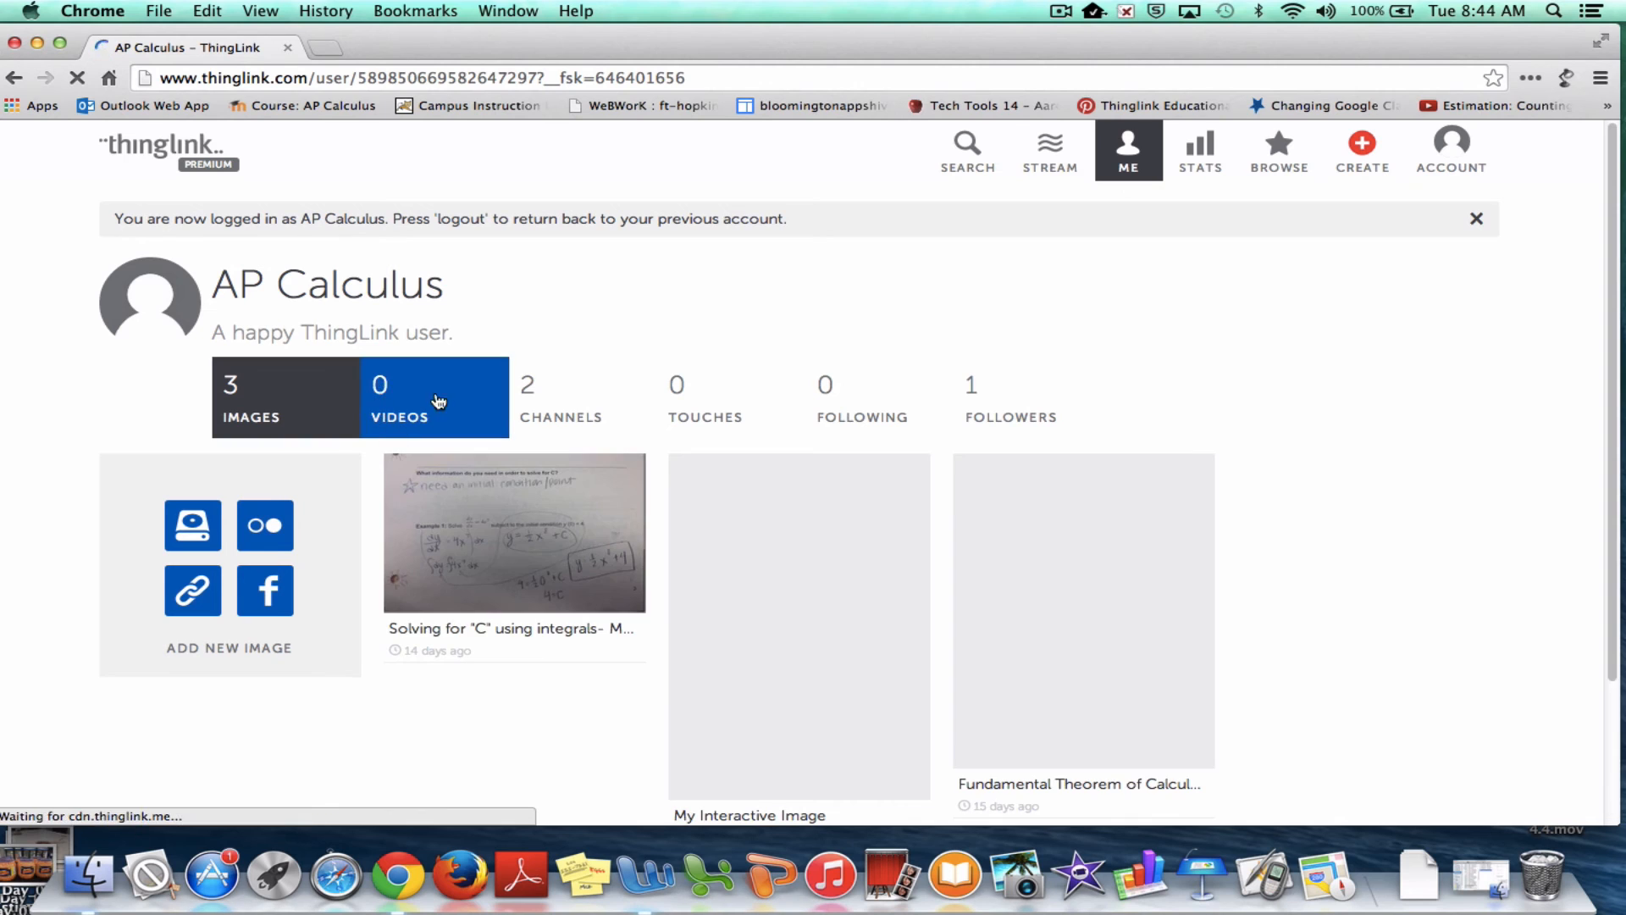
Open the AP Calculus Block 3 channel and page through its slideshow to the Calculate L4 slide
click(538, 403)
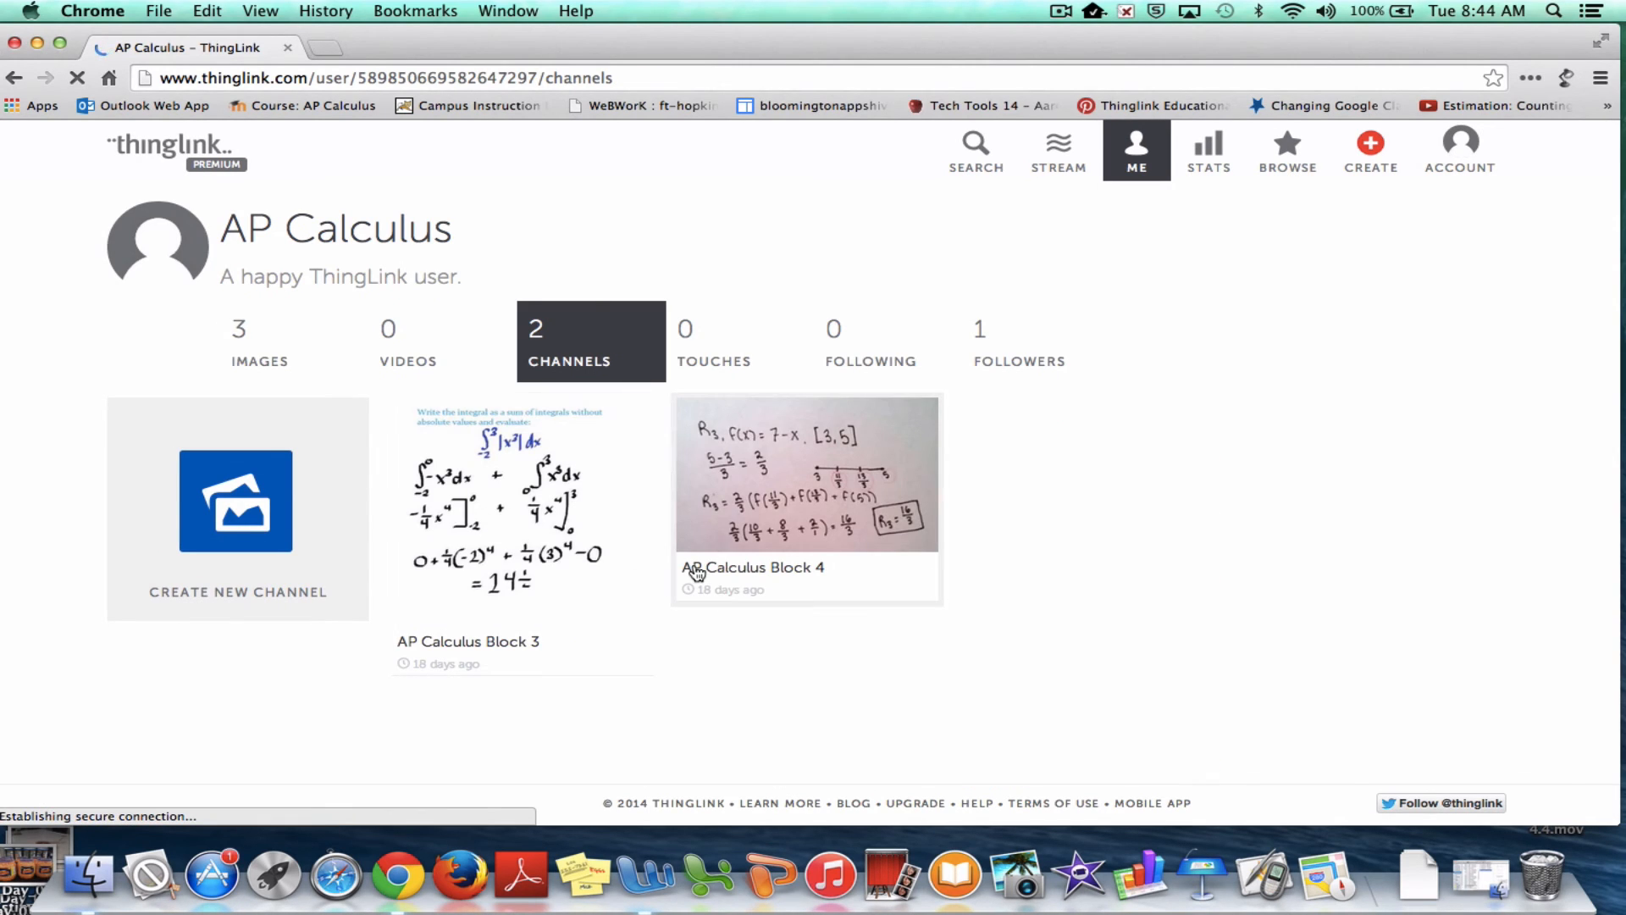
click(518, 543)
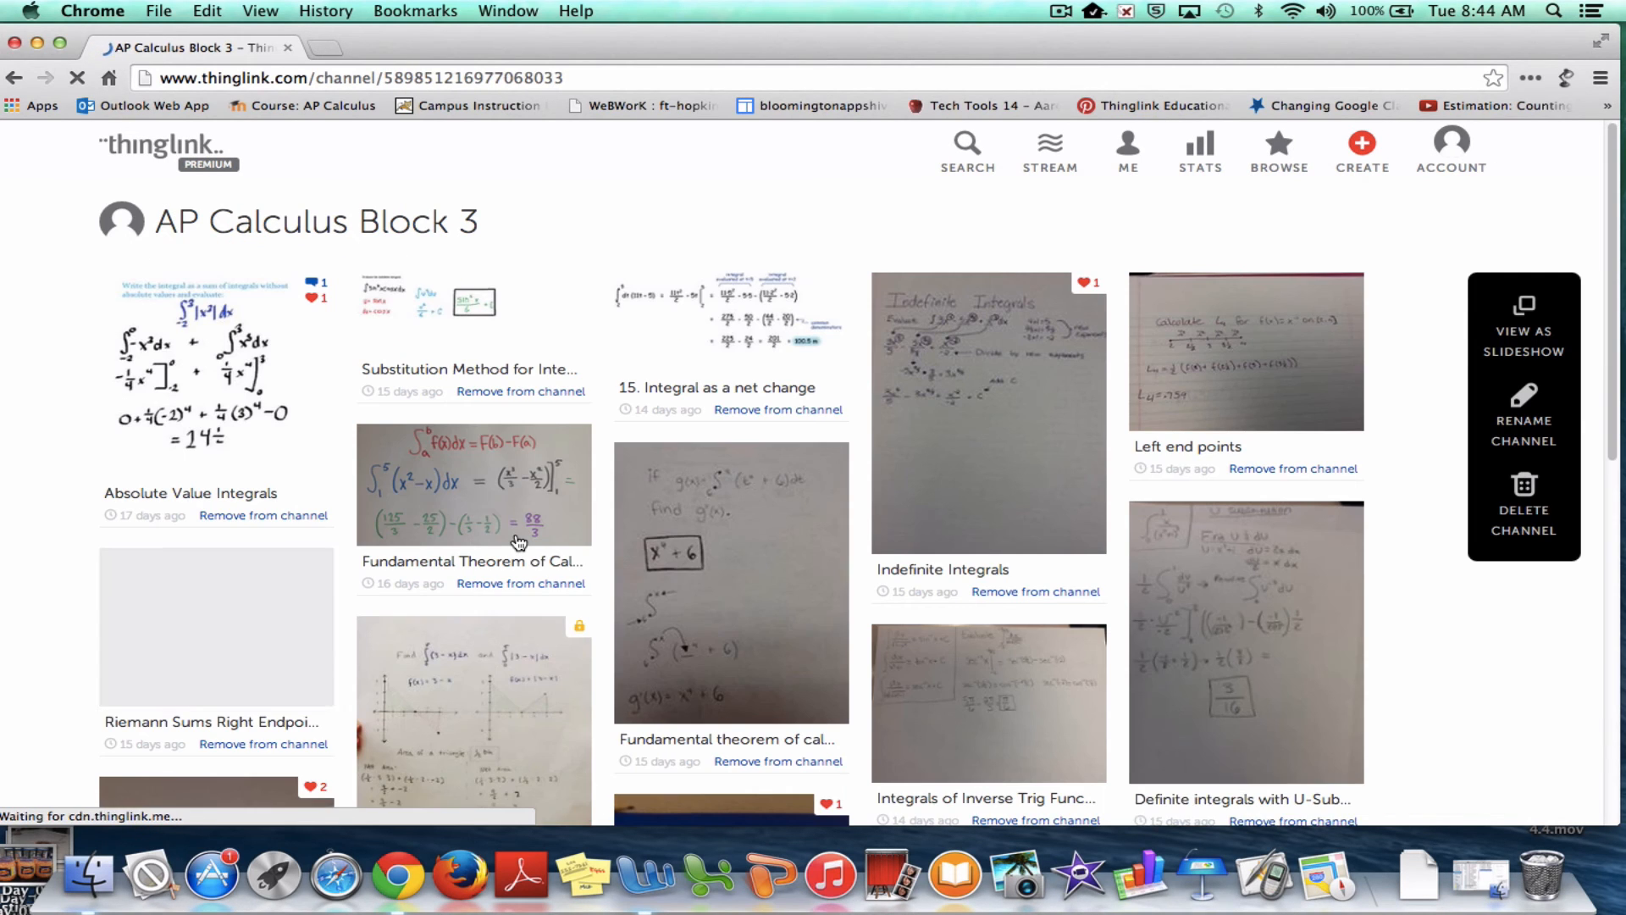
scroll(871, 600, down, 5)
scroll(871, 600, down, 5)
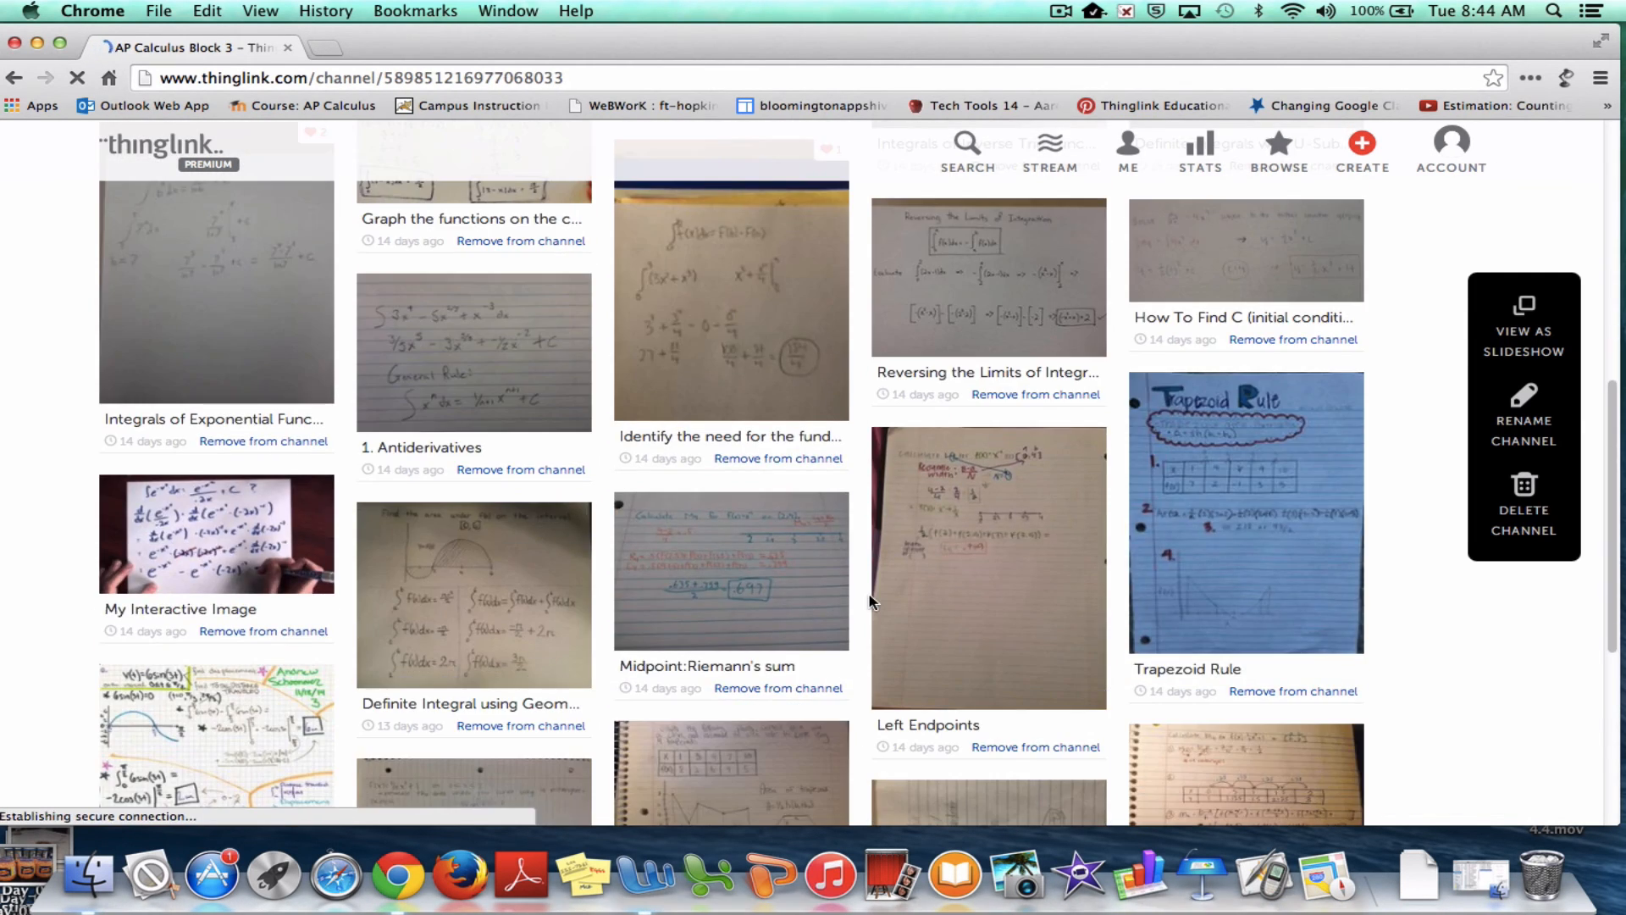
scroll(871, 599, up, 15)
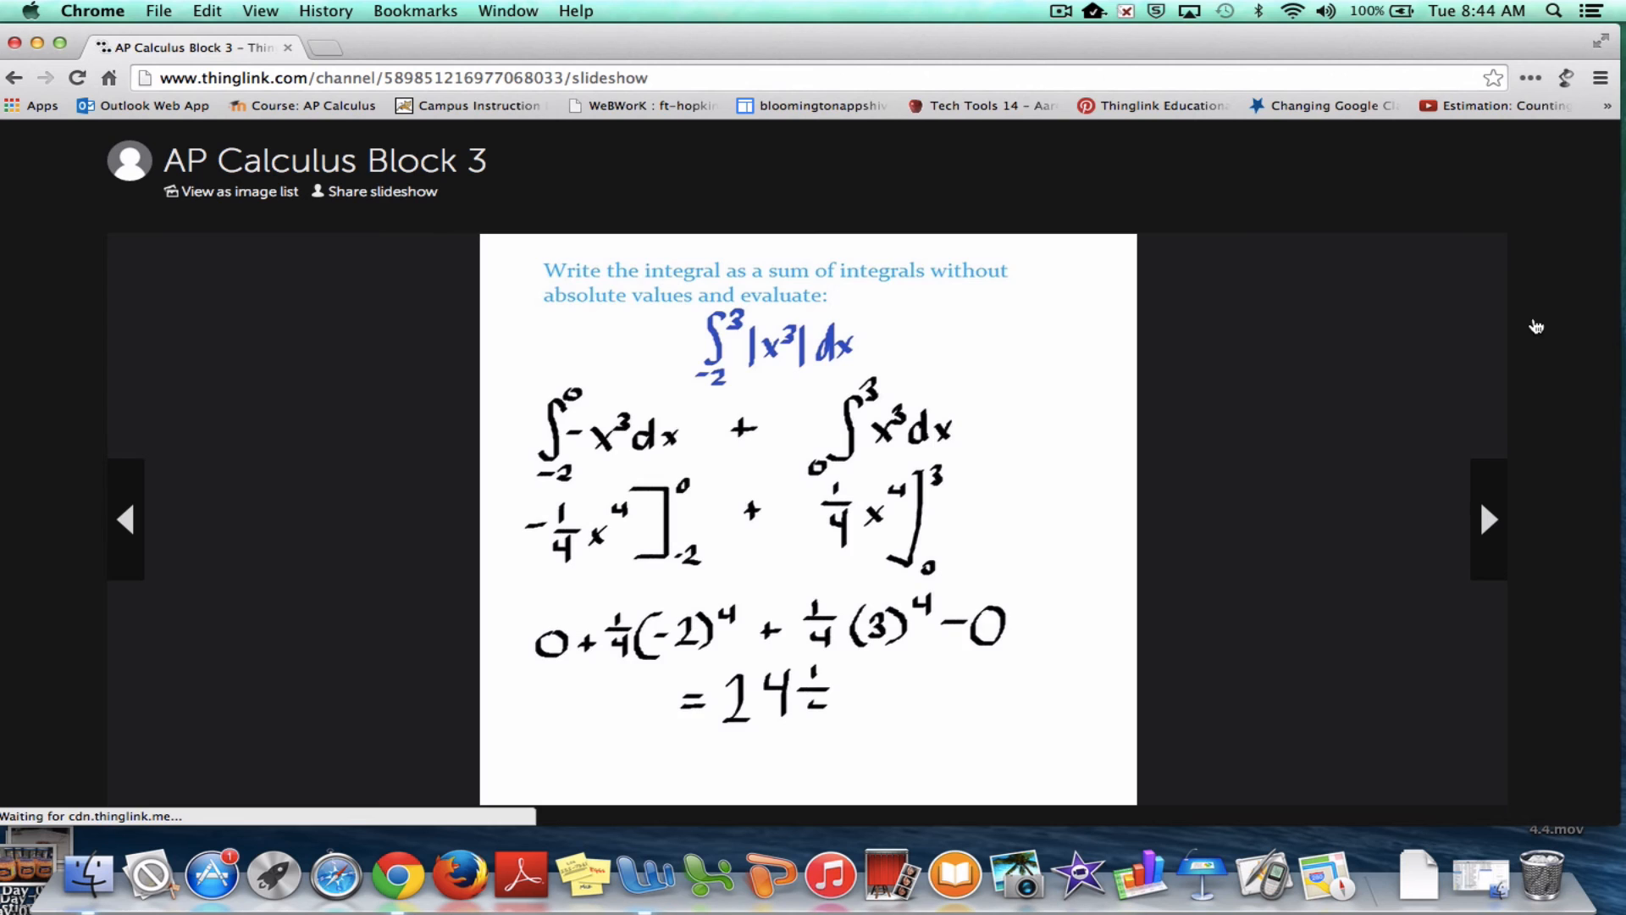
click(1488, 513)
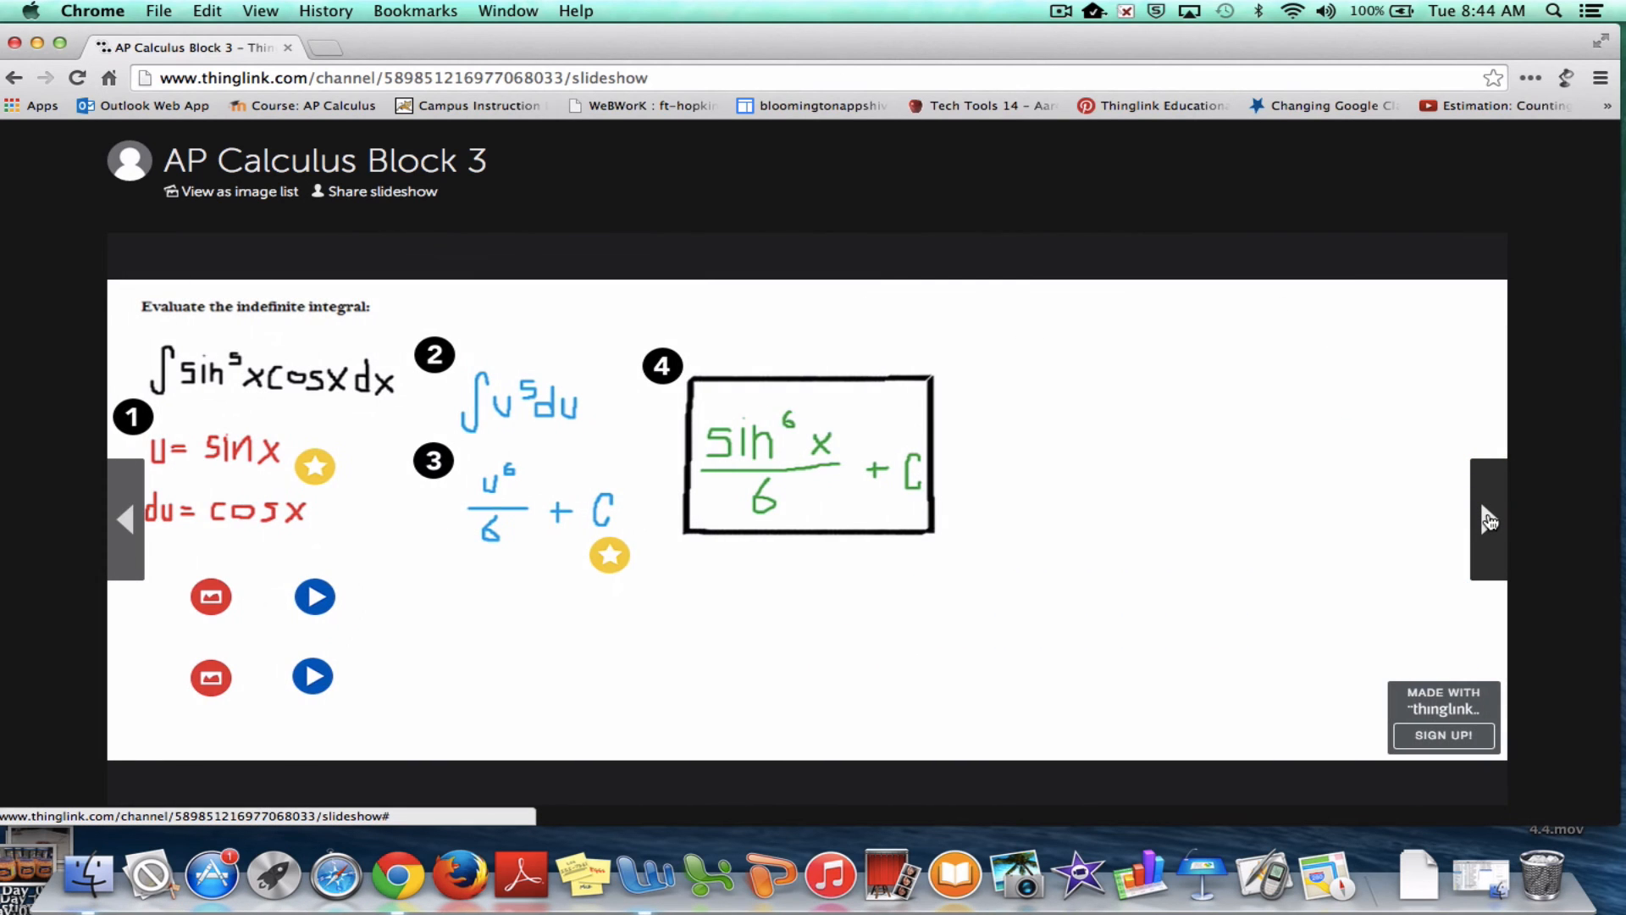
click(1488, 520)
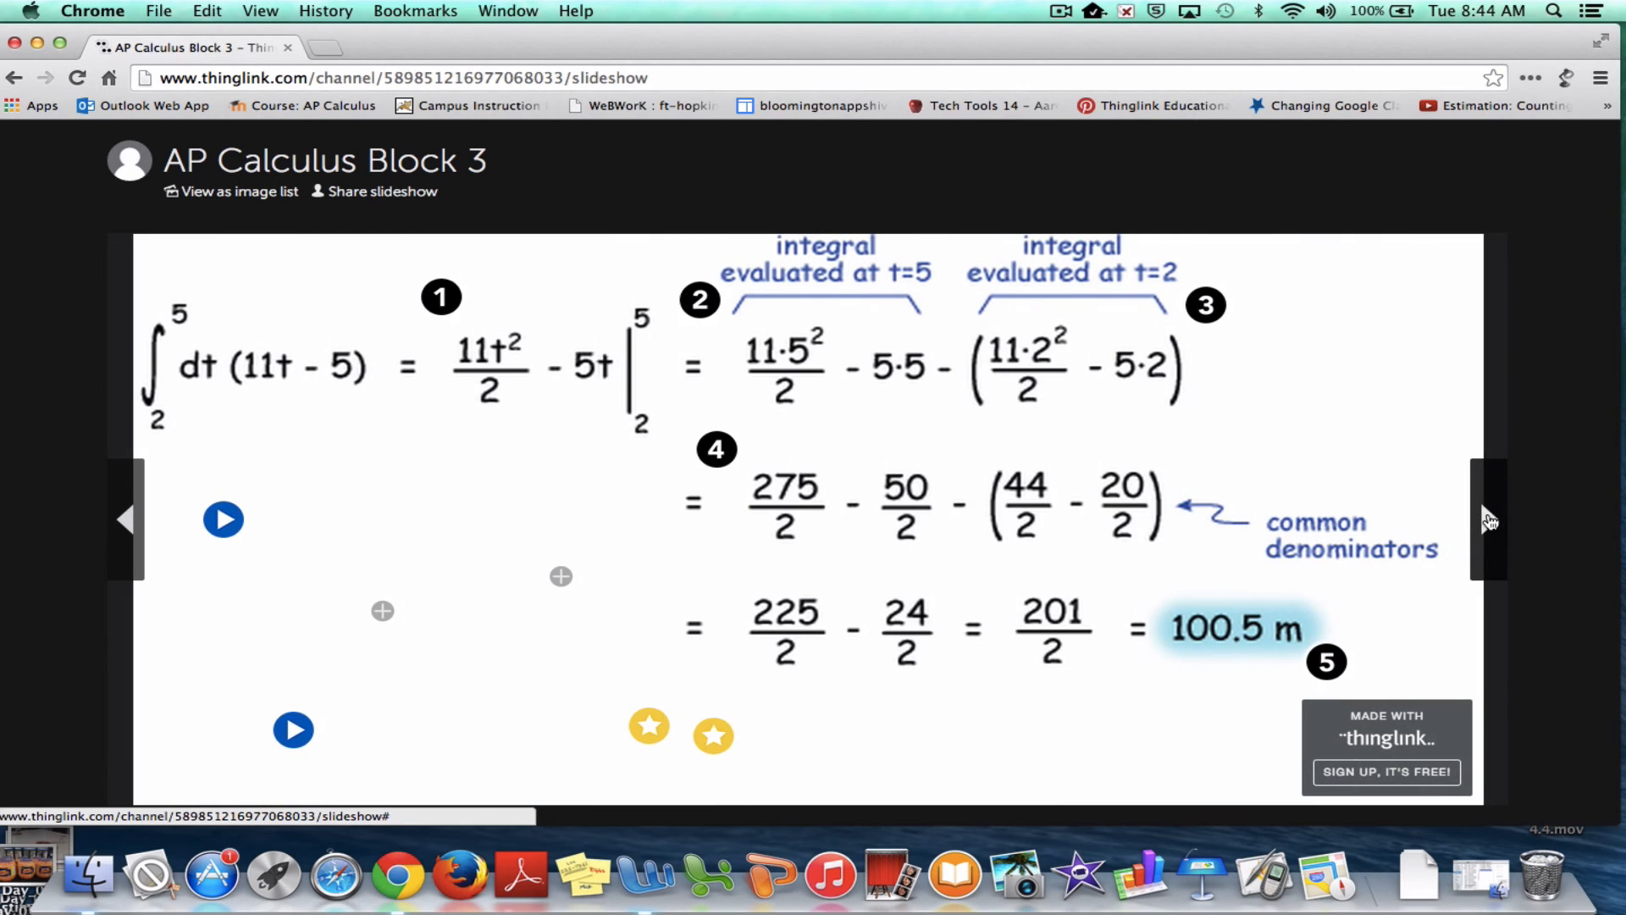
click(1487, 520)
click(1488, 520)
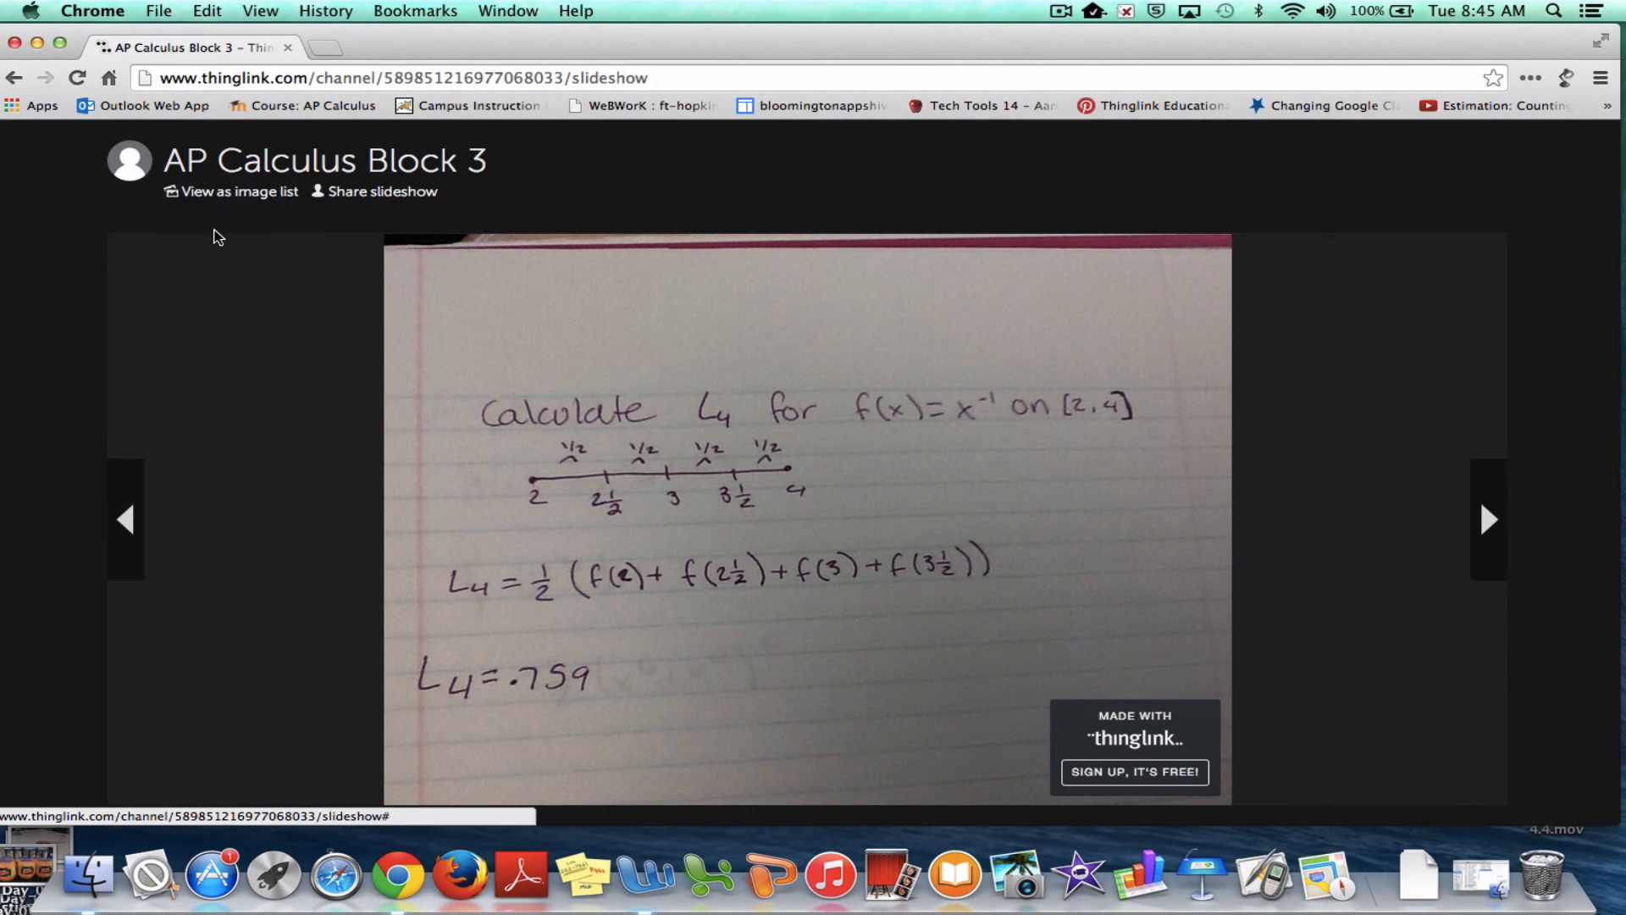
Return the channel to its image list view and log out of the AP Calculus group
click(211, 195)
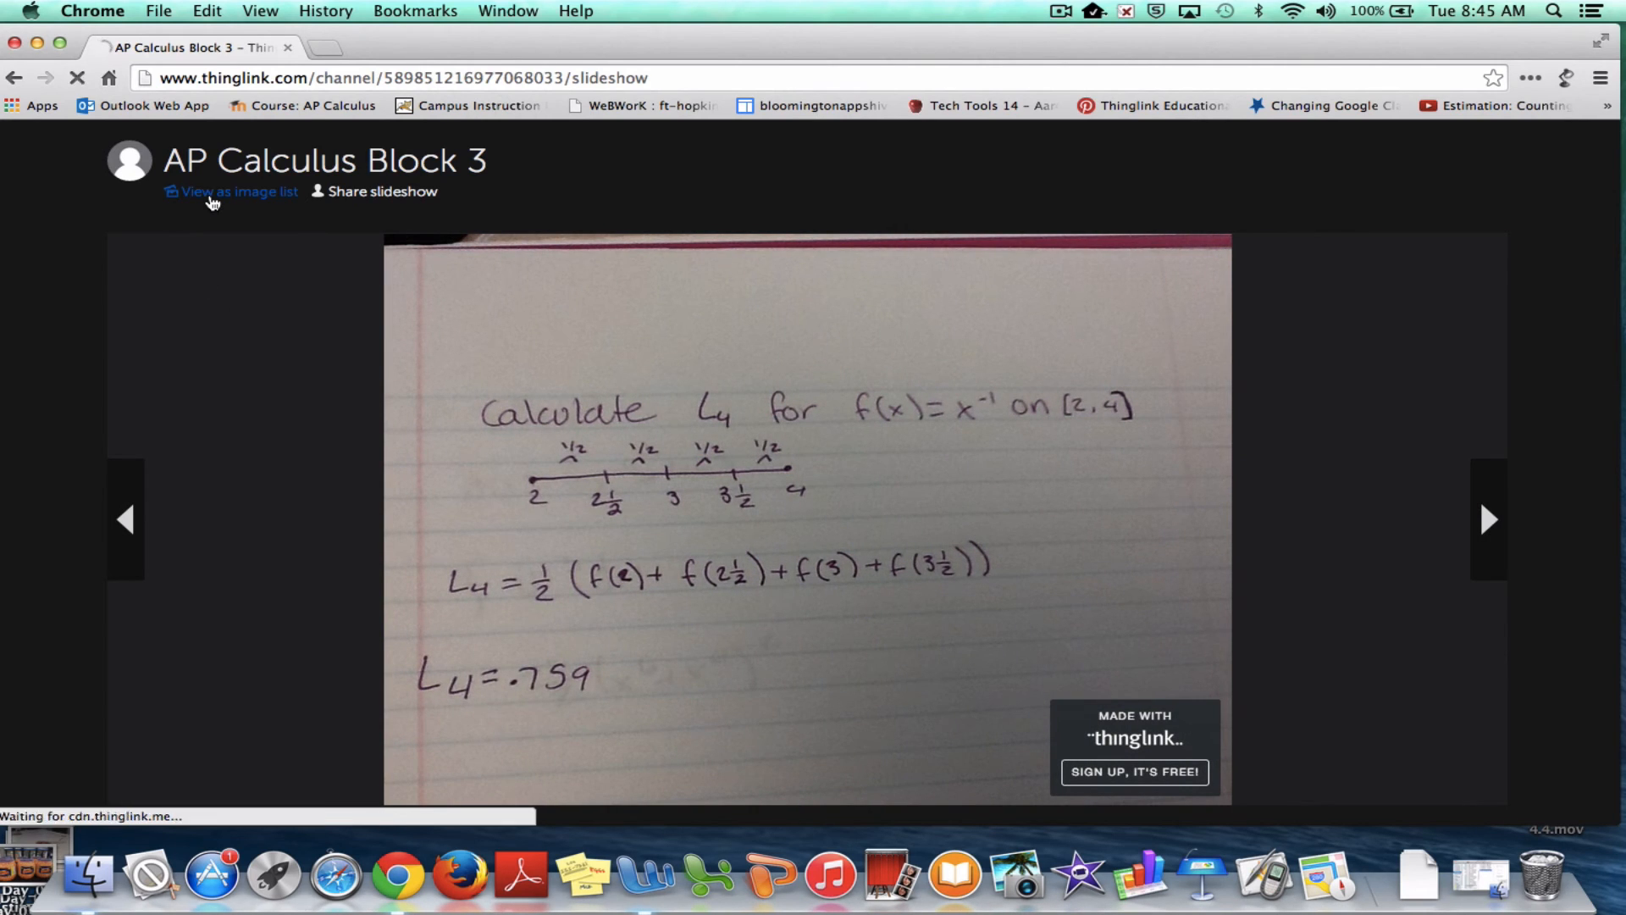
scroll(608, 521, down, 15)
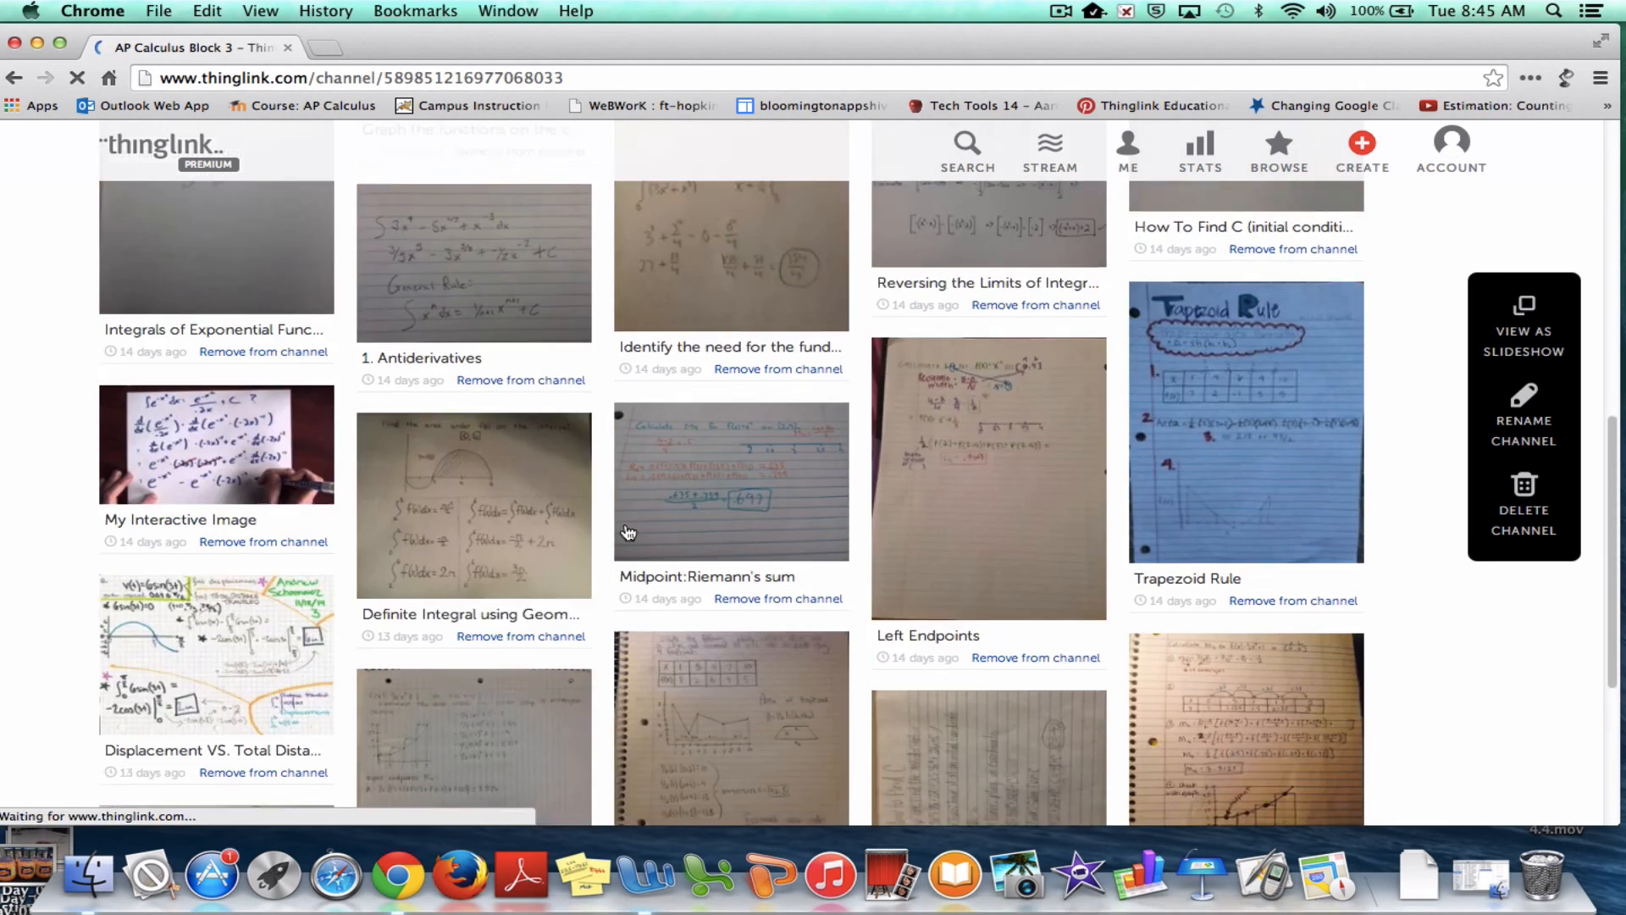
scroll(624, 524, up, 15)
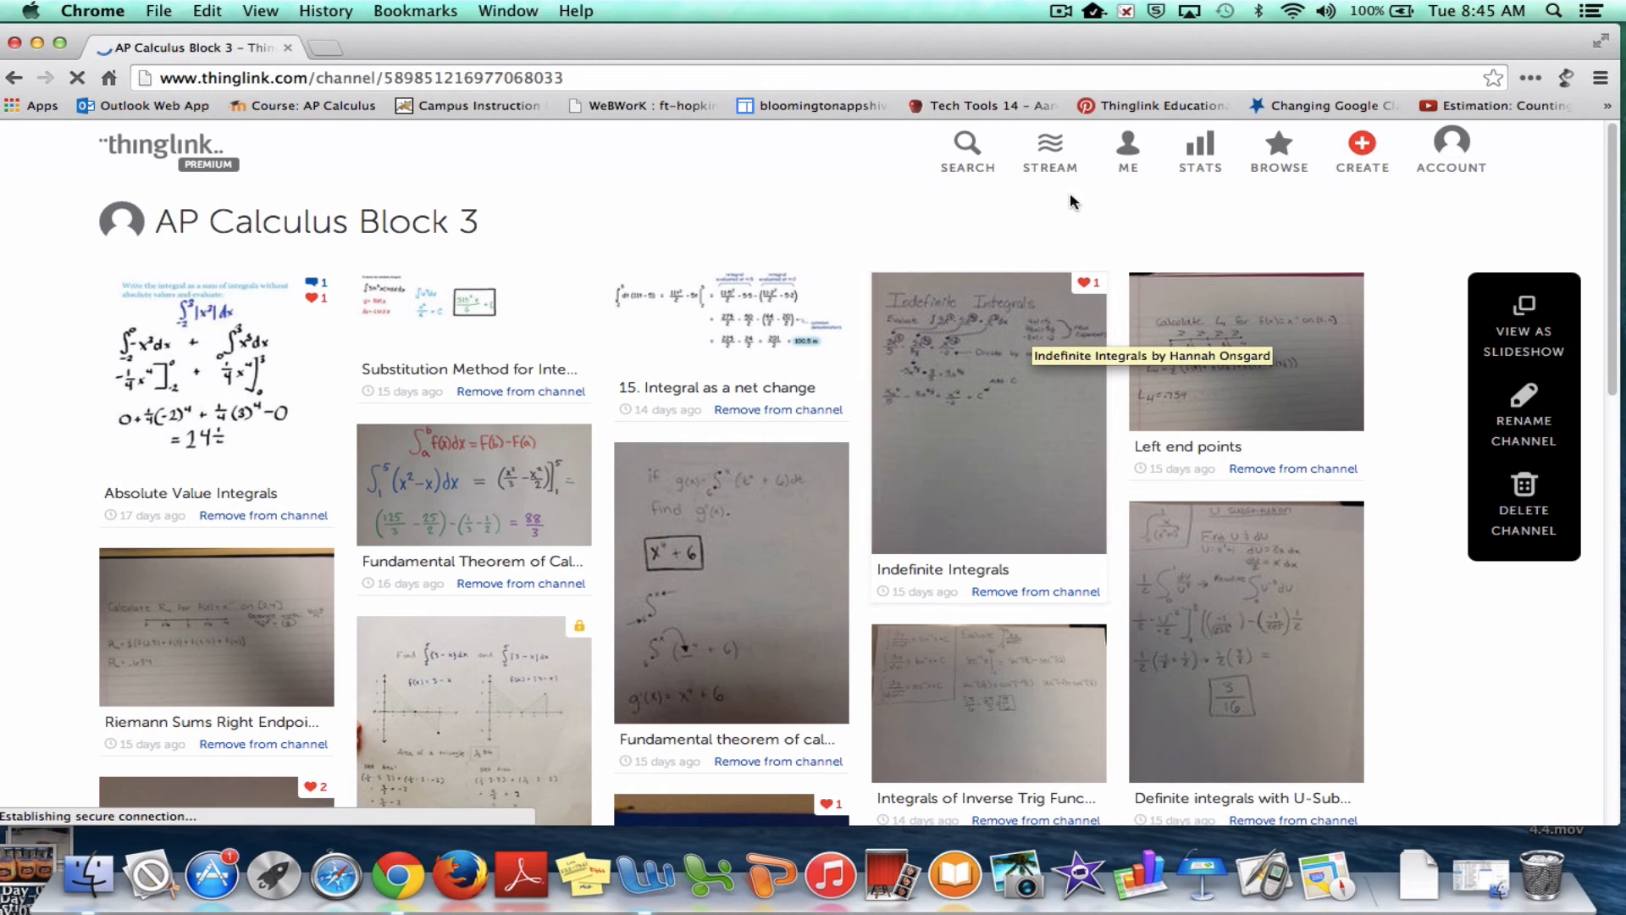
click(1487, 150)
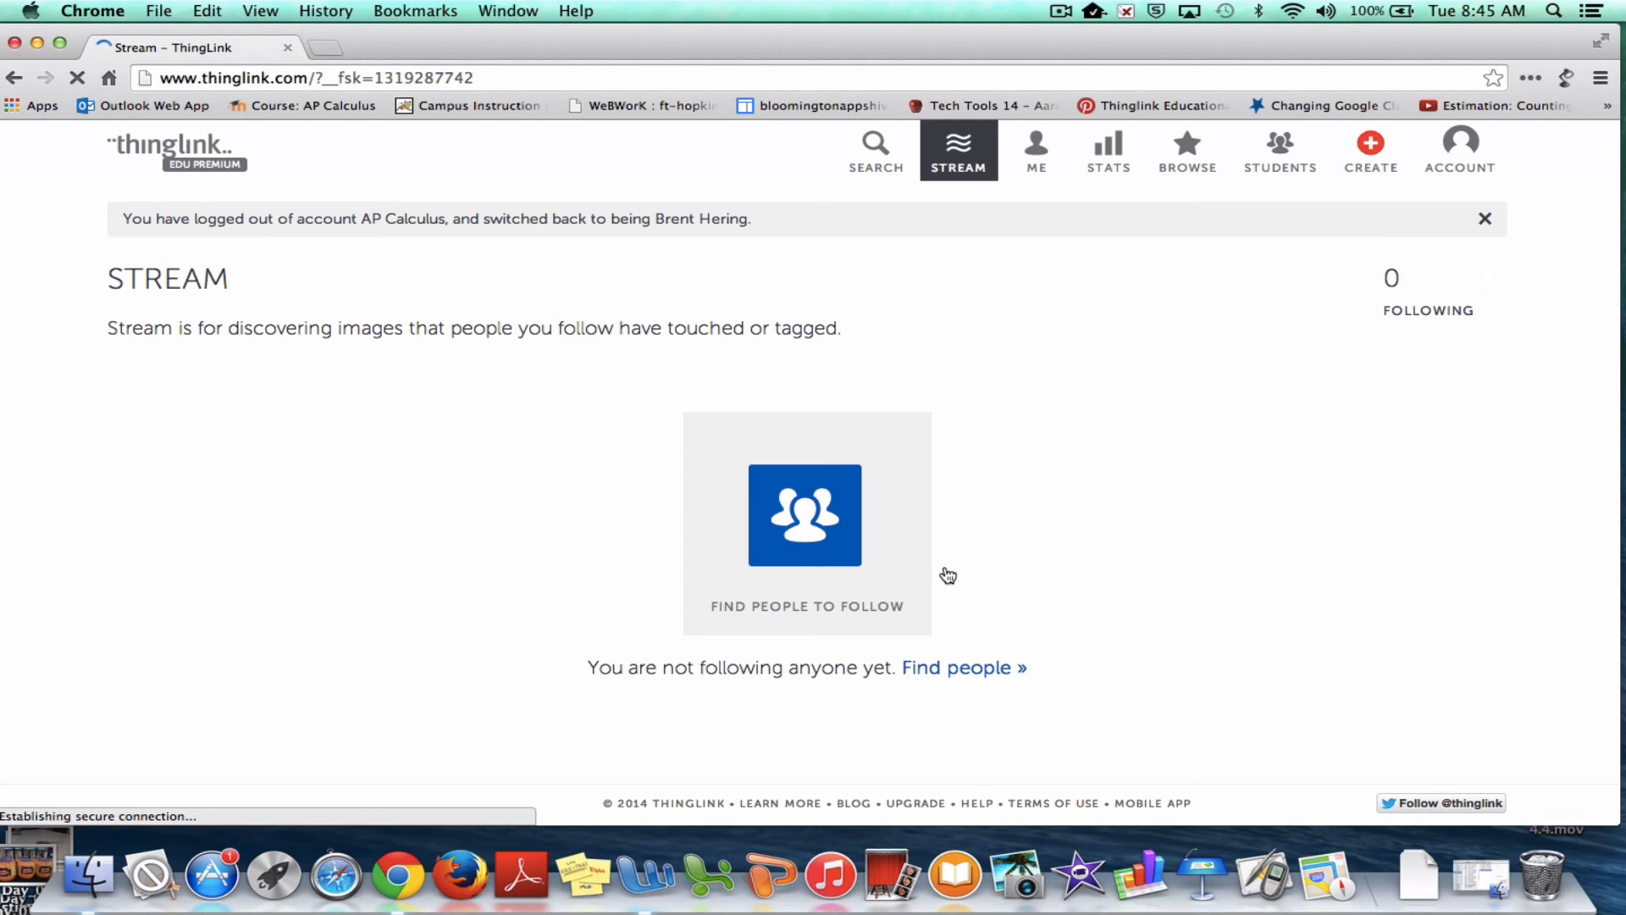
From your profile's image grid, open the 'Finding f(5) given f'(x) and f(1)' image
click(1034, 169)
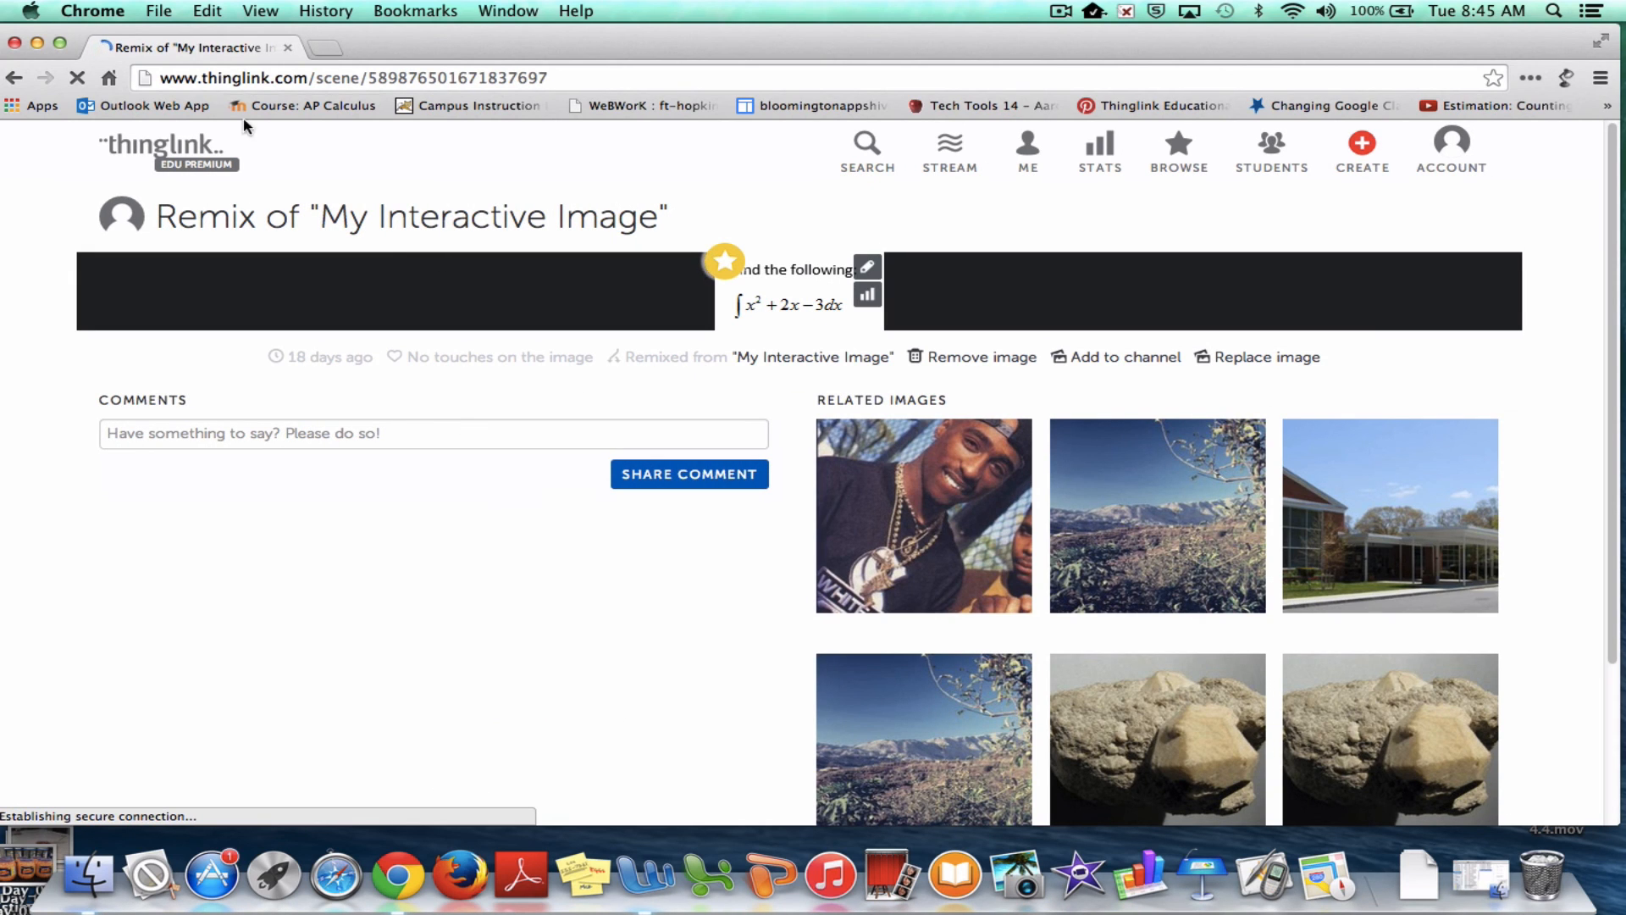
click(1038, 164)
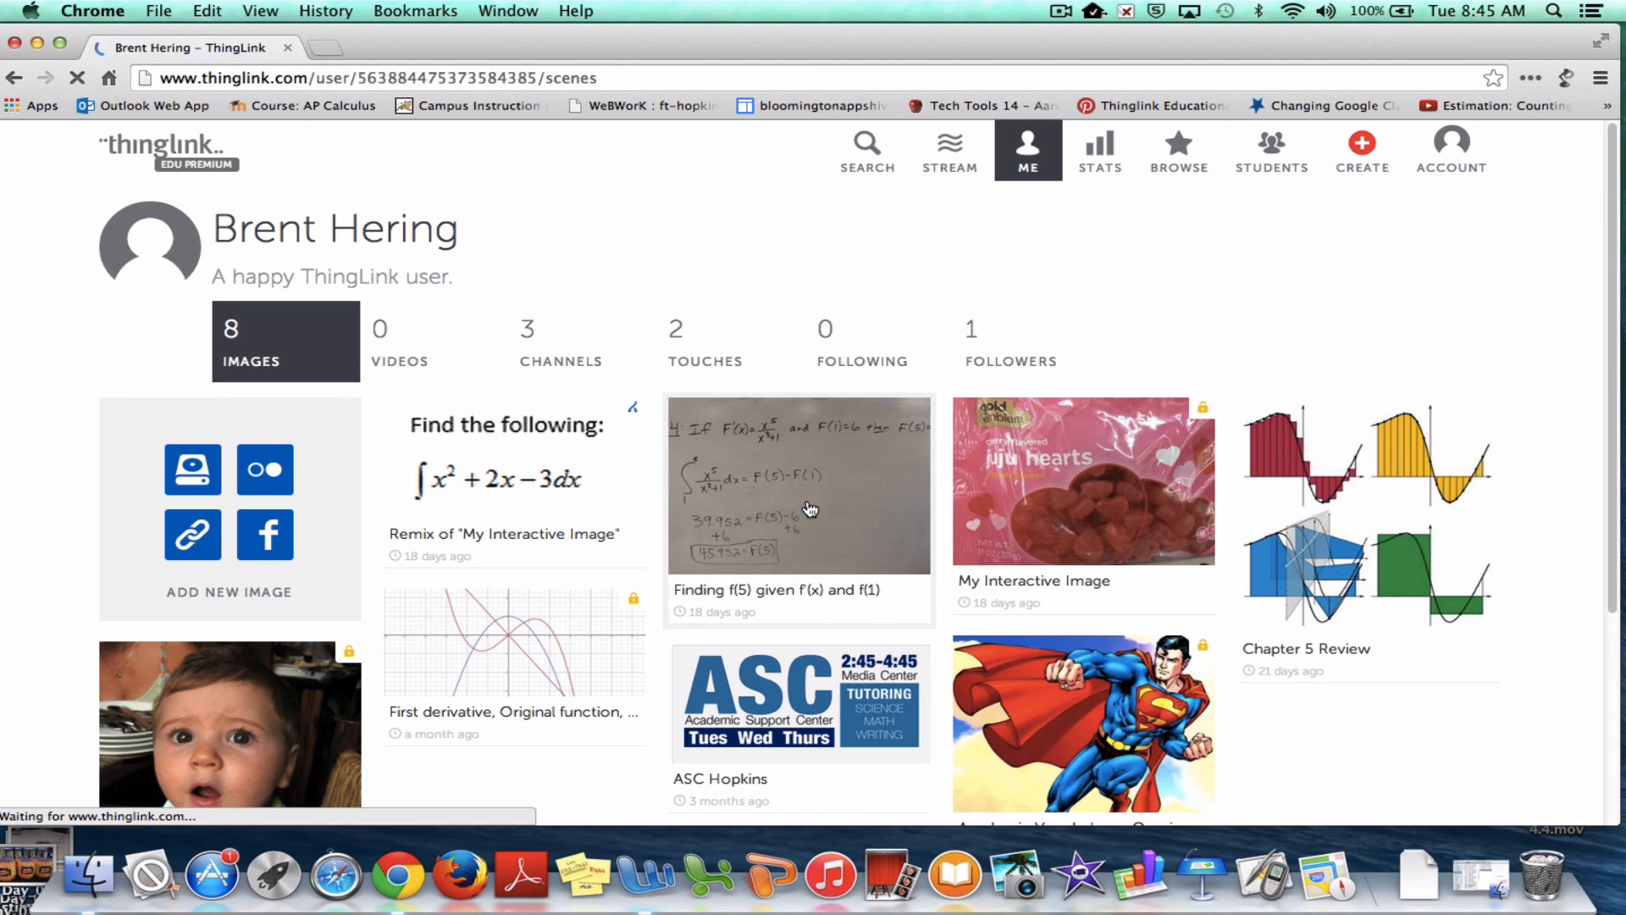
click(810, 509)
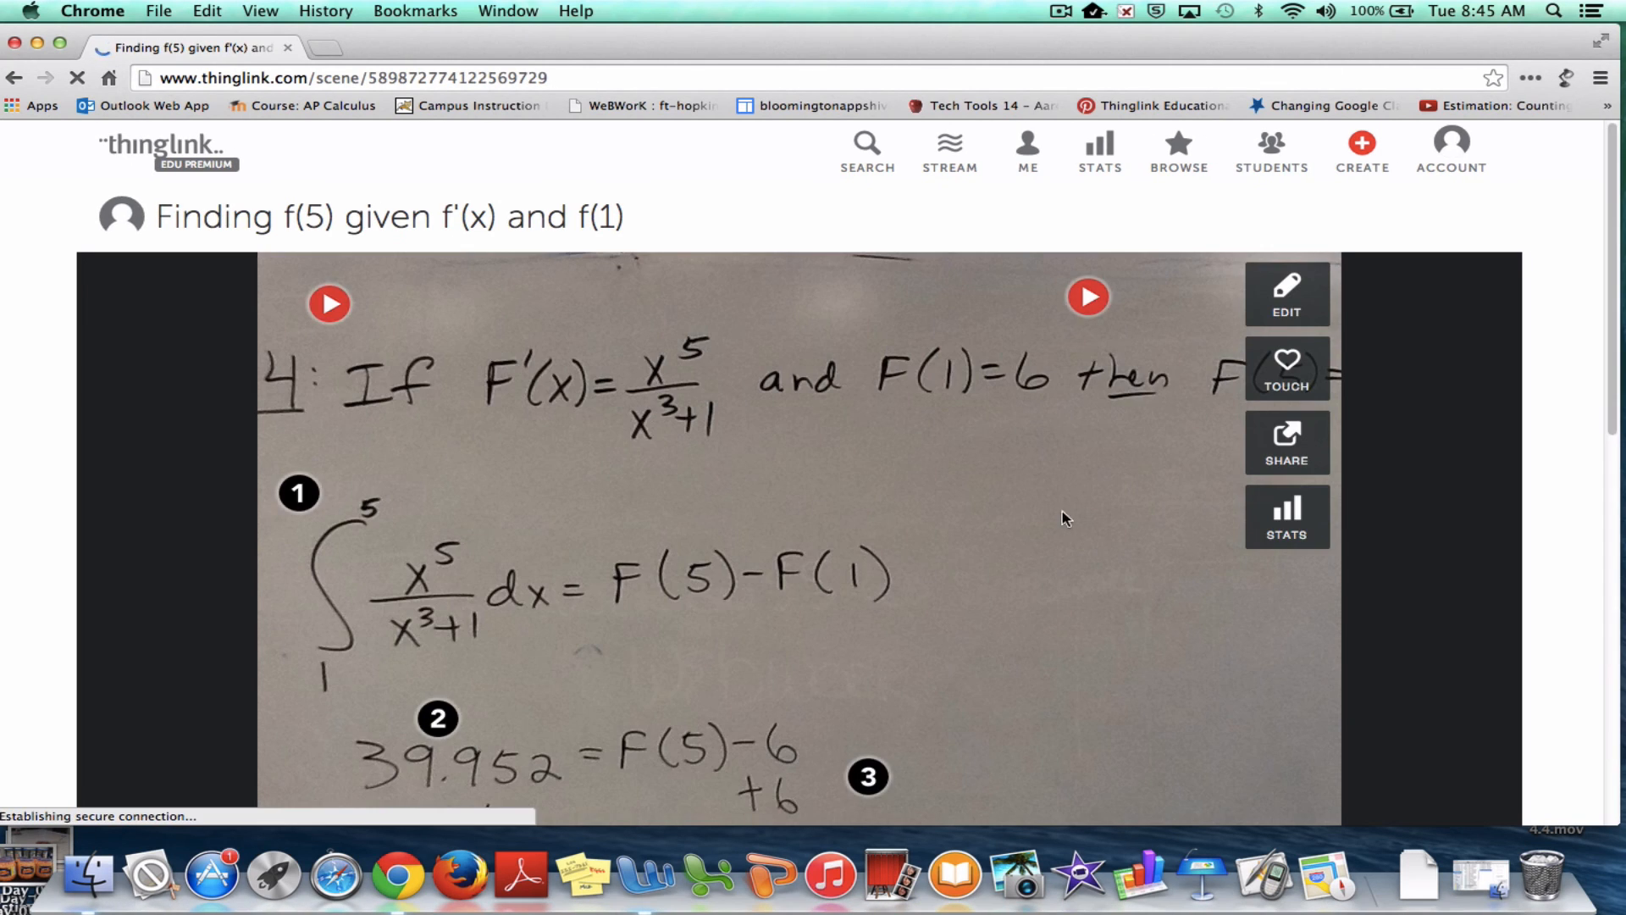
scroll(1071, 512, down, 1)
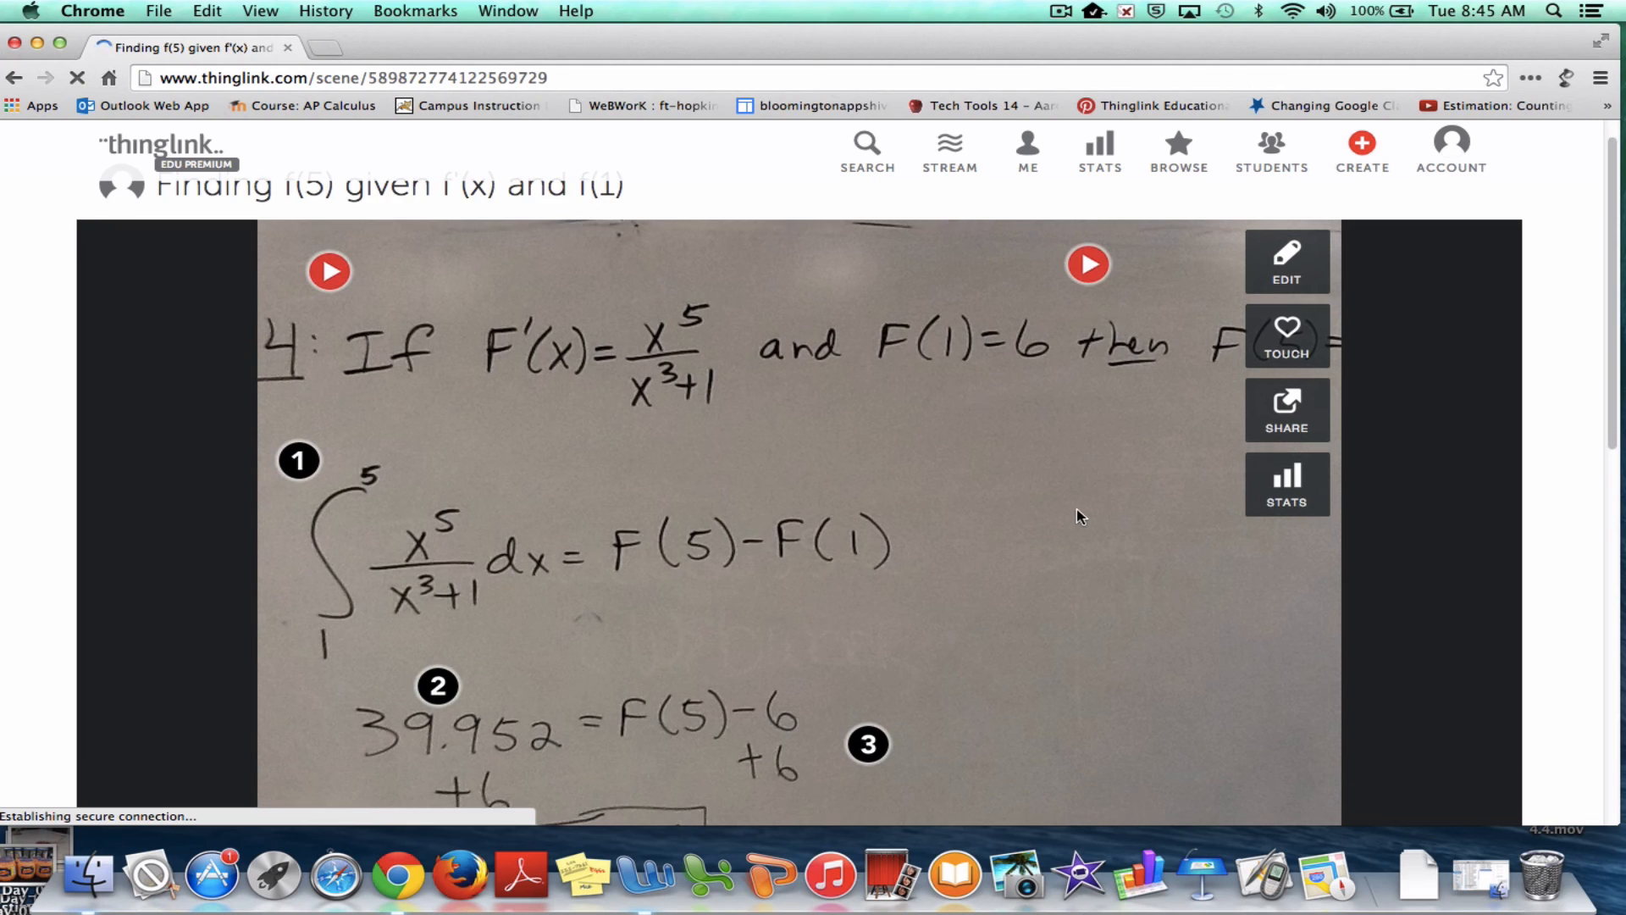
In the image editor, review the Public sharing settings with share and touch icons, then save
click(1288, 261)
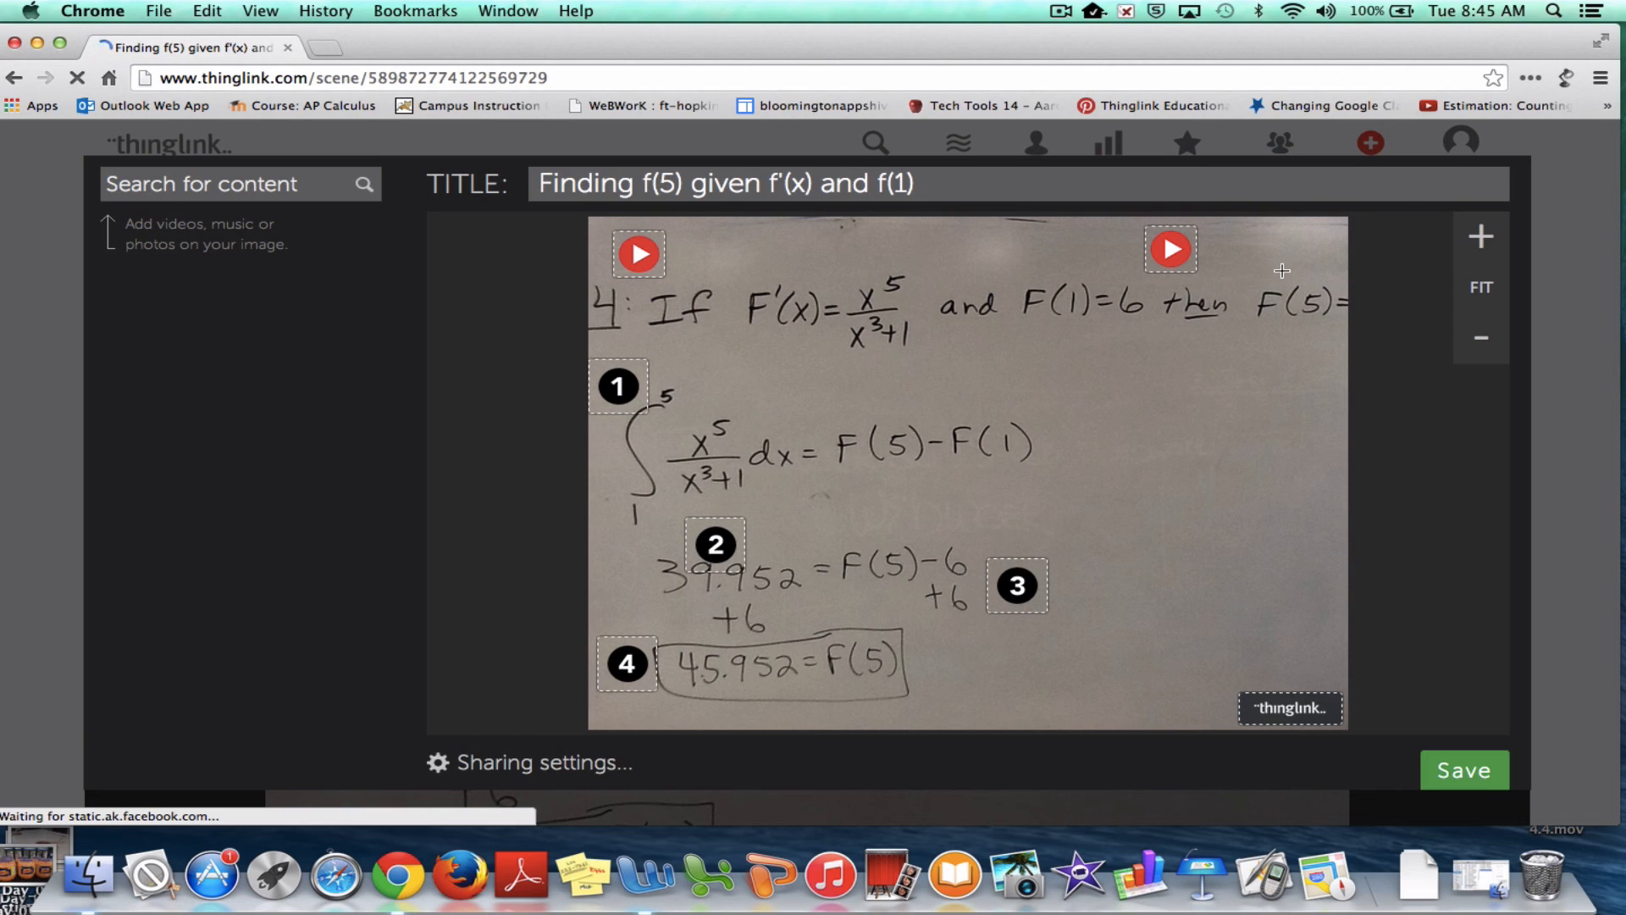
click(458, 767)
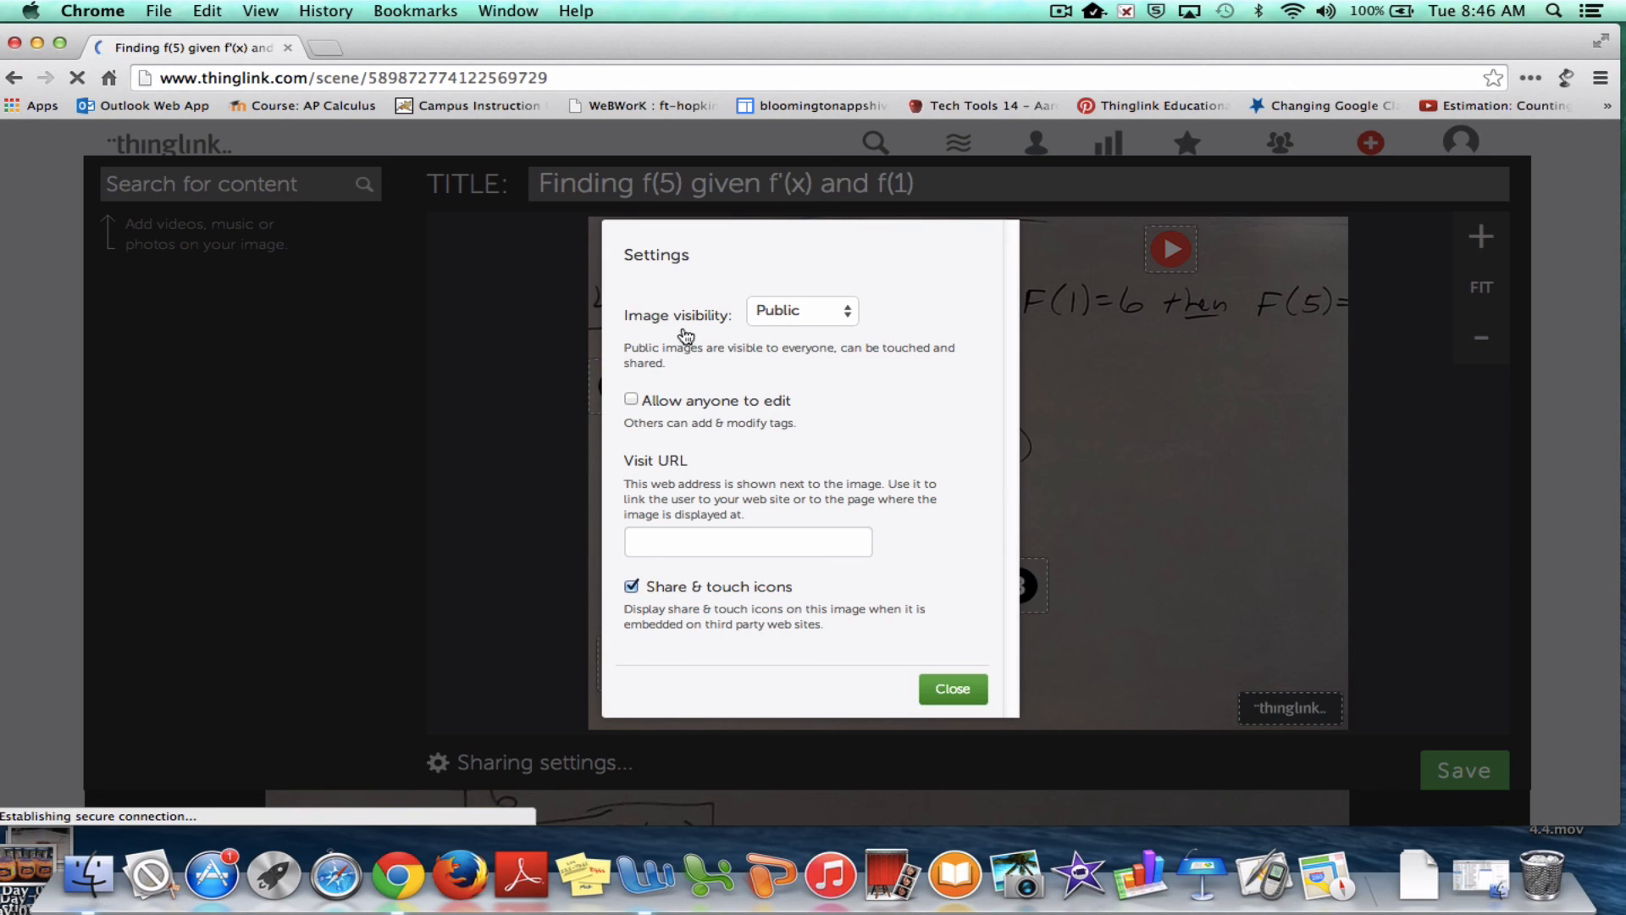
click(954, 690)
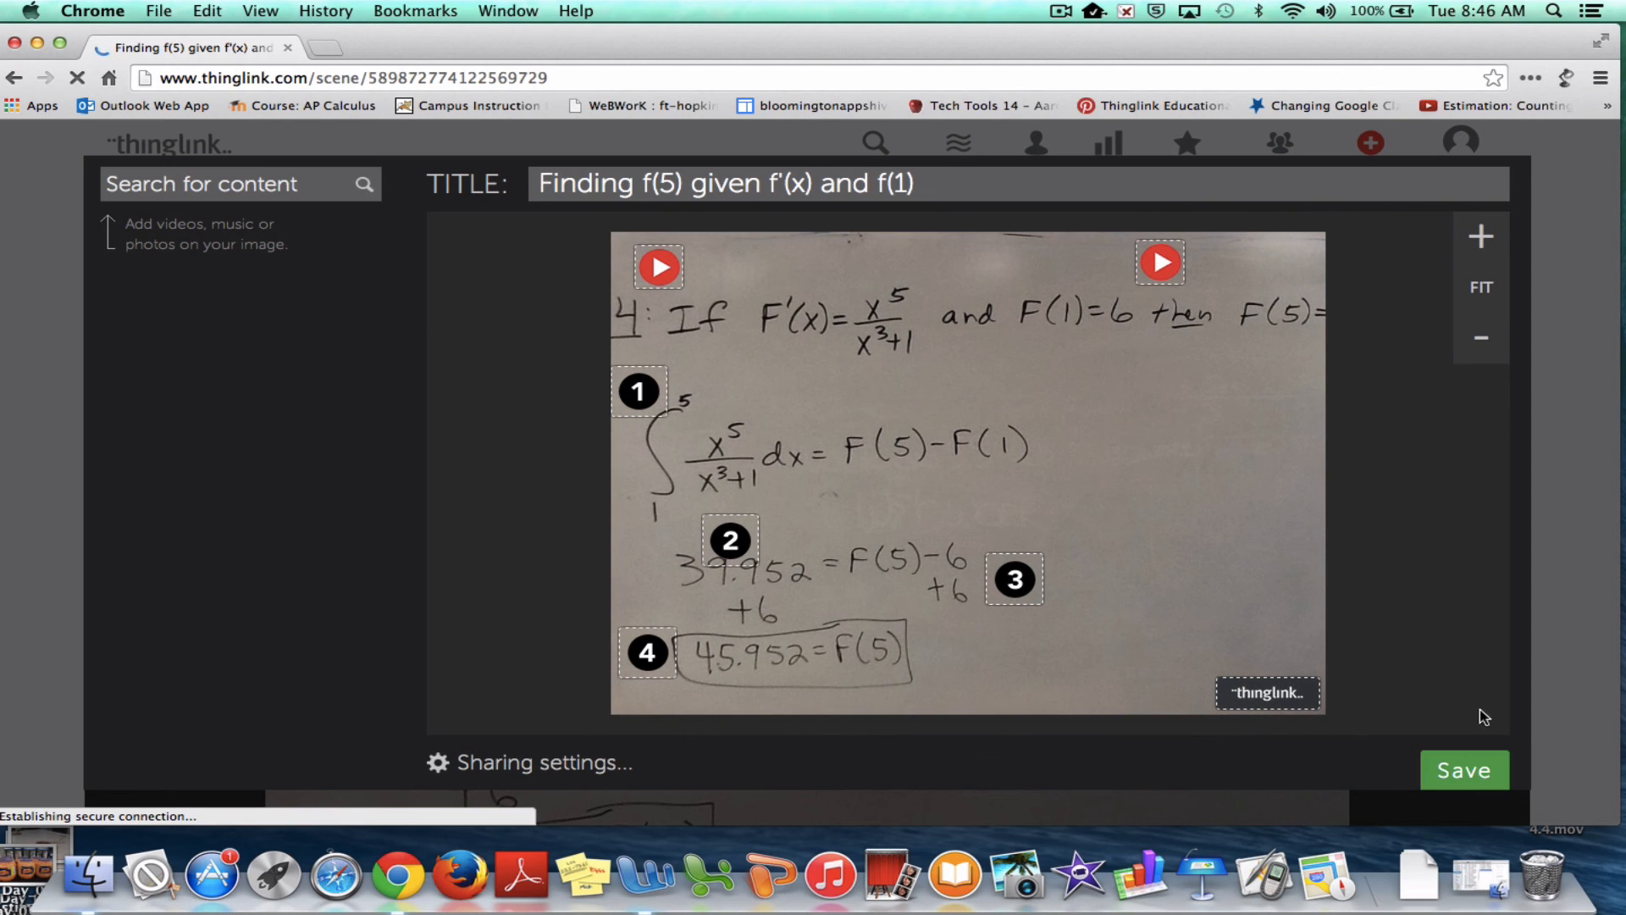
click(1483, 770)
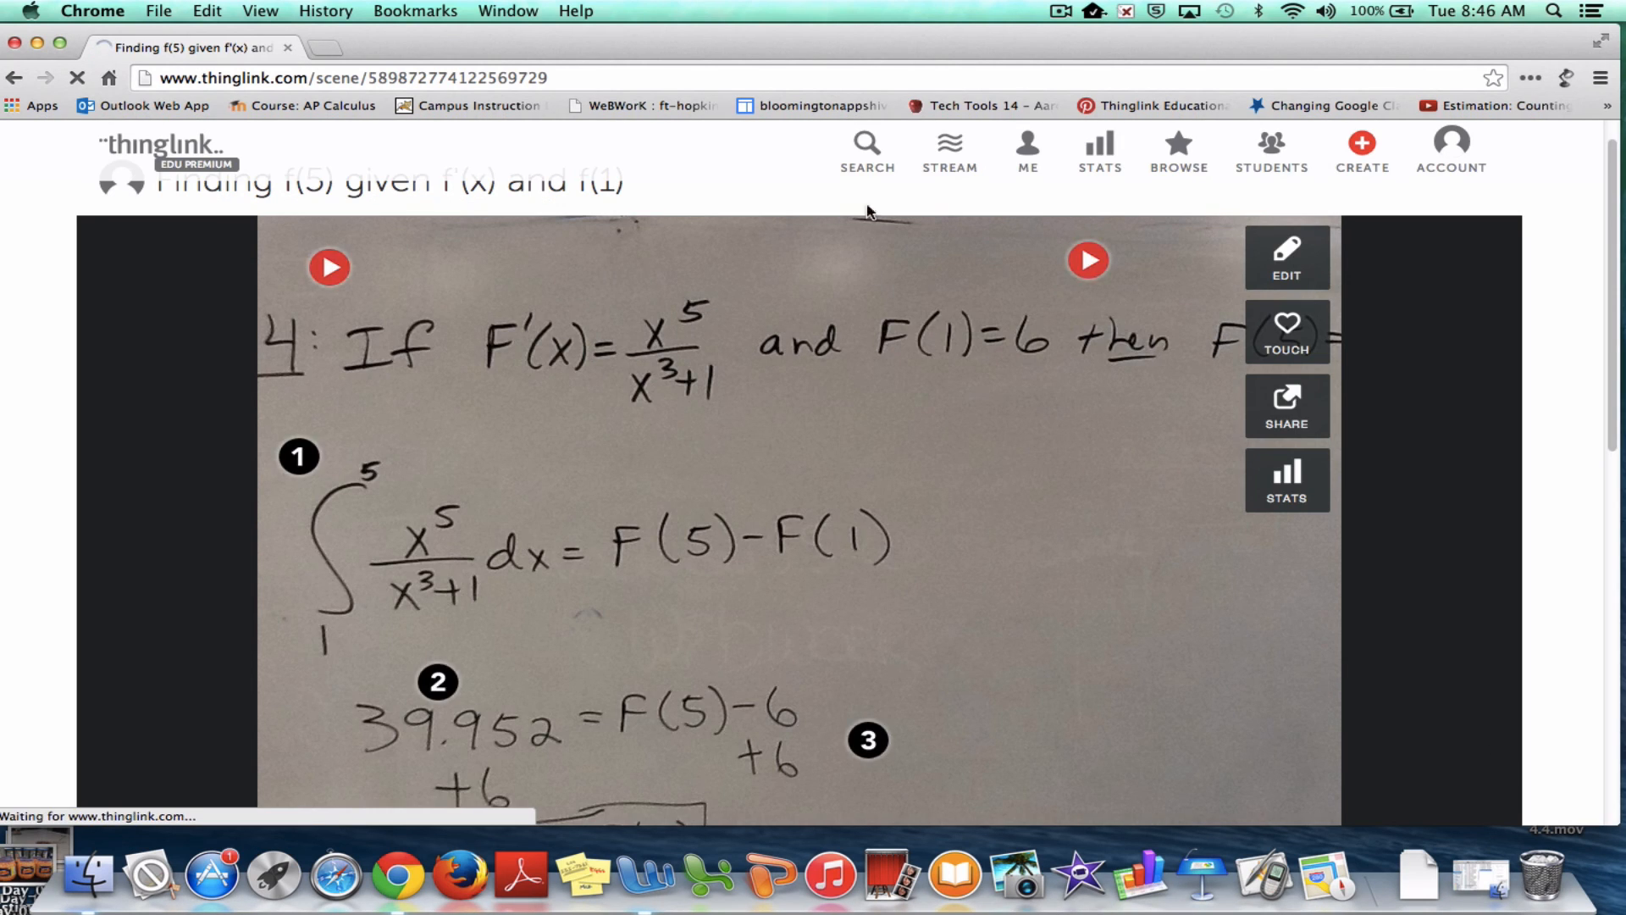